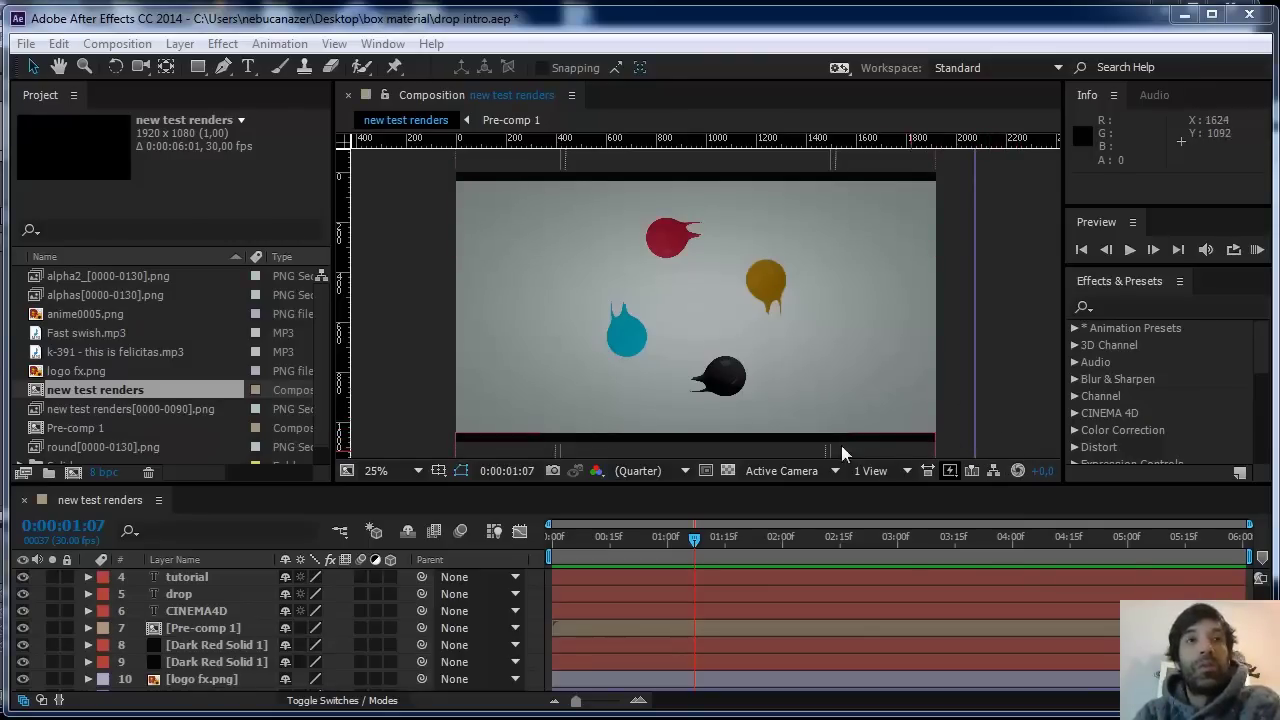
Step: Play a RAM Preview of the finished coloured drop intro composition in After Effects
{"action": "left_click", "coordinate": [1251, 250]}
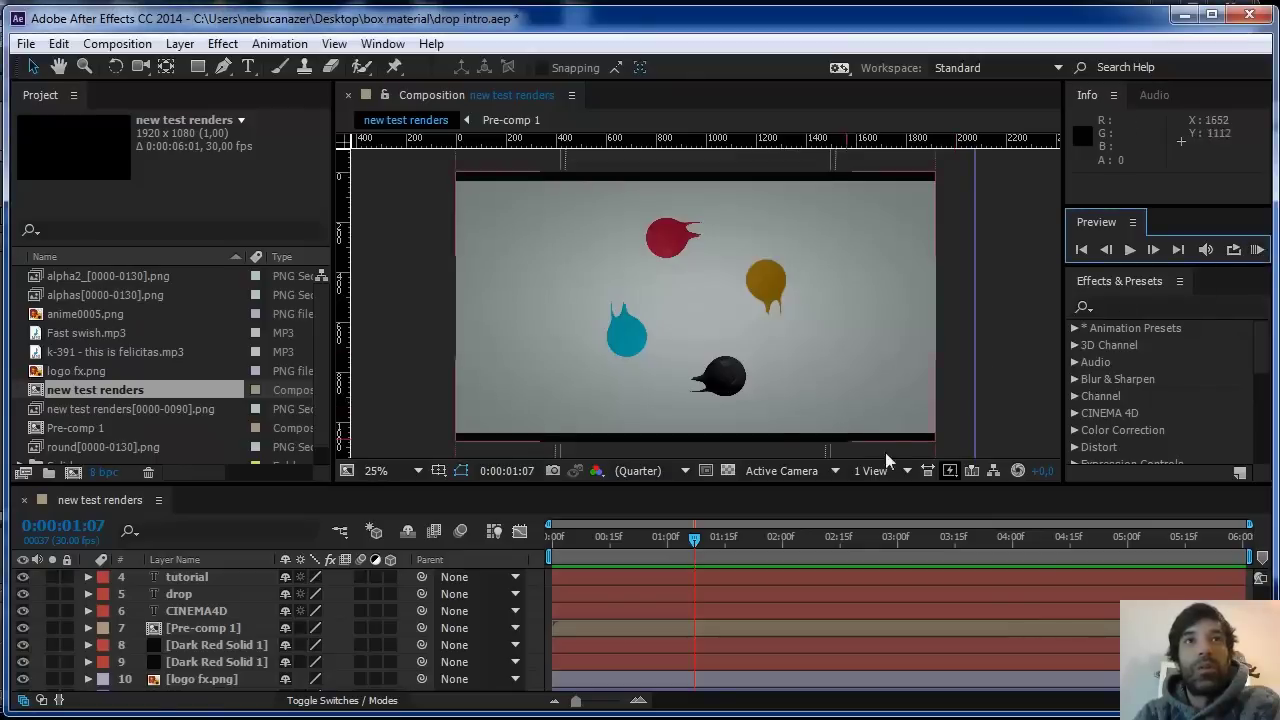
{"action": "left_click", "coordinate": [1257, 250]}
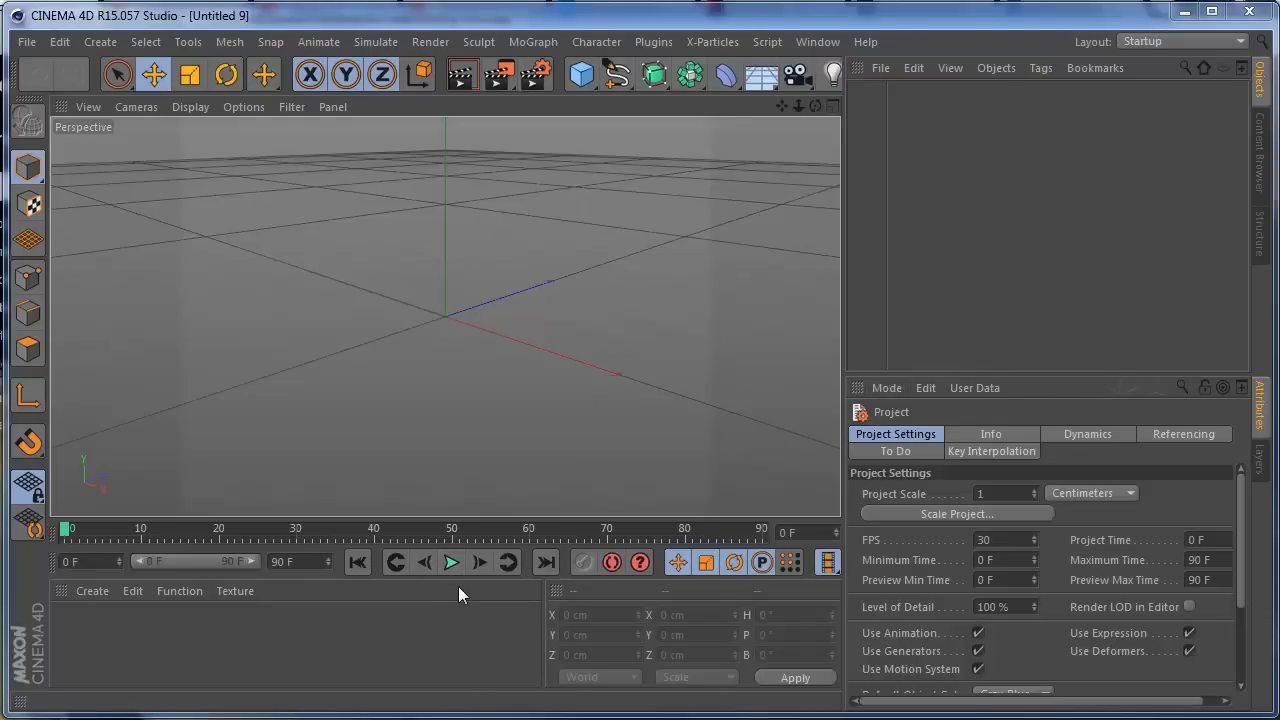
Step: Add a Sphere primitive and give it 40 segments and the Icosahedron type
{"action": "left_click_drag", "start_coordinate": [581, 74], "coordinate": [980, 140]}
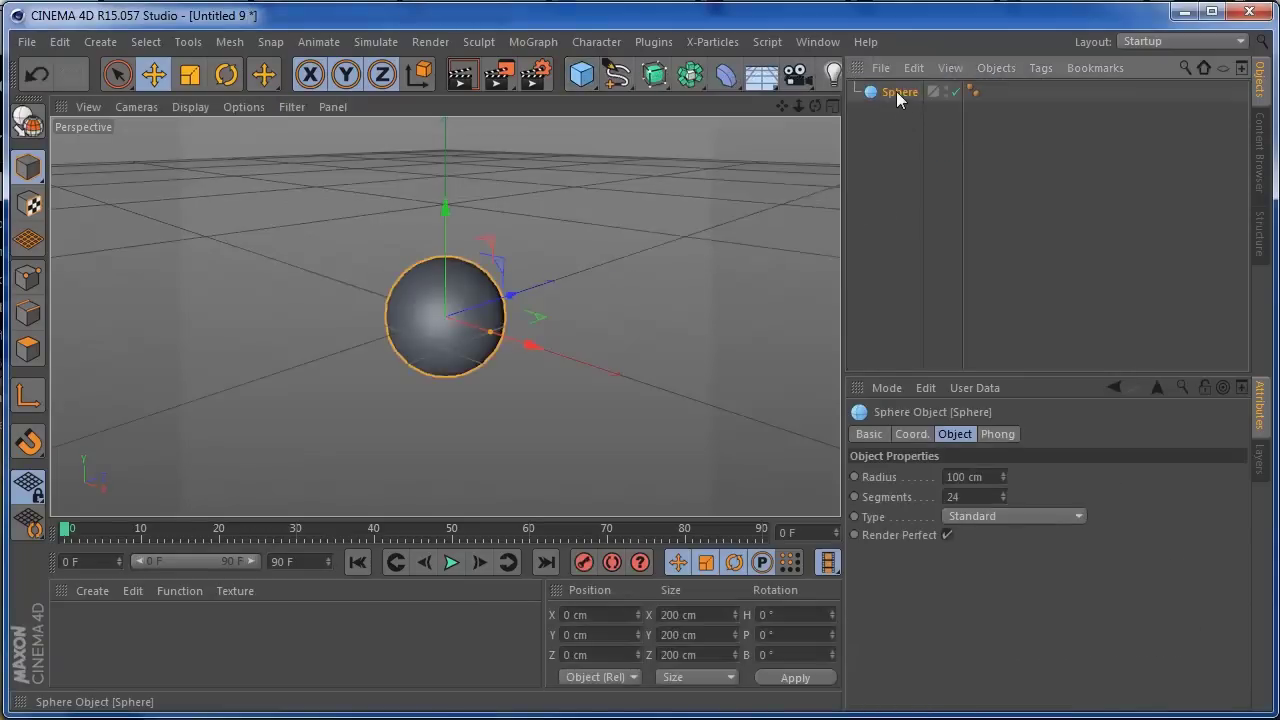
{"action": "left_click", "coordinate": [1003, 494]}
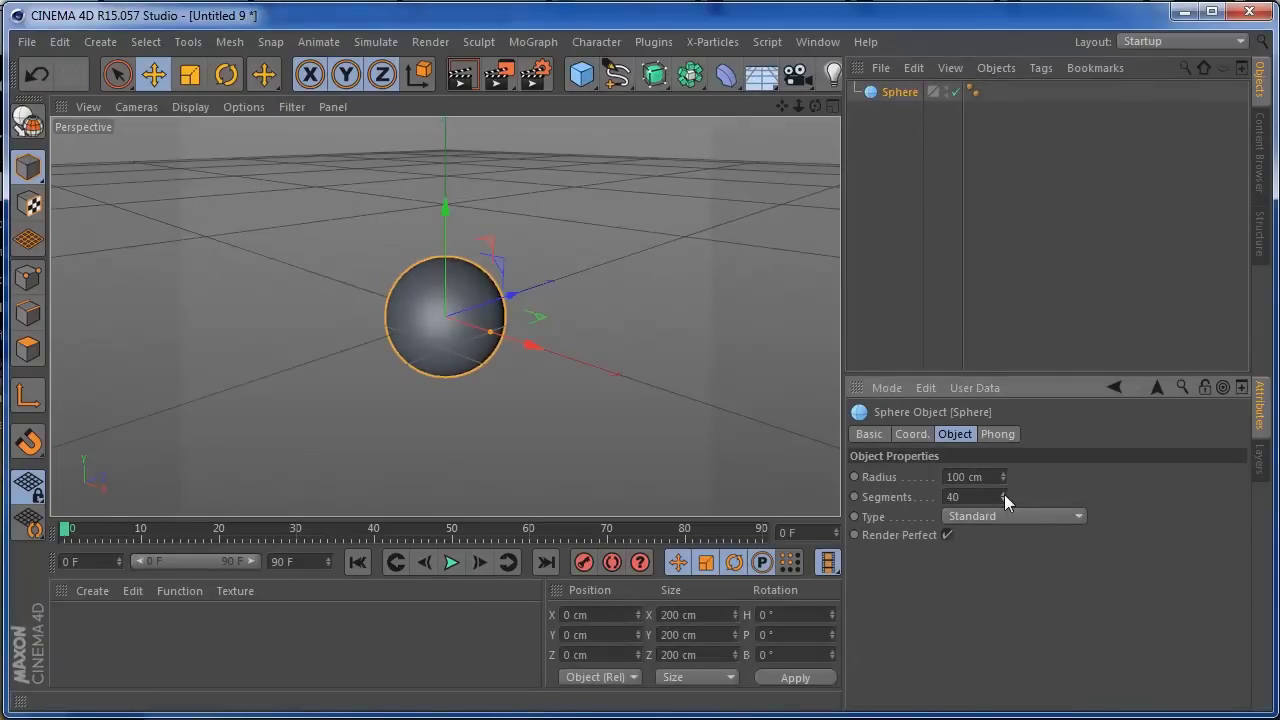
{"action": "left_click", "coordinate": [971, 517]}
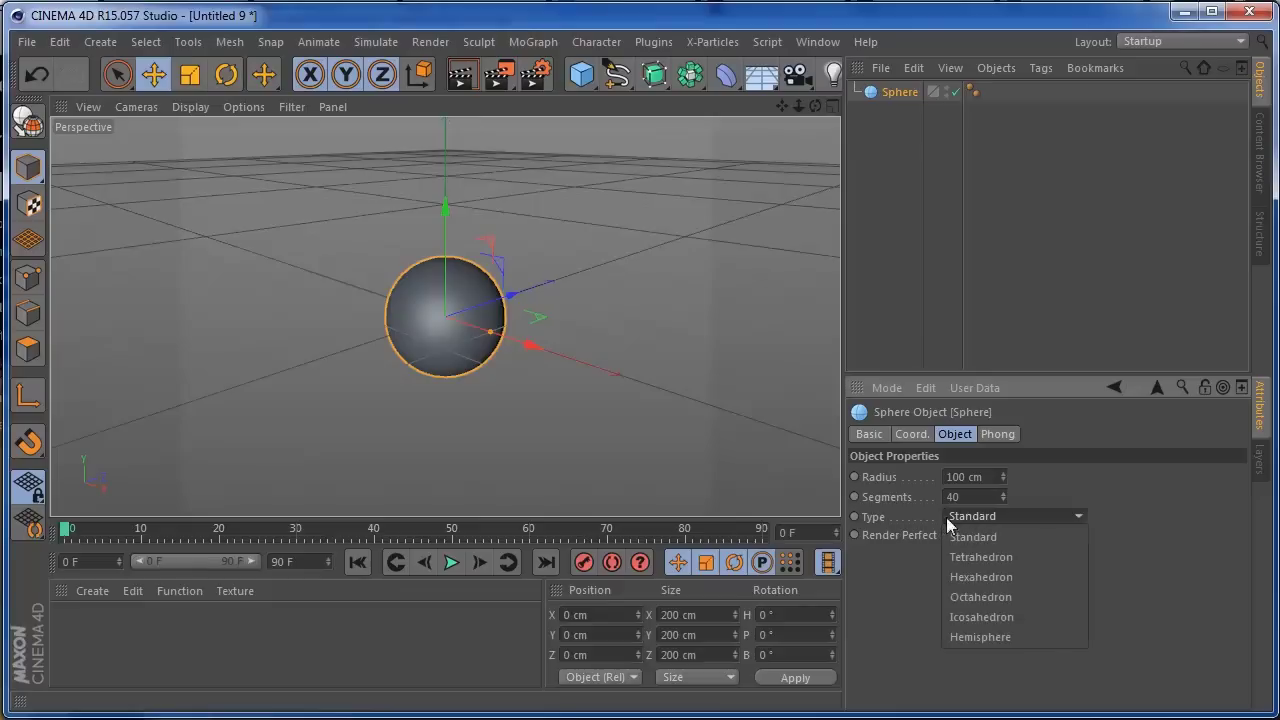
{"action": "left_click", "coordinate": [978, 617]}
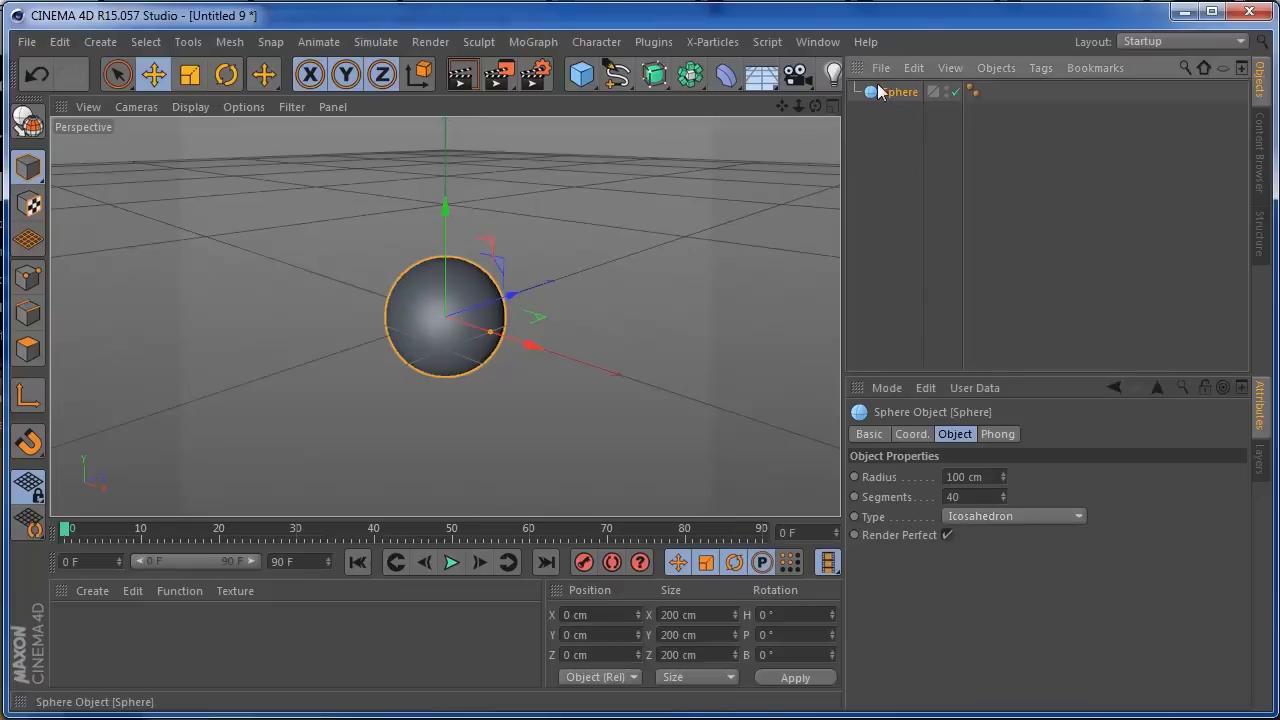
Step: In the Front view, raise the sphere to Y 1602.283 cm and key it at frame 0
{"action": "left_click", "coordinate": [833, 106]}
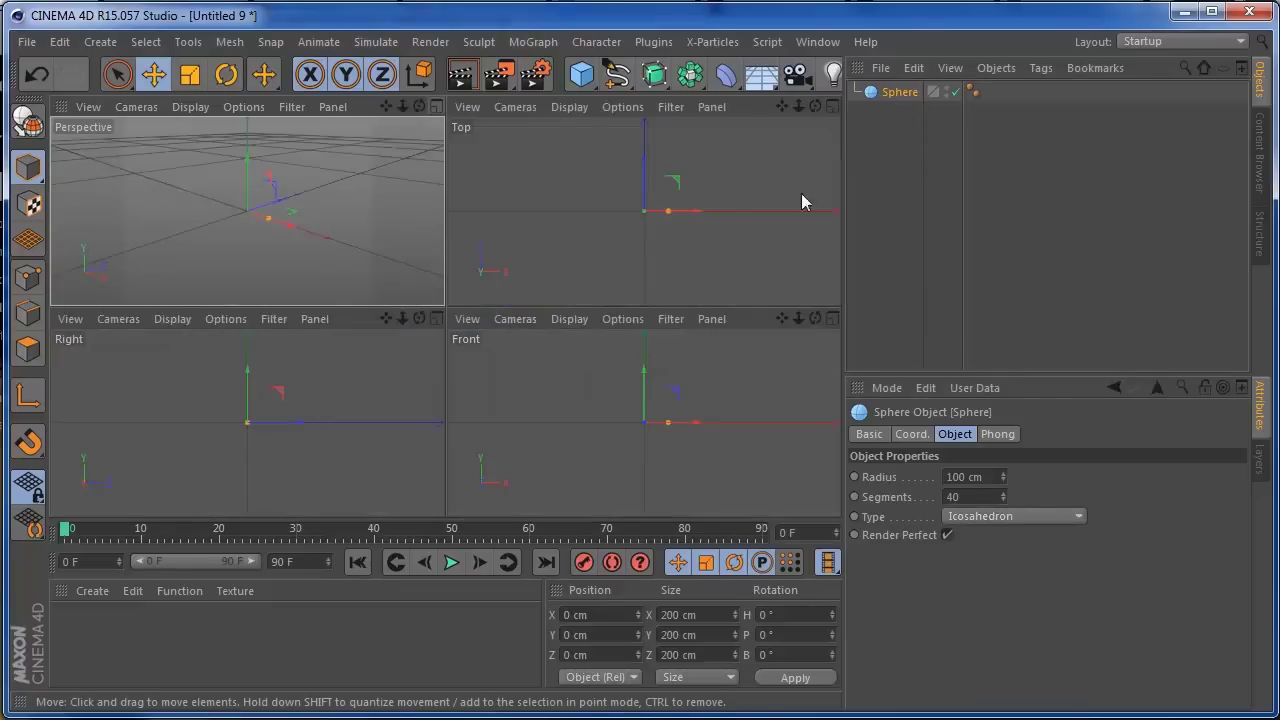
{"action": "left_click", "coordinate": [833, 318]}
{"action": "left_click_drag", "start_coordinate": [798, 106], "coordinate": [705, 107]}
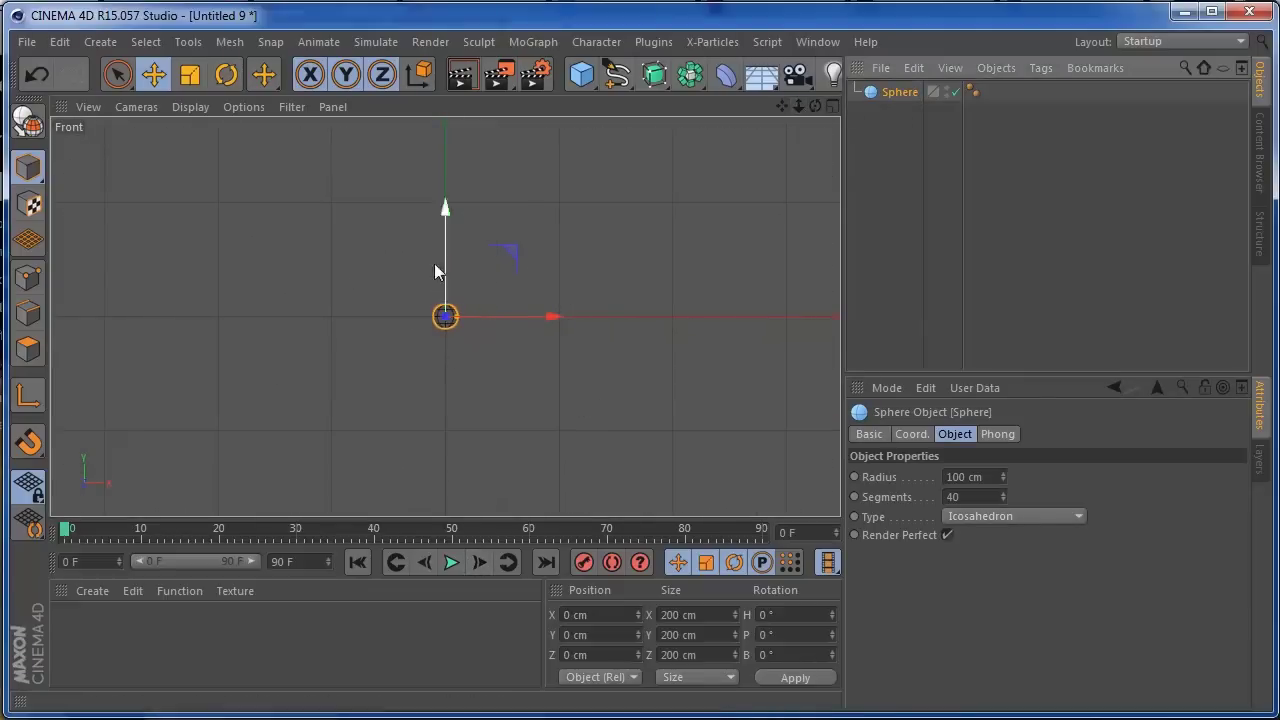
{"action": "left_click_drag", "start_coordinate": [445, 209], "coordinate": [445, 131]}
{"action": "left_click", "coordinate": [583, 564]}
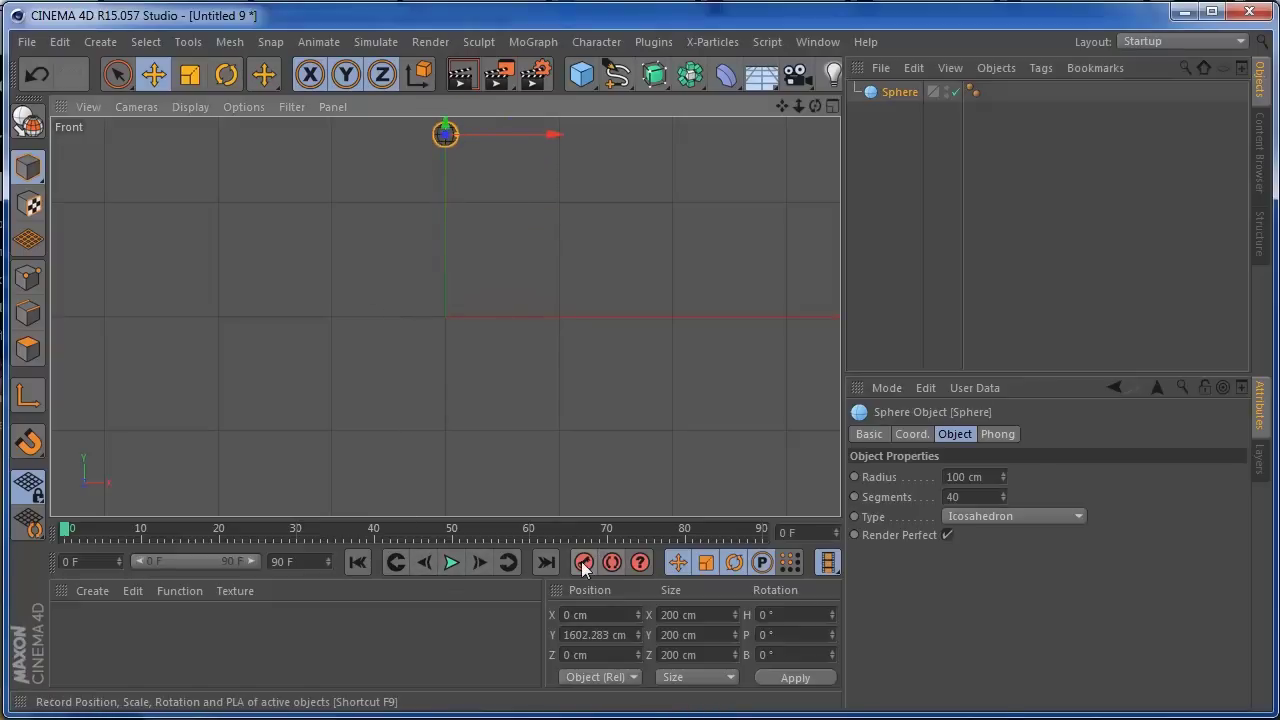
Step: At frame 40, lower the sphere to the ground, key it, and play the fall back
{"action": "left_click_drag", "start_coordinate": [66, 530], "coordinate": [376, 533]}
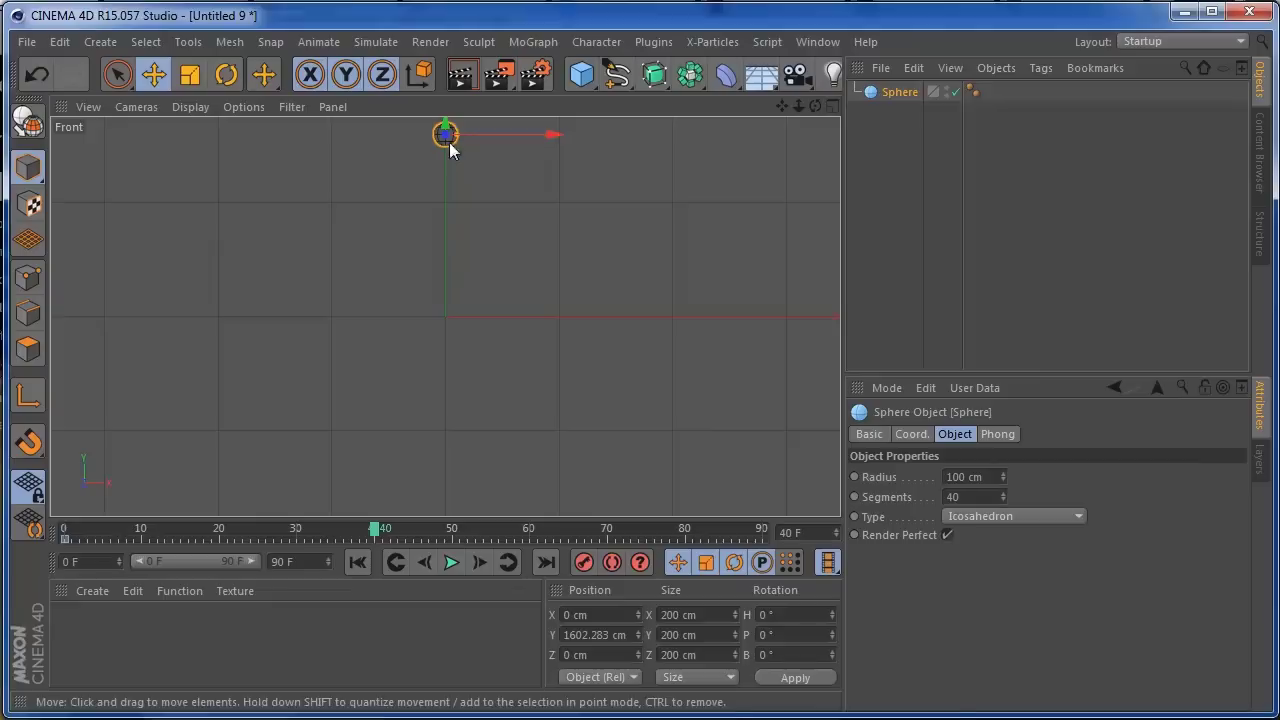
{"action": "left_click_drag", "start_coordinate": [450, 150], "coordinate": [425, 317]}
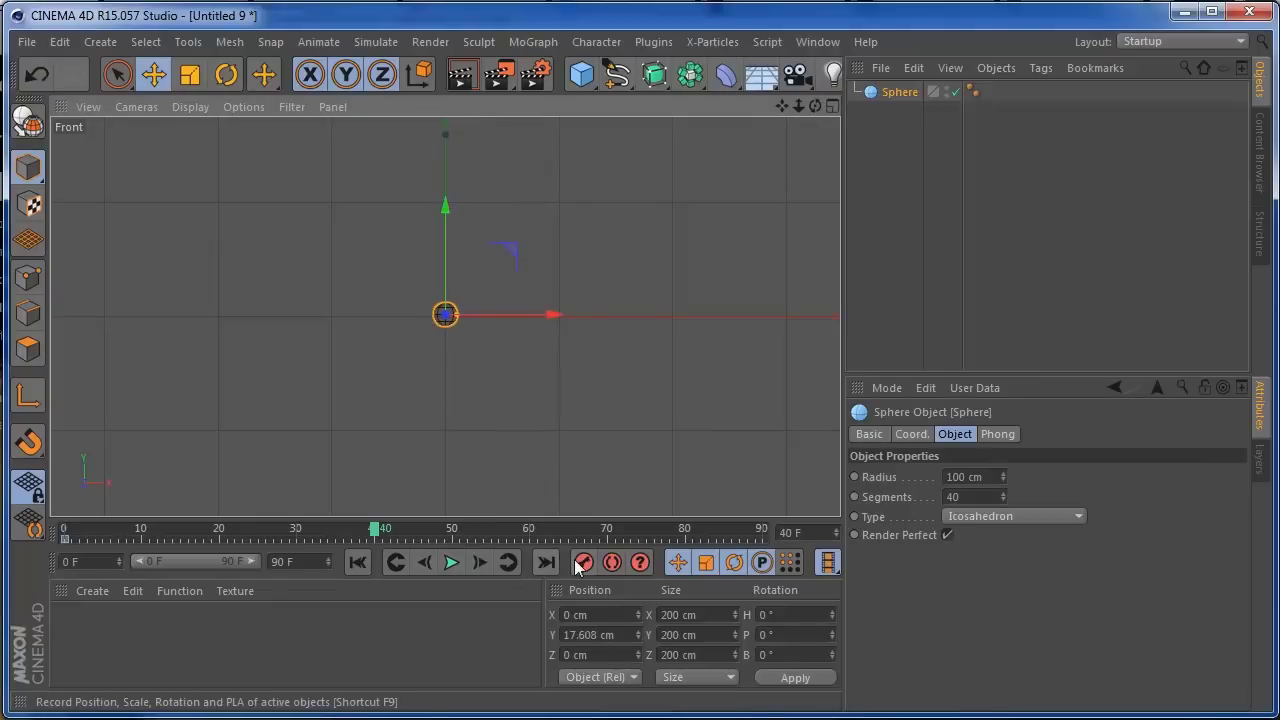
{"action": "left_click", "coordinate": [583, 563]}
{"action": "left_click", "coordinate": [357, 562]}
{"action": "left_click", "coordinate": [451, 562]}
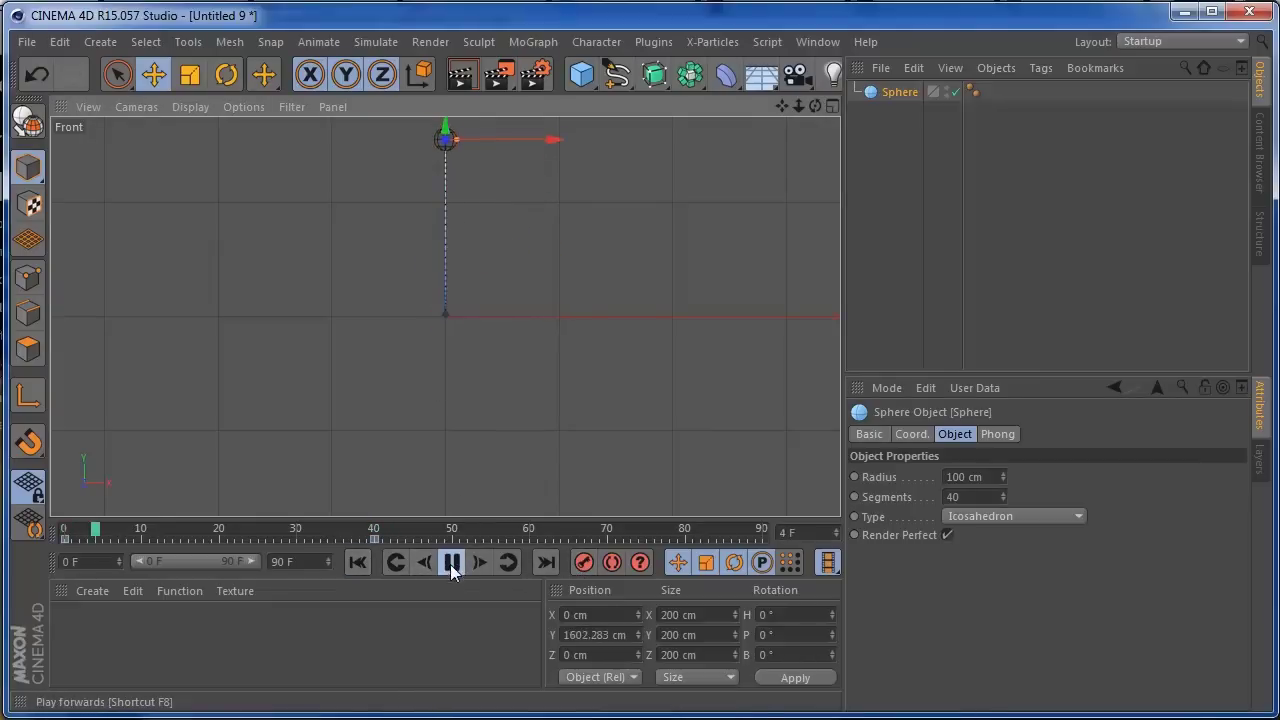
{"action": "left_click", "coordinate": [452, 562]}
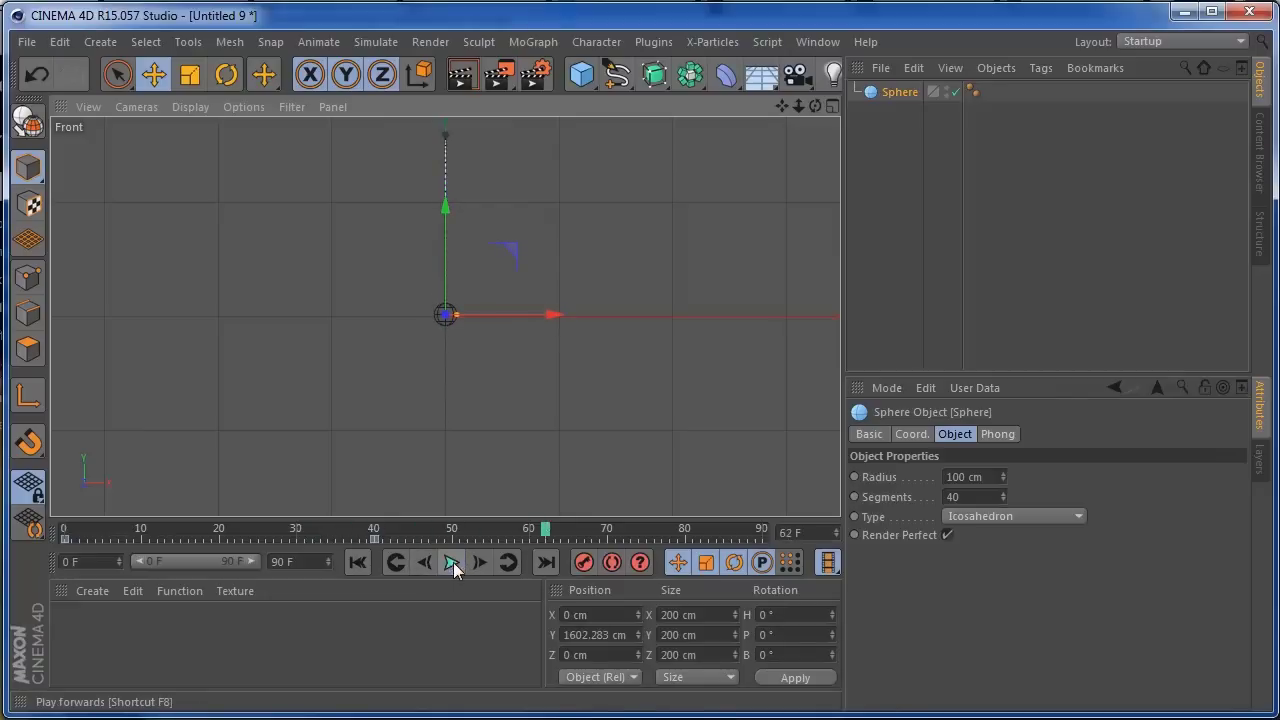
{"action": "left_click", "coordinate": [357, 562]}
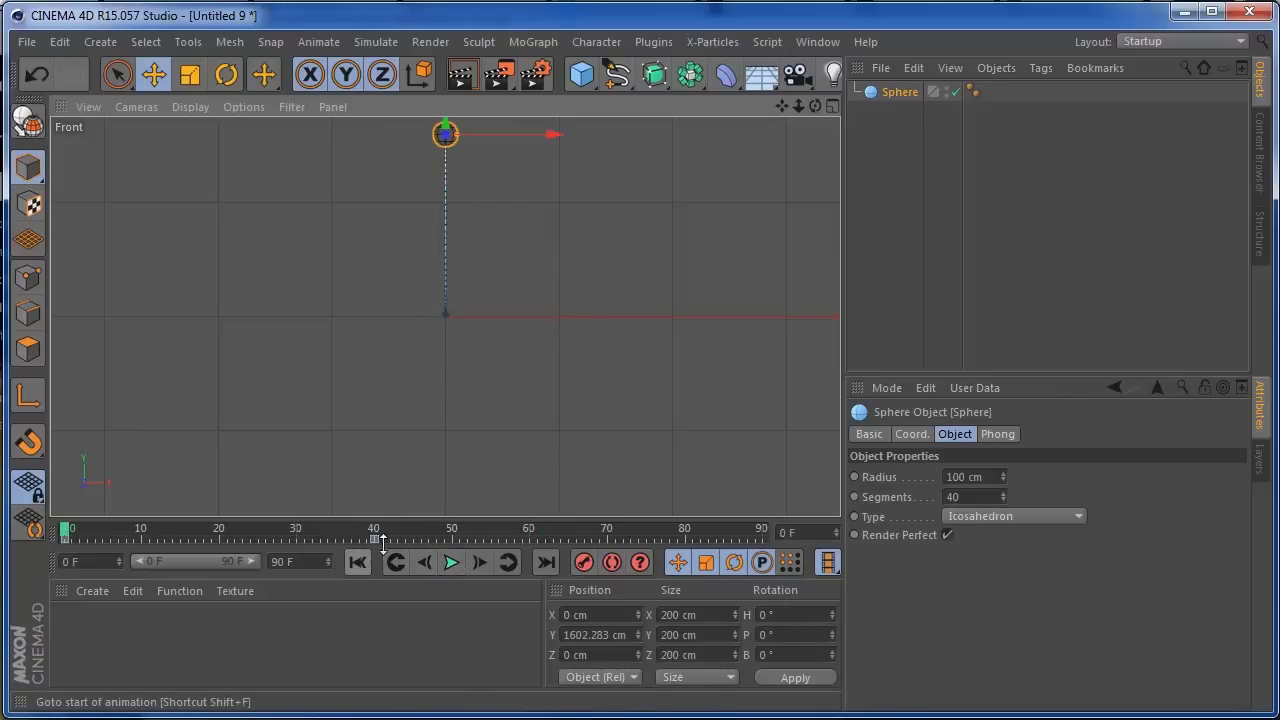
Step: Switch to the Perspective view and zoom and orbit in on the origin
{"action": "left_click", "coordinate": [832, 108]}
{"action": "left_click", "coordinate": [436, 108]}
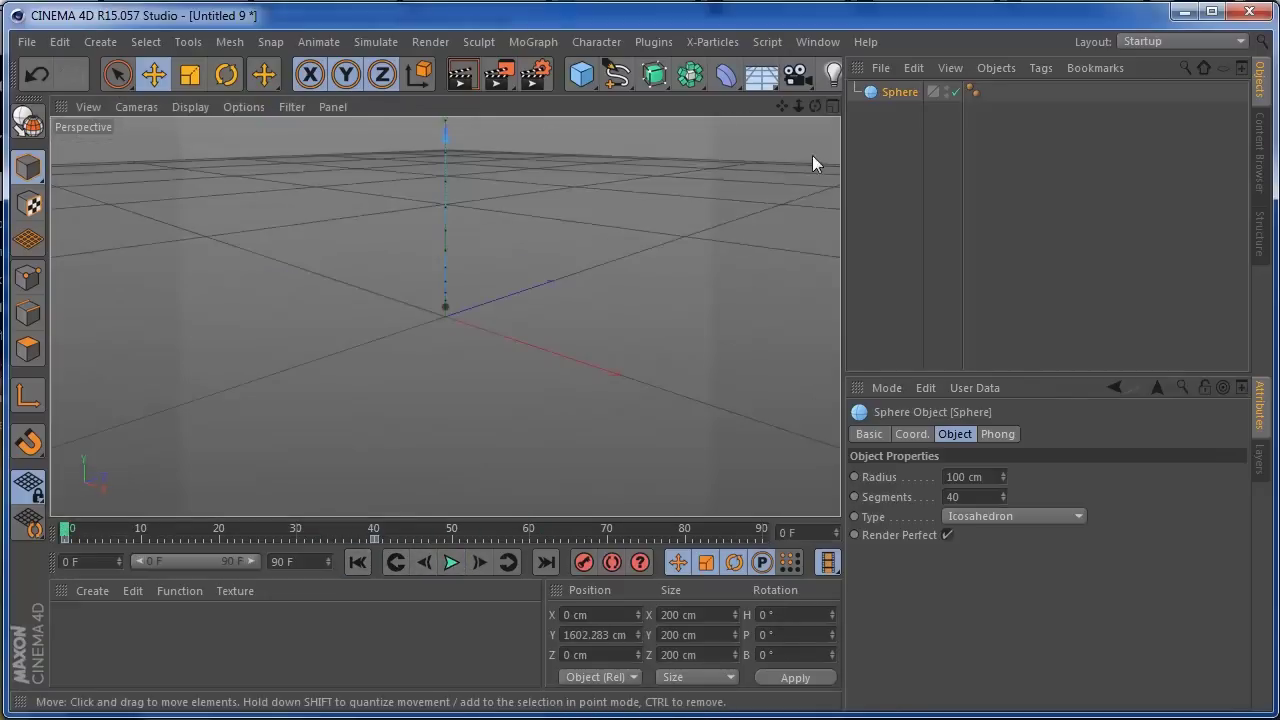
{"action": "left_click_drag", "start_coordinate": [798, 106], "coordinate": [445, 316]}
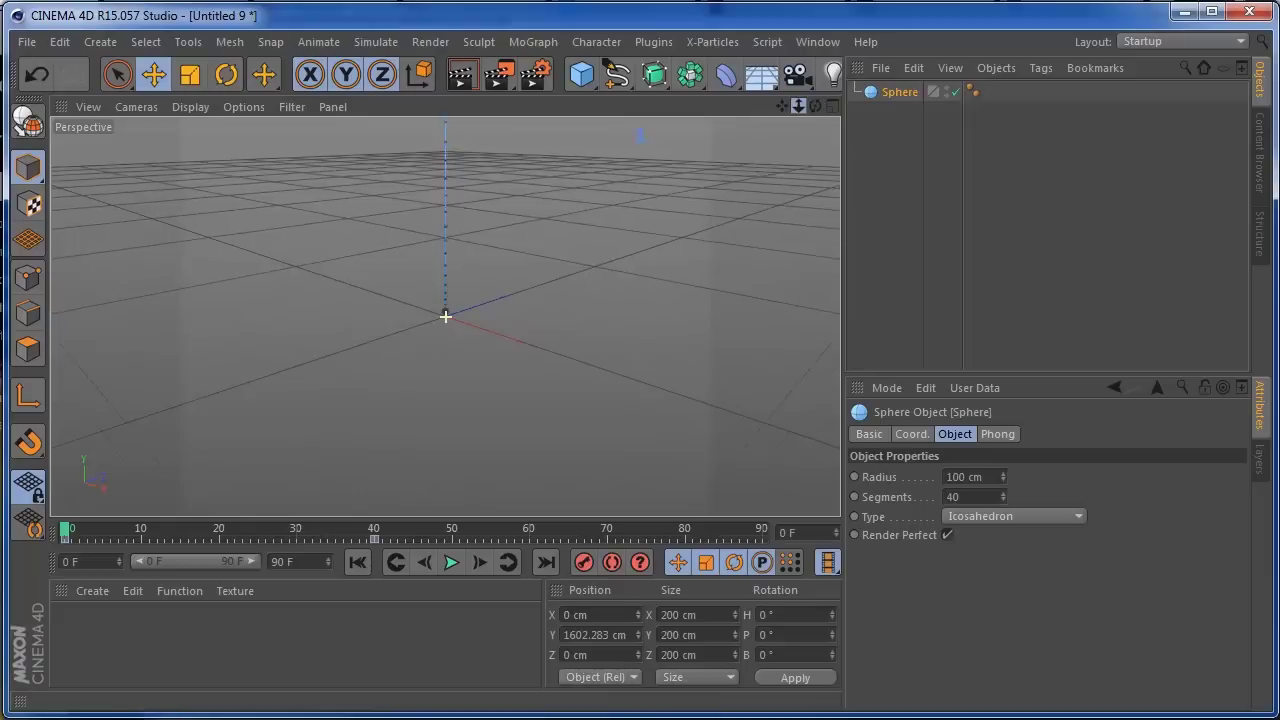
{"action": "left_click_drag", "start_coordinate": [815, 106], "coordinate": [781, 106]}
Step: Add a Jiggle deformer under the Sphere and set its Strength to 160 %
{"action": "left_click", "coordinate": [726, 76]}
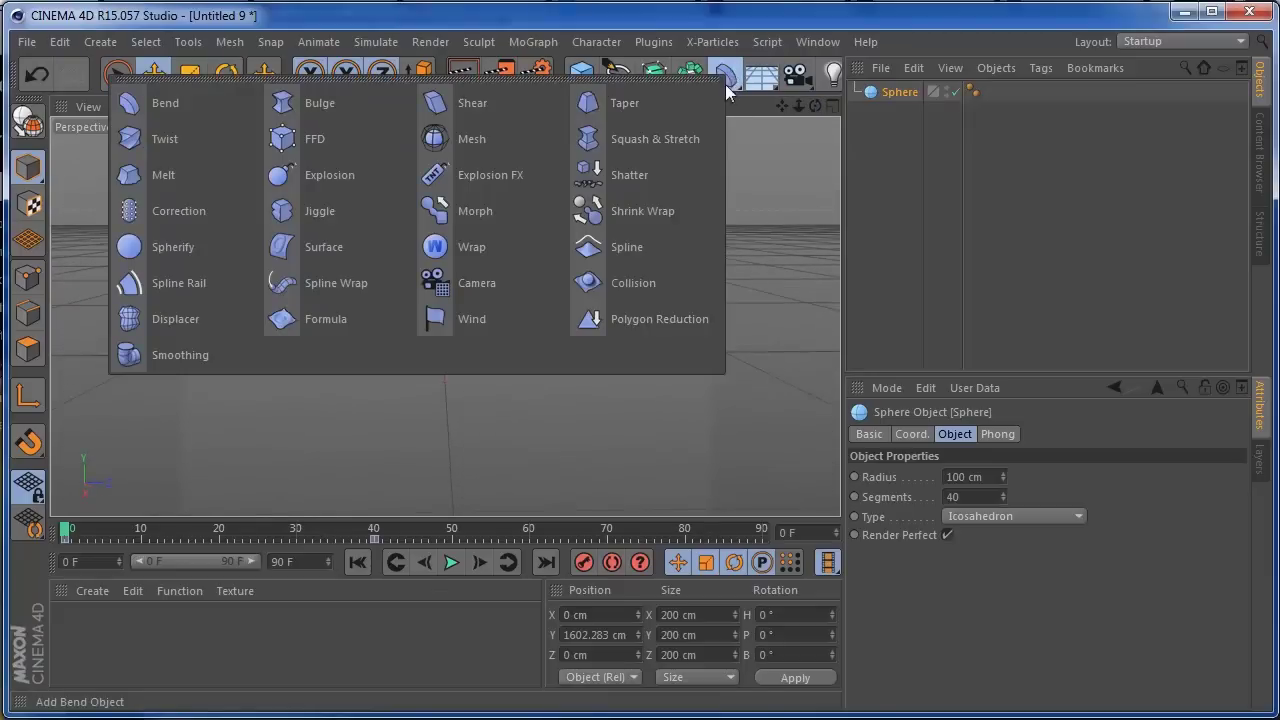
{"action": "left_click", "coordinate": [356, 198]}
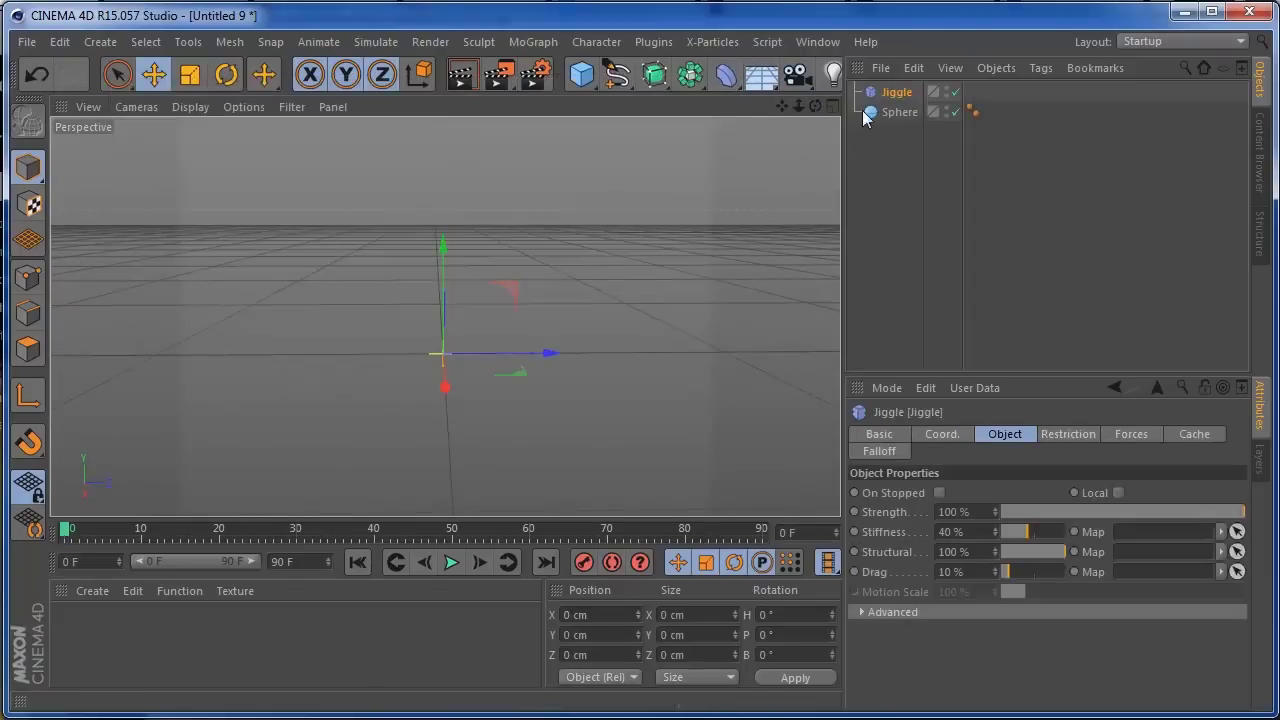
{"action": "left_click_drag", "start_coordinate": [870, 92], "coordinate": [882, 118]}
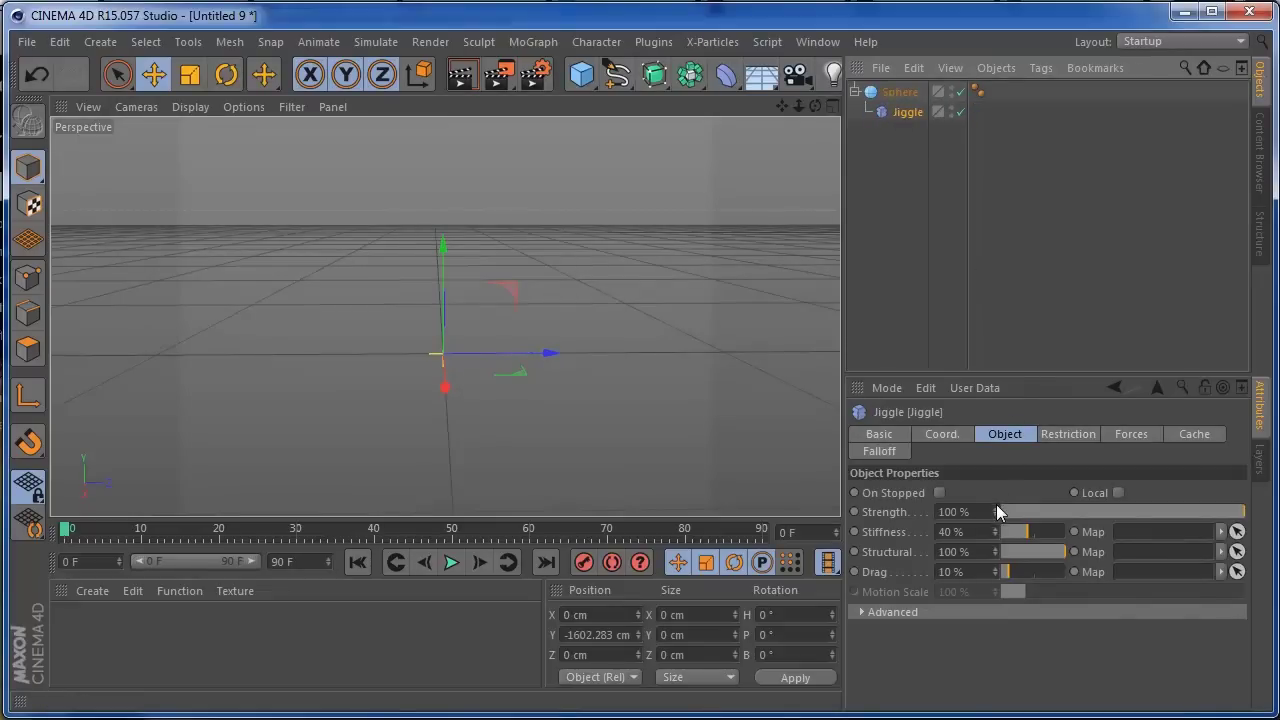
{"action": "left_click_drag", "start_coordinate": [997, 510], "coordinate": [1030, 506]}
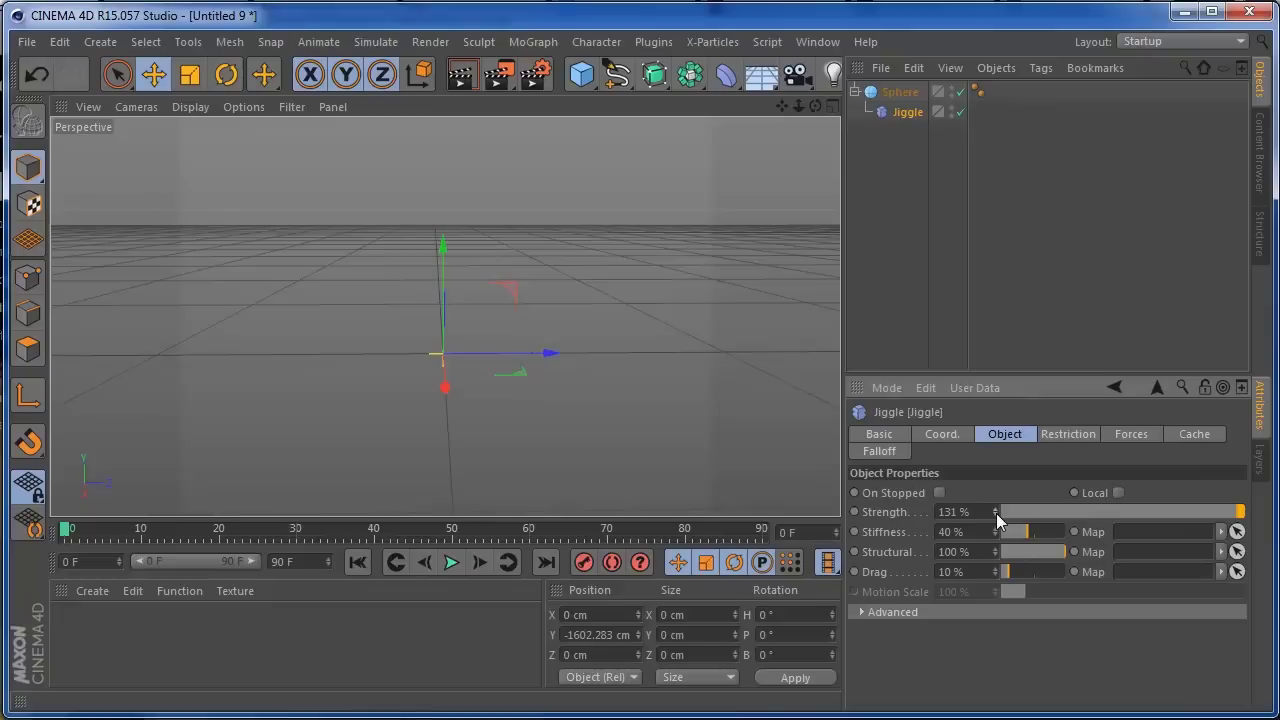
Step: Play the animation from frame 0 to check the sphere's jiggling fall
{"action": "left_click", "coordinate": [452, 562]}
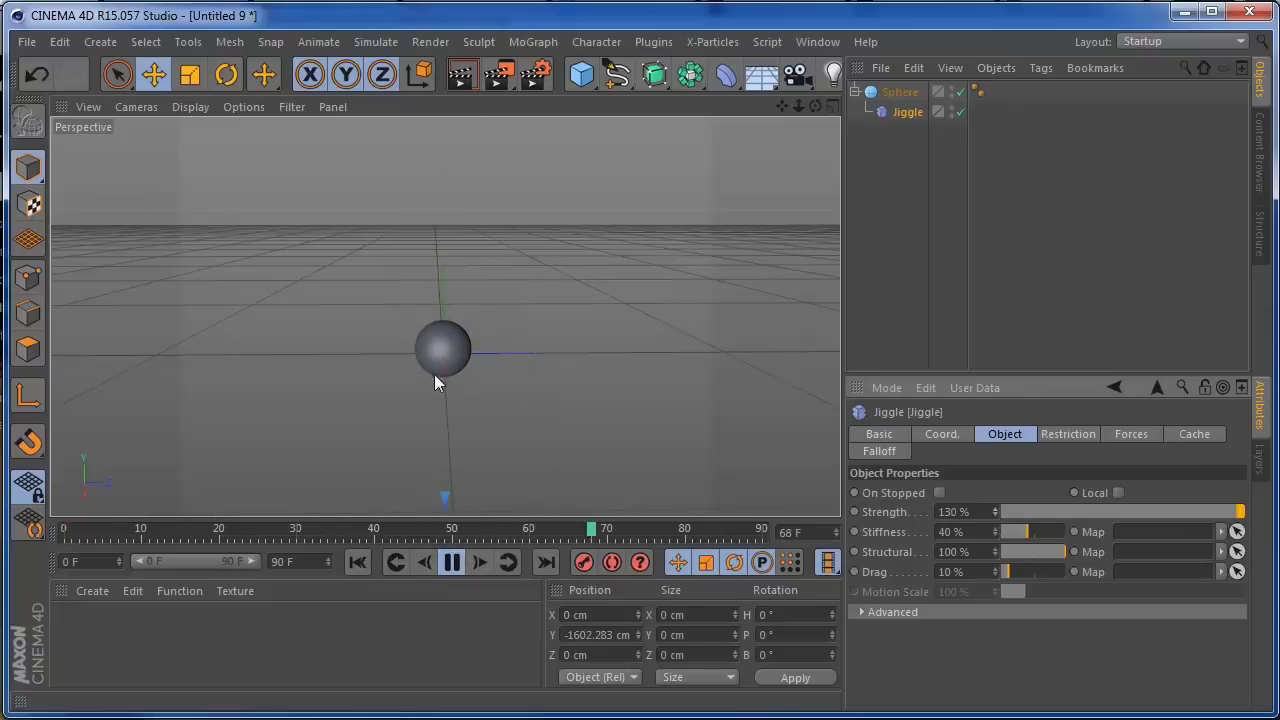
{"action": "left_click", "coordinate": [452, 562]}
{"action": "left_click", "coordinate": [357, 562]}
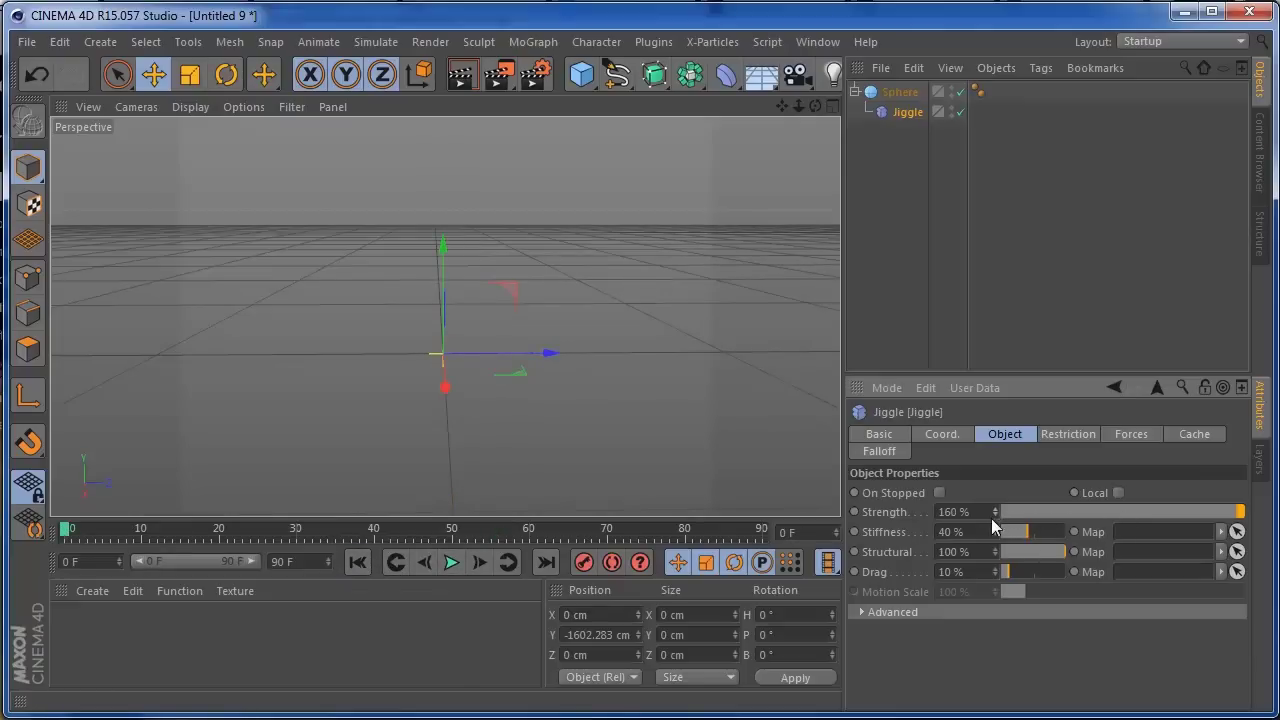
{"action": "left_click", "coordinate": [452, 562]}
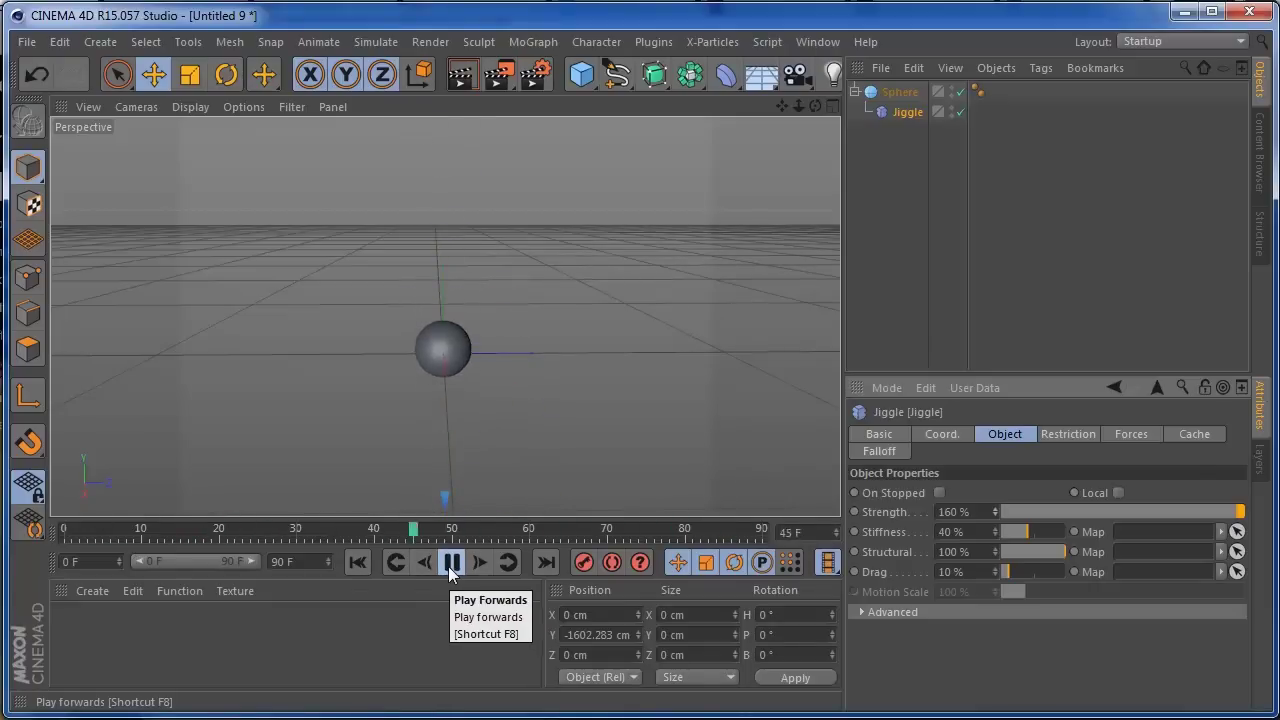
{"action": "left_click", "coordinate": [441, 566]}
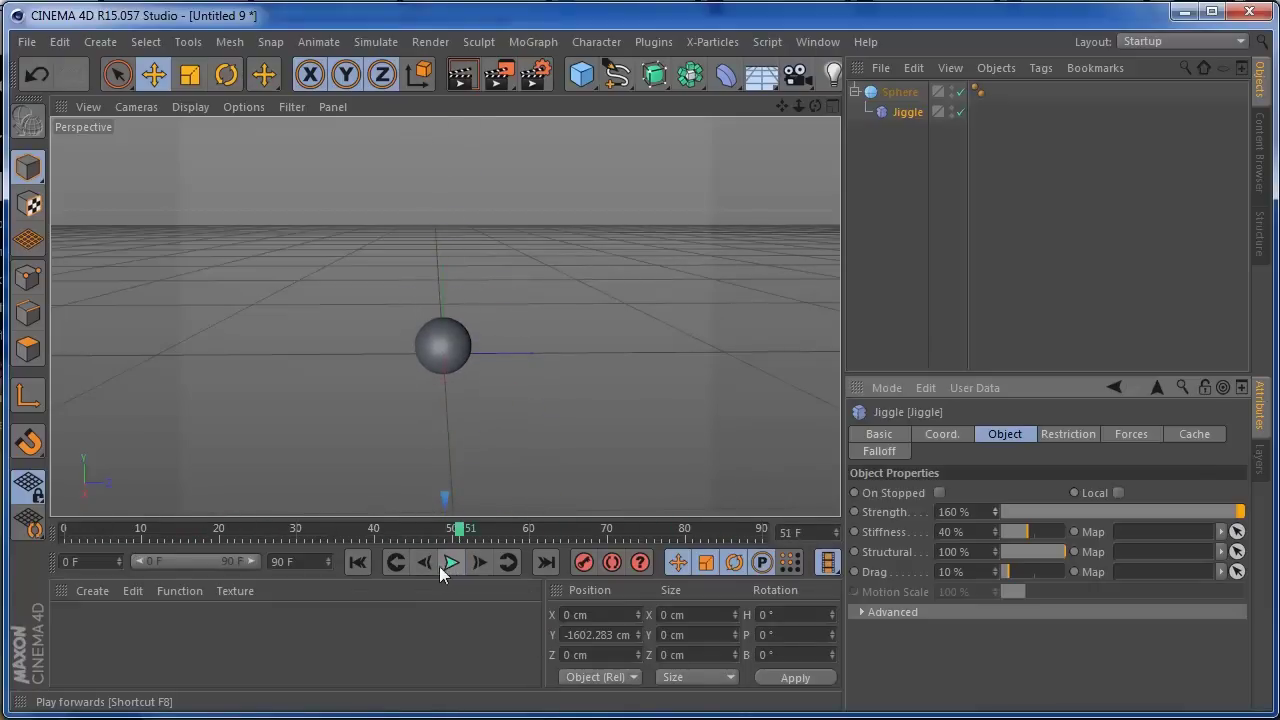
Step: Rewind to frame 0, tilt the view, and add a Cloner object
{"action": "left_click", "coordinate": [357, 562]}
{"action": "left_click_drag", "start_coordinate": [811, 109], "coordinate": [811, 109]}
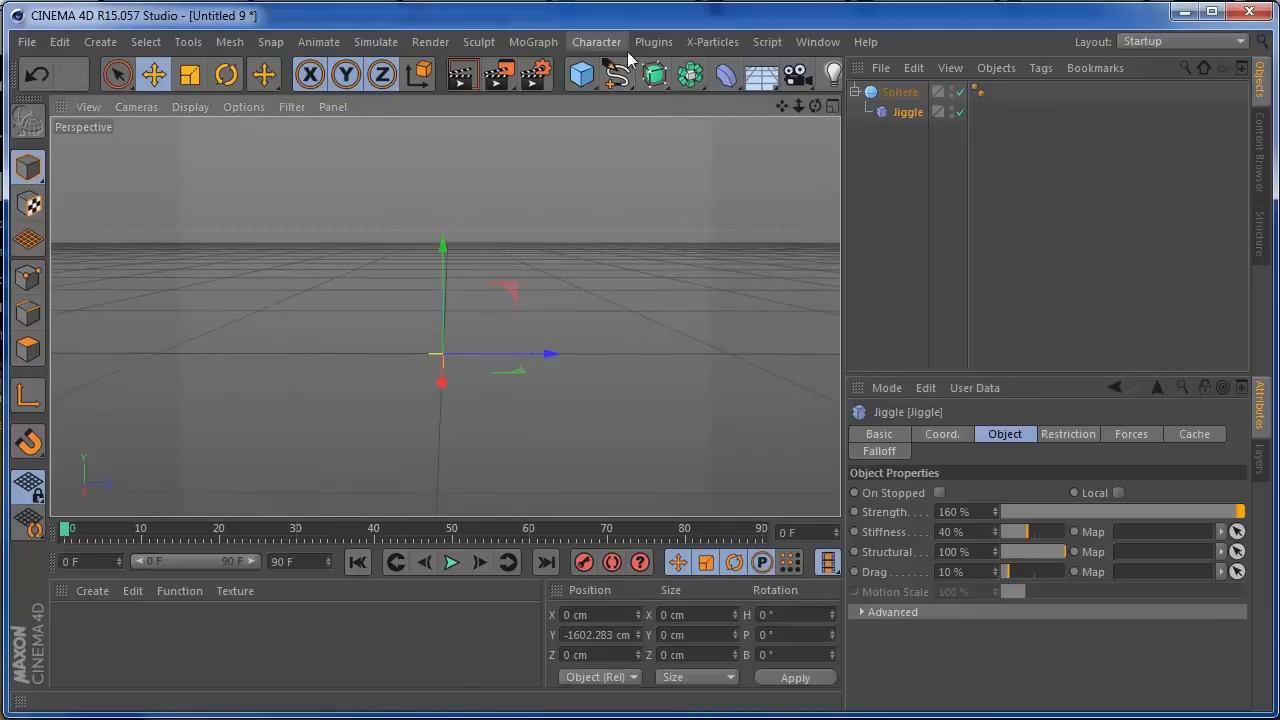
{"action": "left_click", "coordinate": [533, 41]}
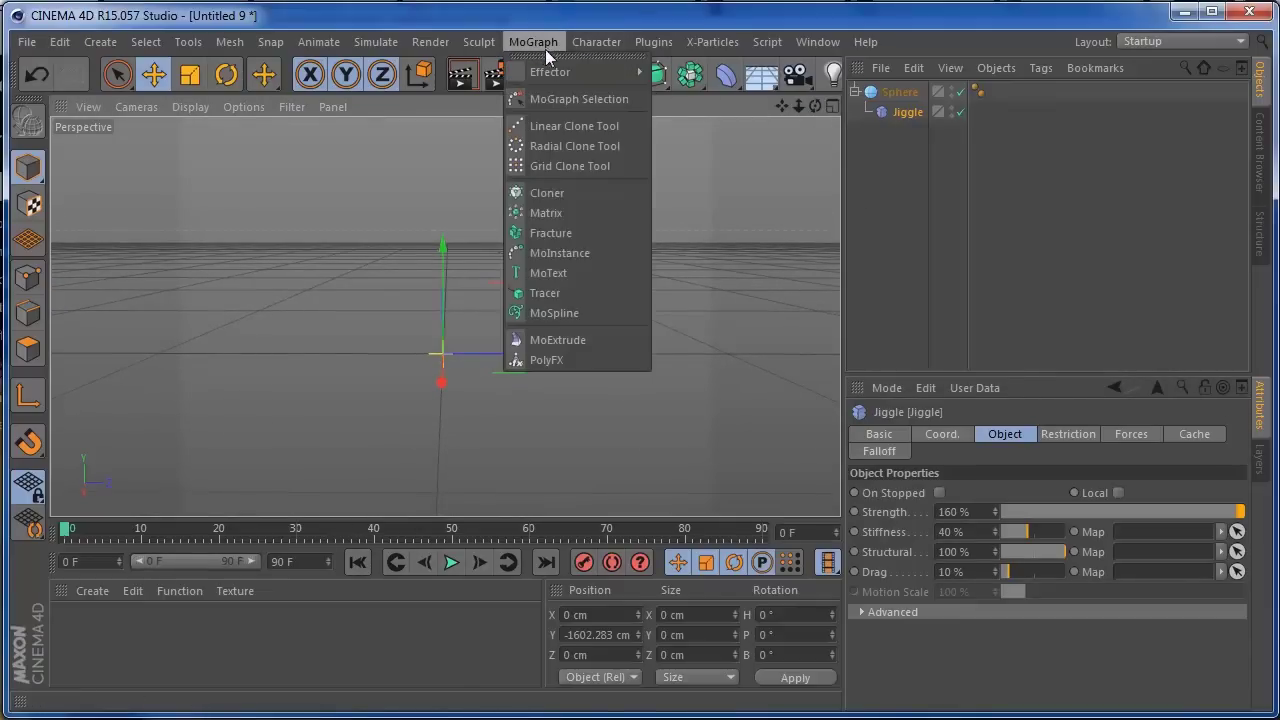
{"action": "left_click", "coordinate": [556, 192]}
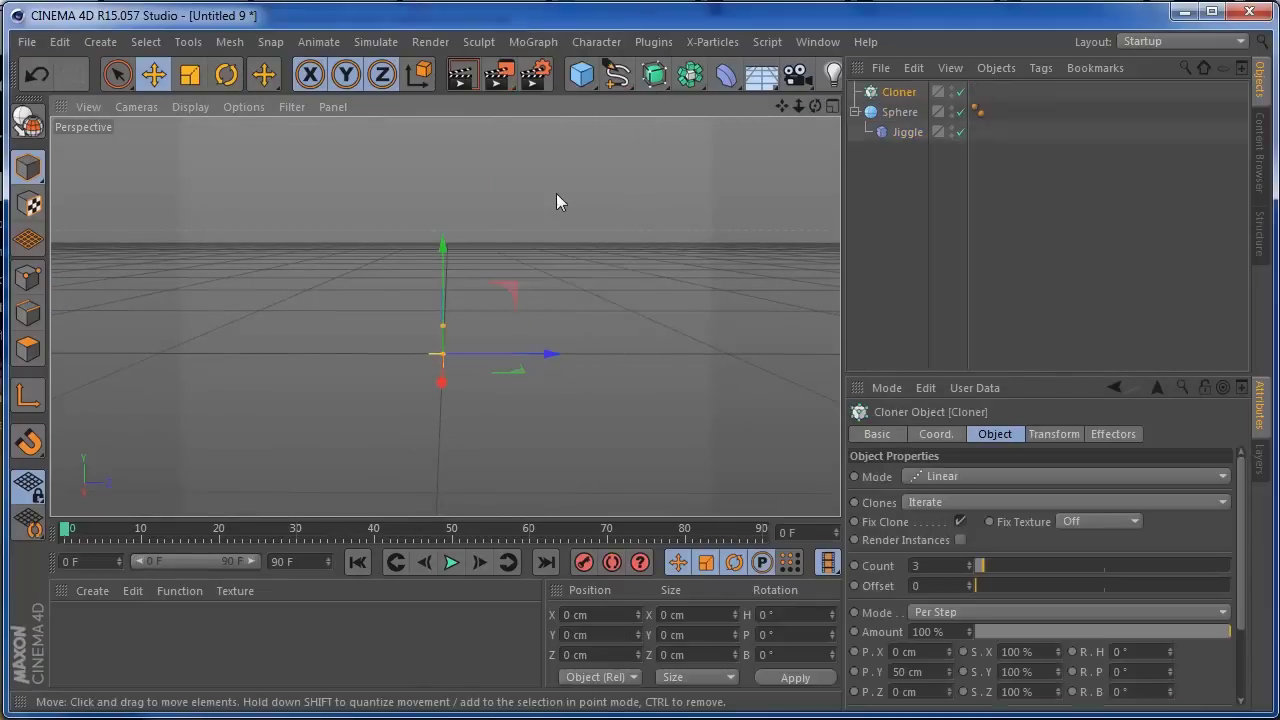
Step: Add two Tracers and put both under a new Metaball object
{"action": "left_click", "coordinate": [533, 41]}
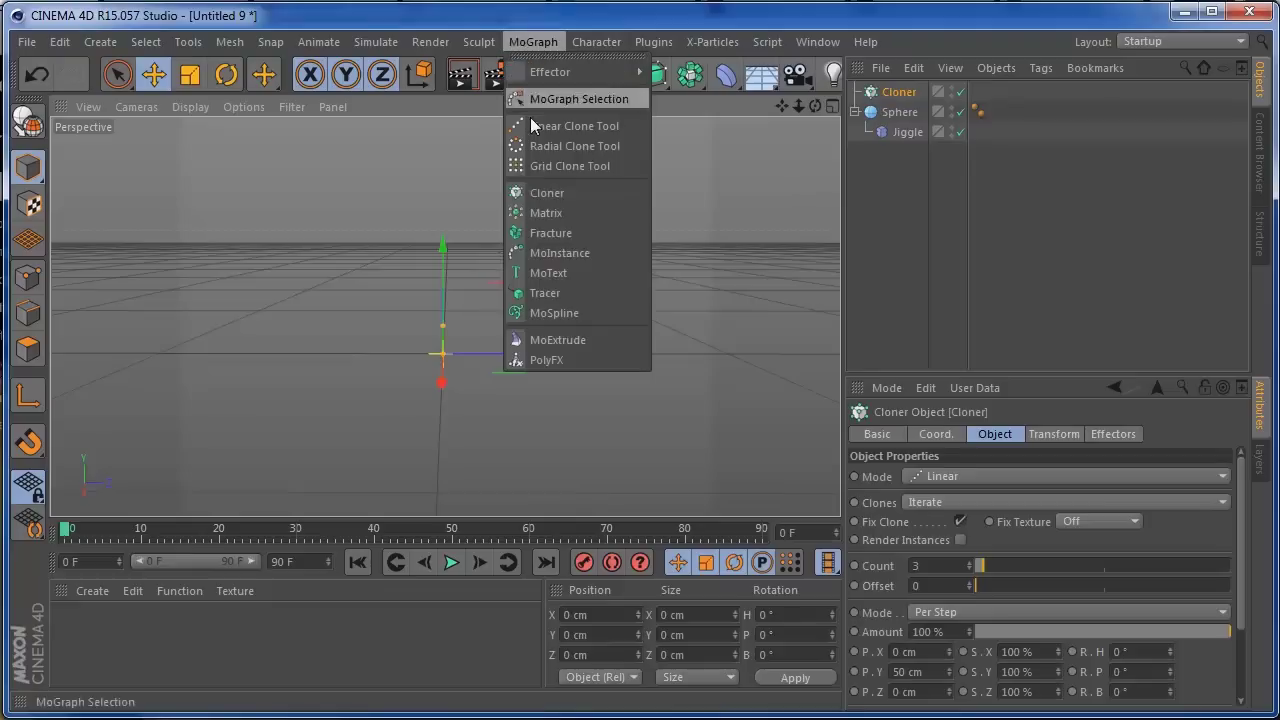
{"action": "left_click", "coordinate": [553, 292]}
{"action": "left_click", "coordinate": [533, 41]}
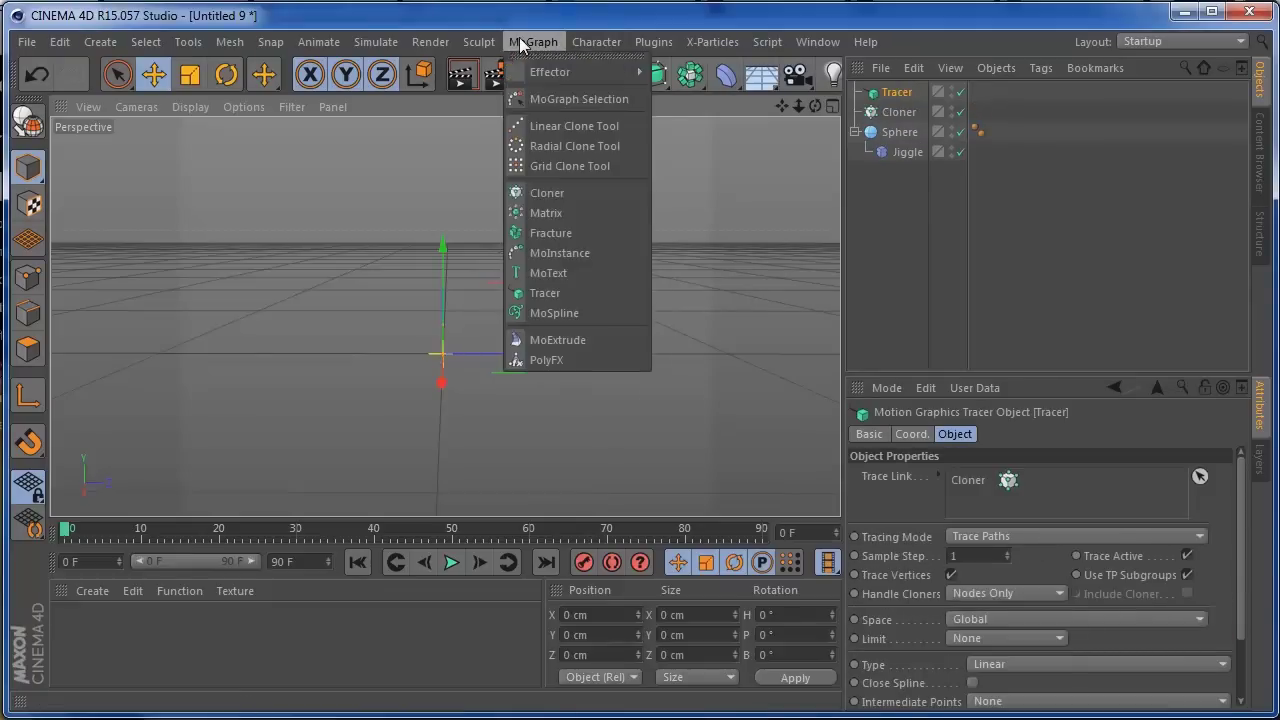
{"action": "left_click", "coordinate": [545, 292]}
{"action": "left_click_drag", "start_coordinate": [690, 74], "coordinate": [760, 171]}
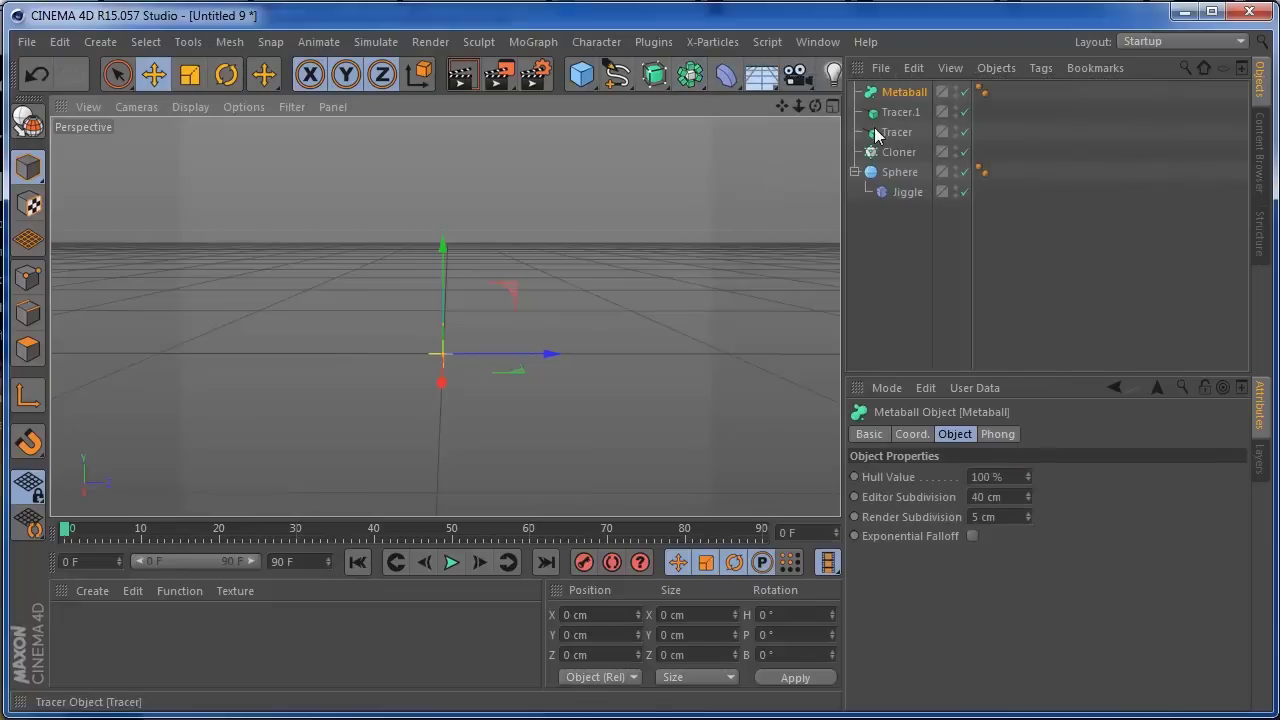
{"action": "left_click_drag", "start_coordinate": [985, 112], "coordinate": [903, 97]}
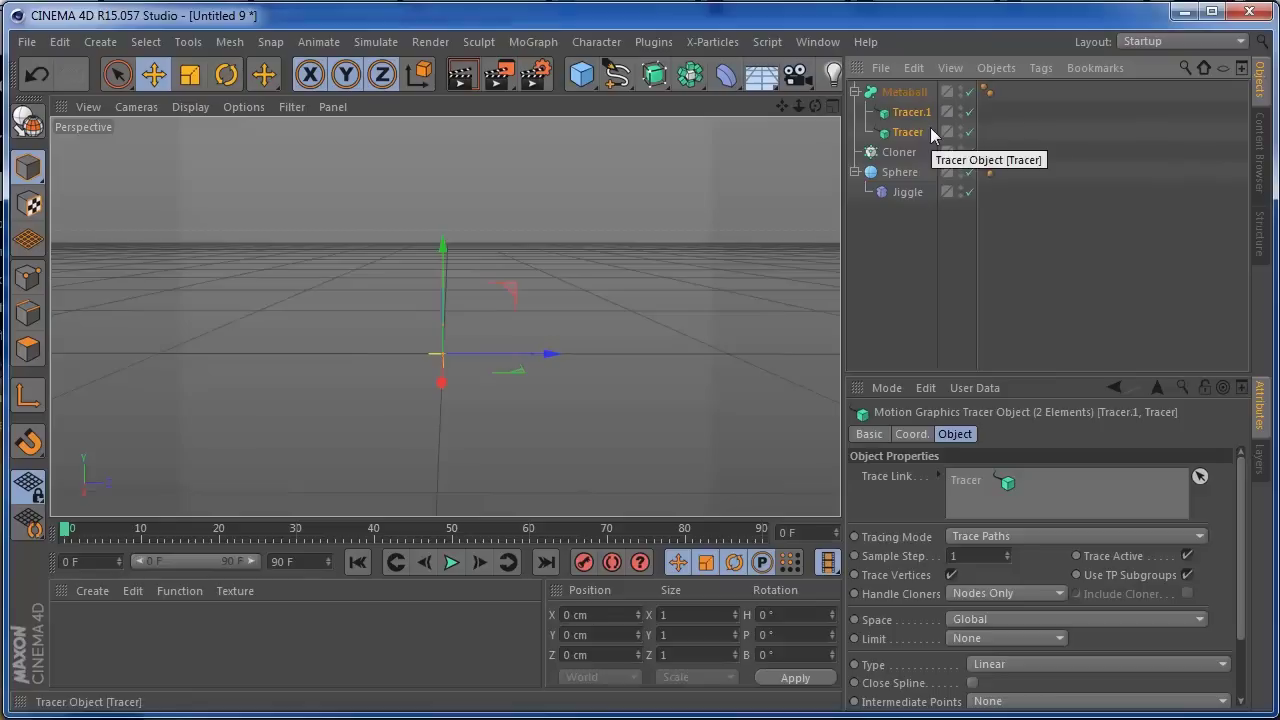
Step: Link Tracer.1 to the Cloner only, with its trail Limit set to From End
{"action": "left_click", "coordinate": [905, 113]}
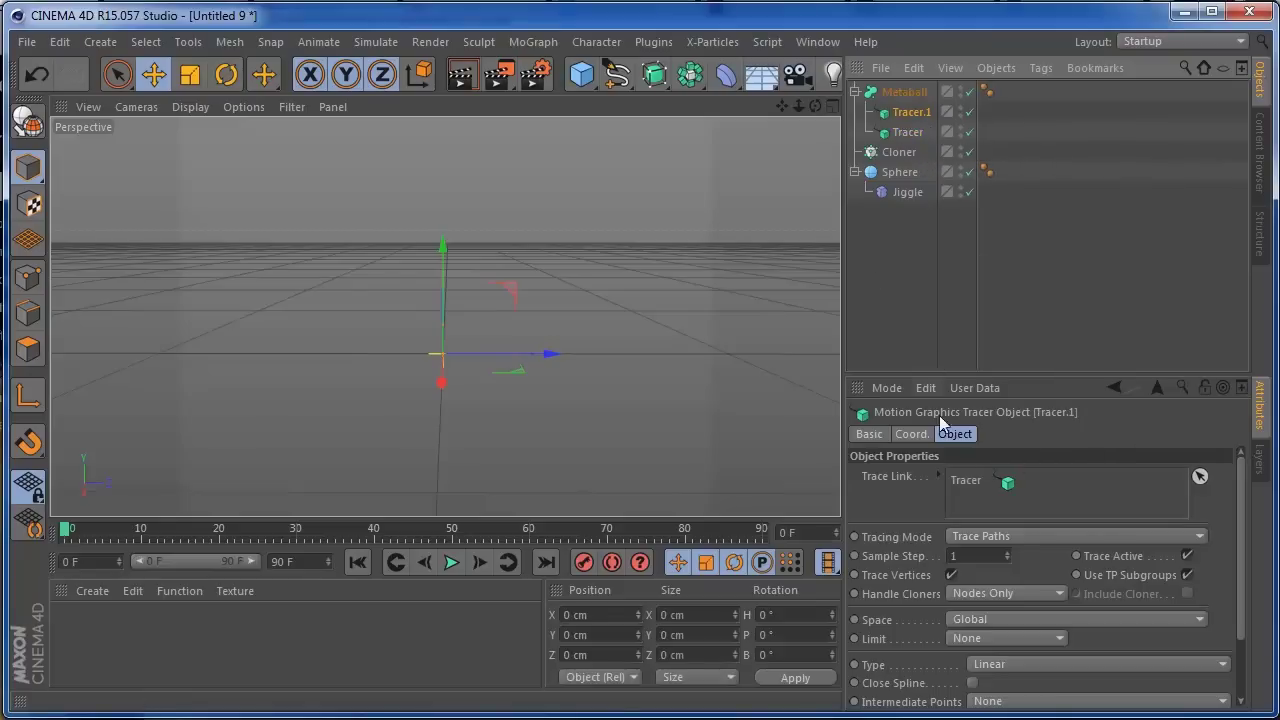
{"action": "left_click_drag", "start_coordinate": [896, 153], "coordinate": [970, 492]}
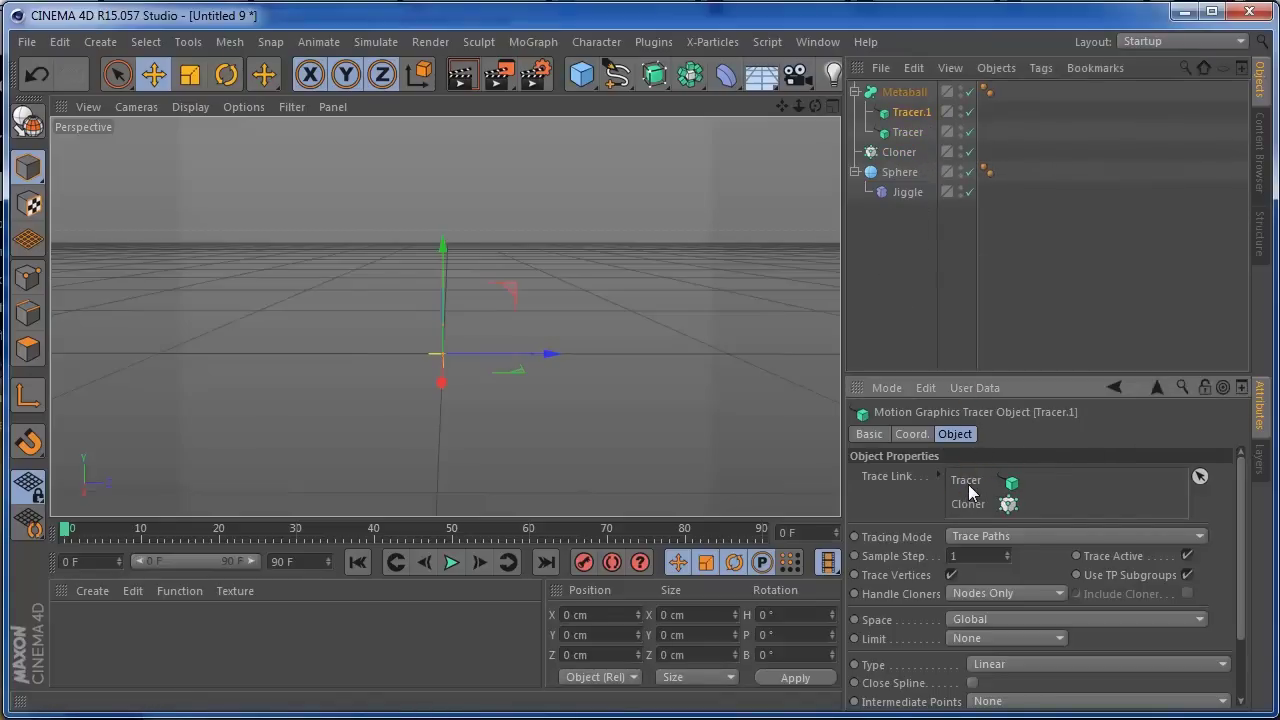
{"action": "right_click", "coordinate": [968, 484]}
{"action": "left_click", "coordinate": [990, 532]}
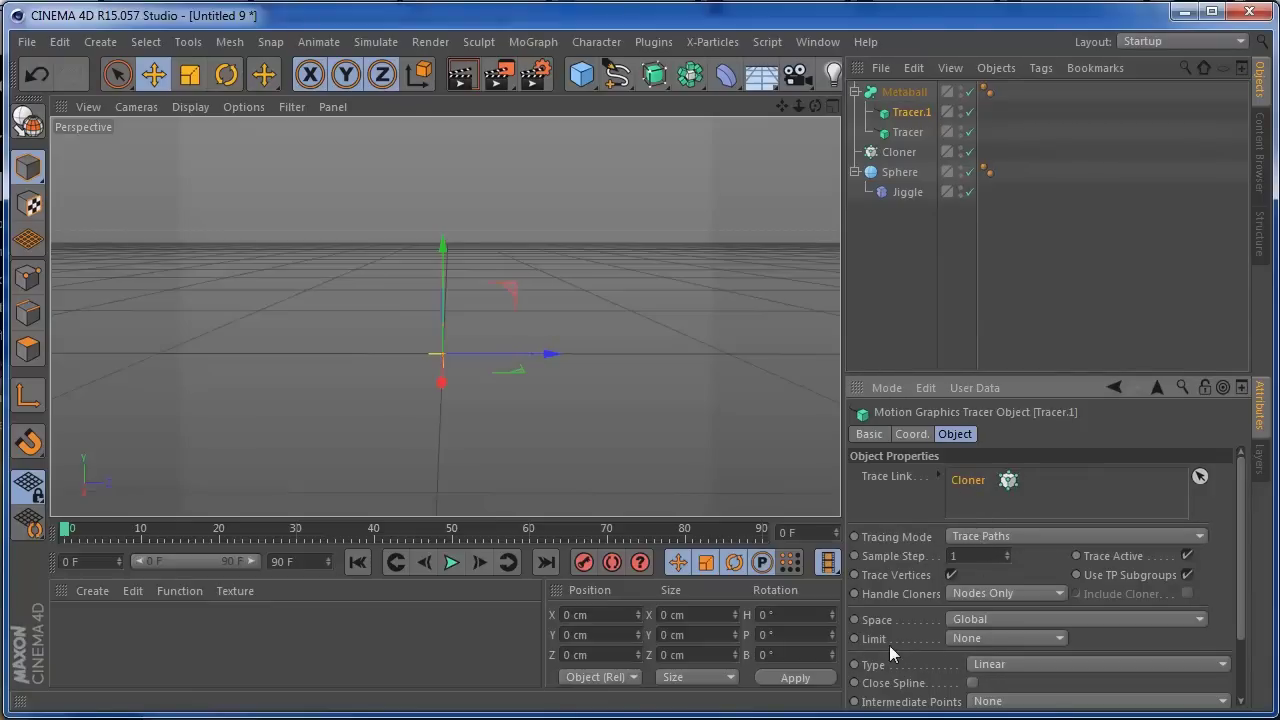
{"action": "left_click", "coordinate": [990, 638]}
{"action": "left_click", "coordinate": [1001, 697]}
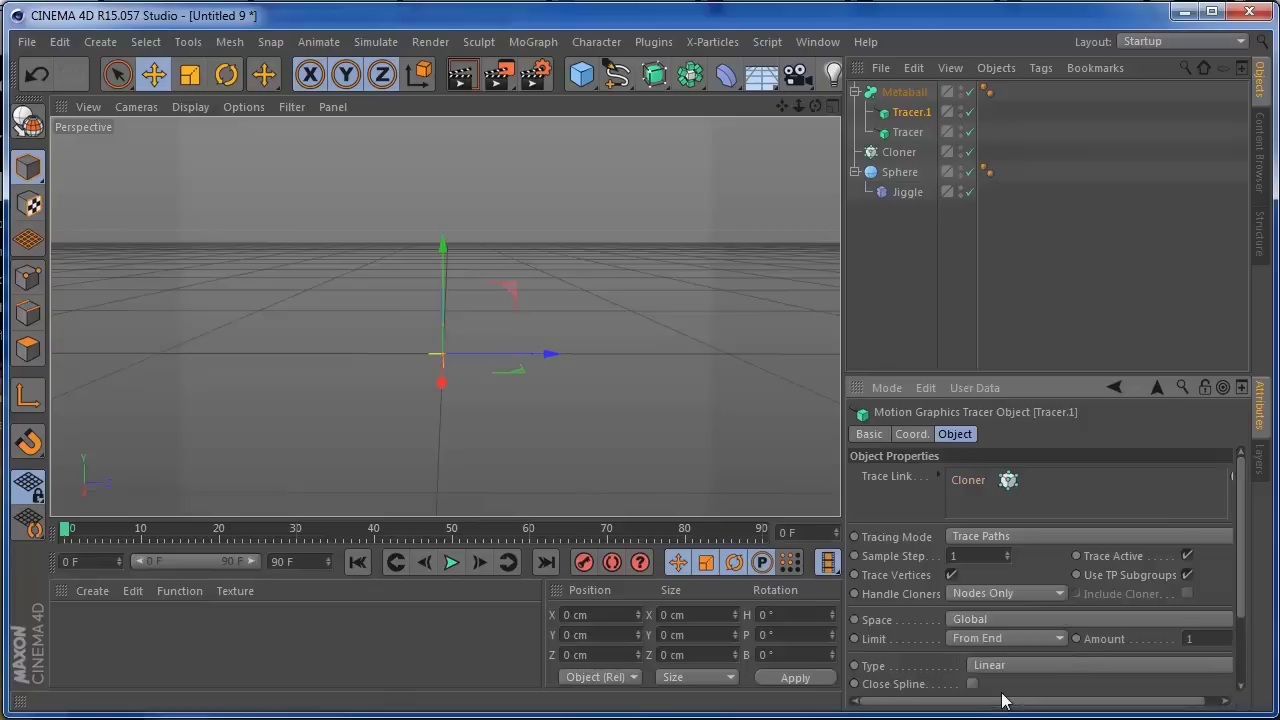
{"action": "left_click_drag", "start_coordinate": [1001, 705], "coordinate": [1065, 707]}
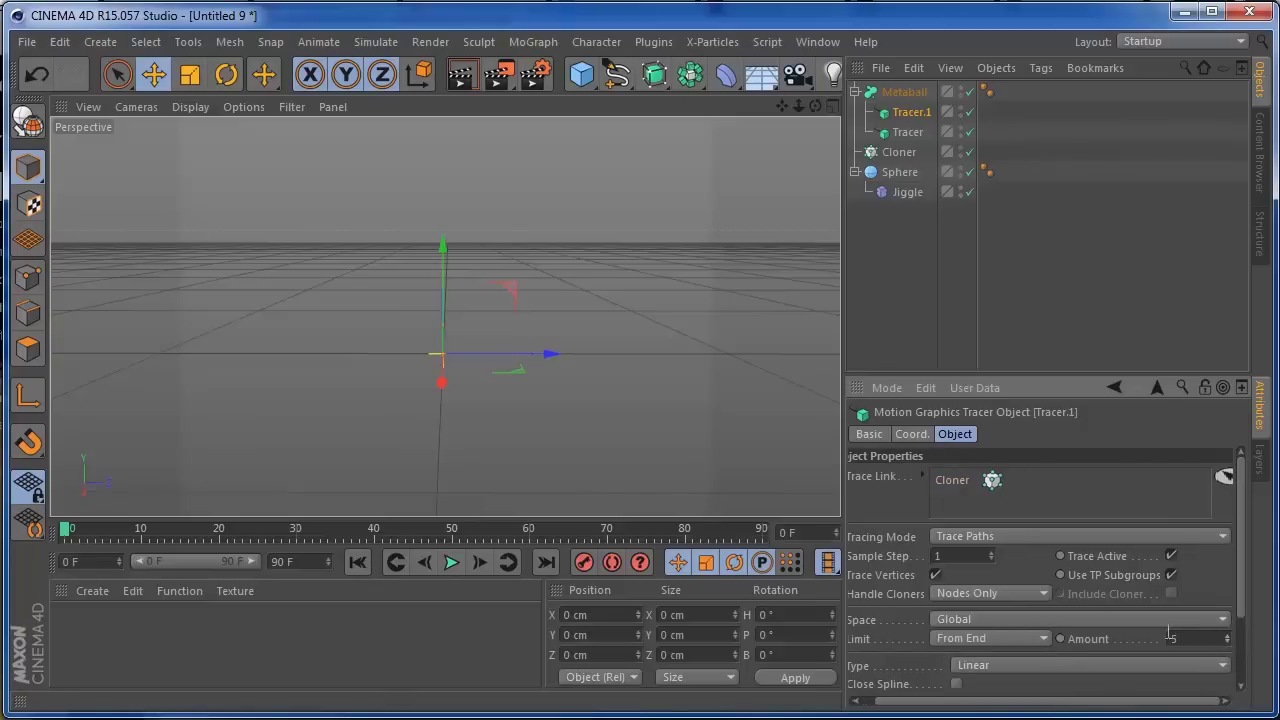
Step: Link Tracer to the Sphere only and set its Tracing Mode to Connect All Objects
{"action": "left_click", "coordinate": [905, 133]}
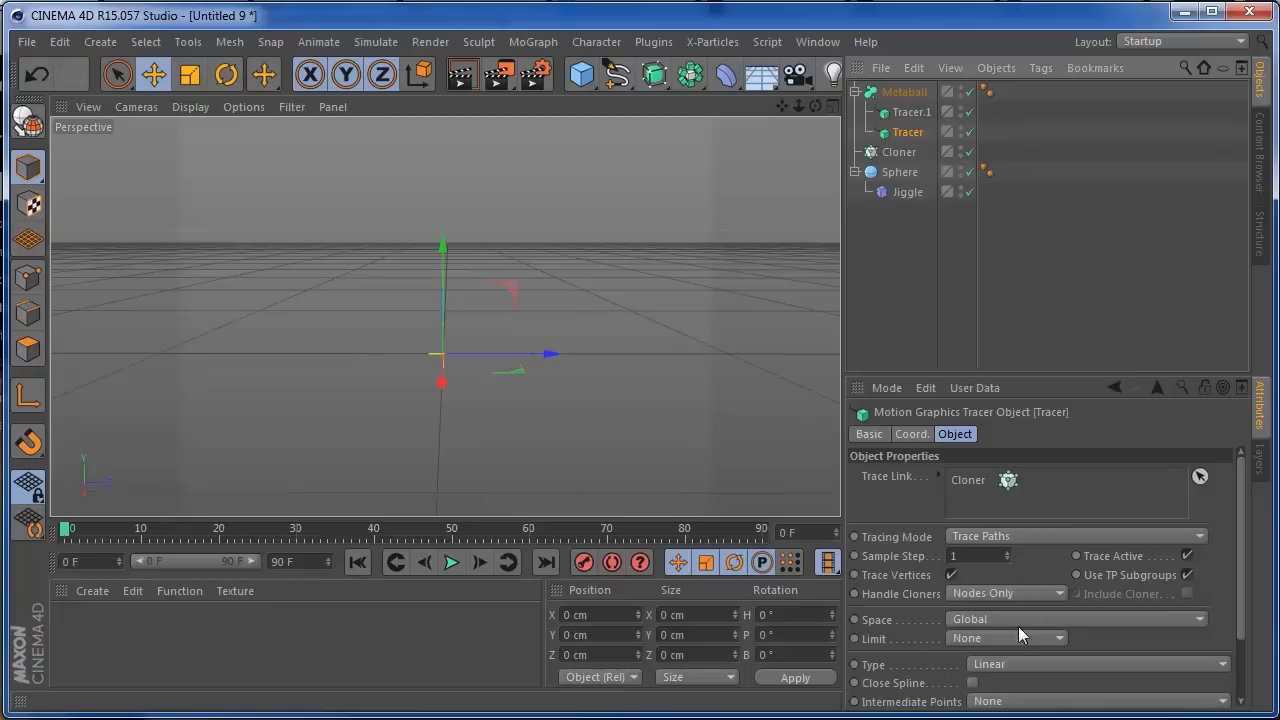
{"action": "left_click_drag", "start_coordinate": [897, 172], "coordinate": [972, 483]}
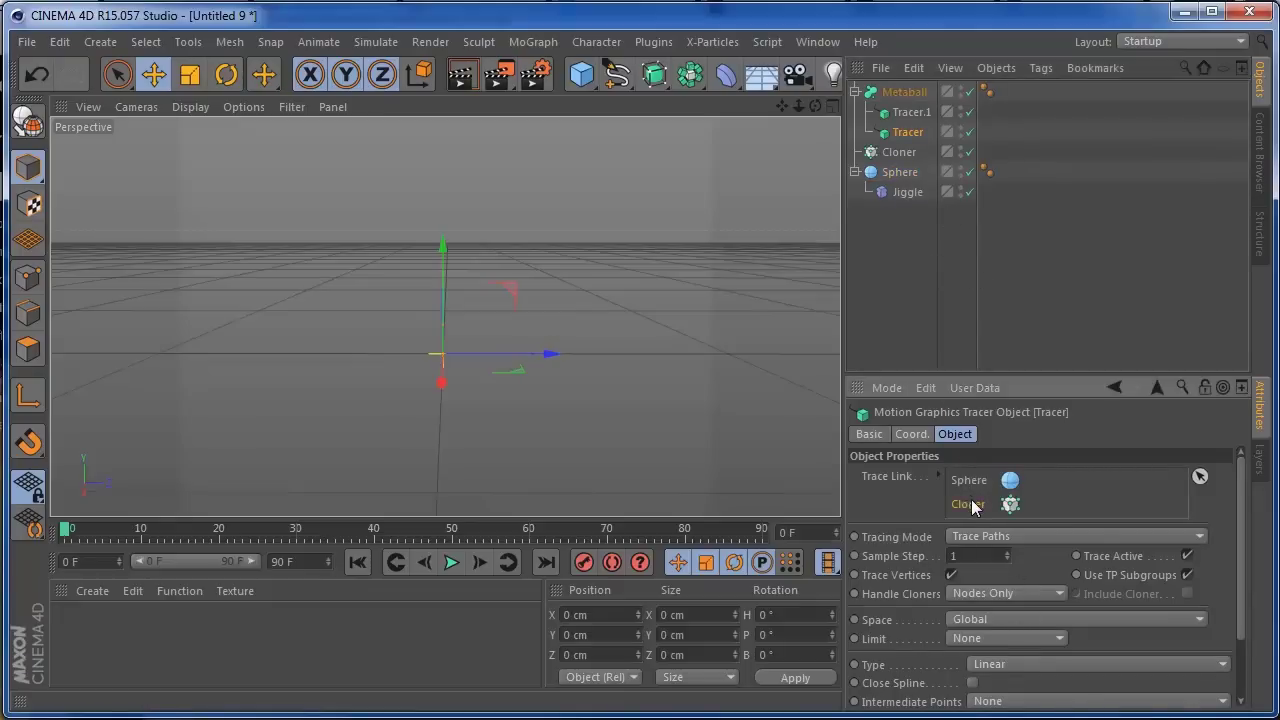
{"action": "right_click", "coordinate": [972, 503]}
{"action": "left_click", "coordinate": [990, 562]}
{"action": "left_click", "coordinate": [968, 540]}
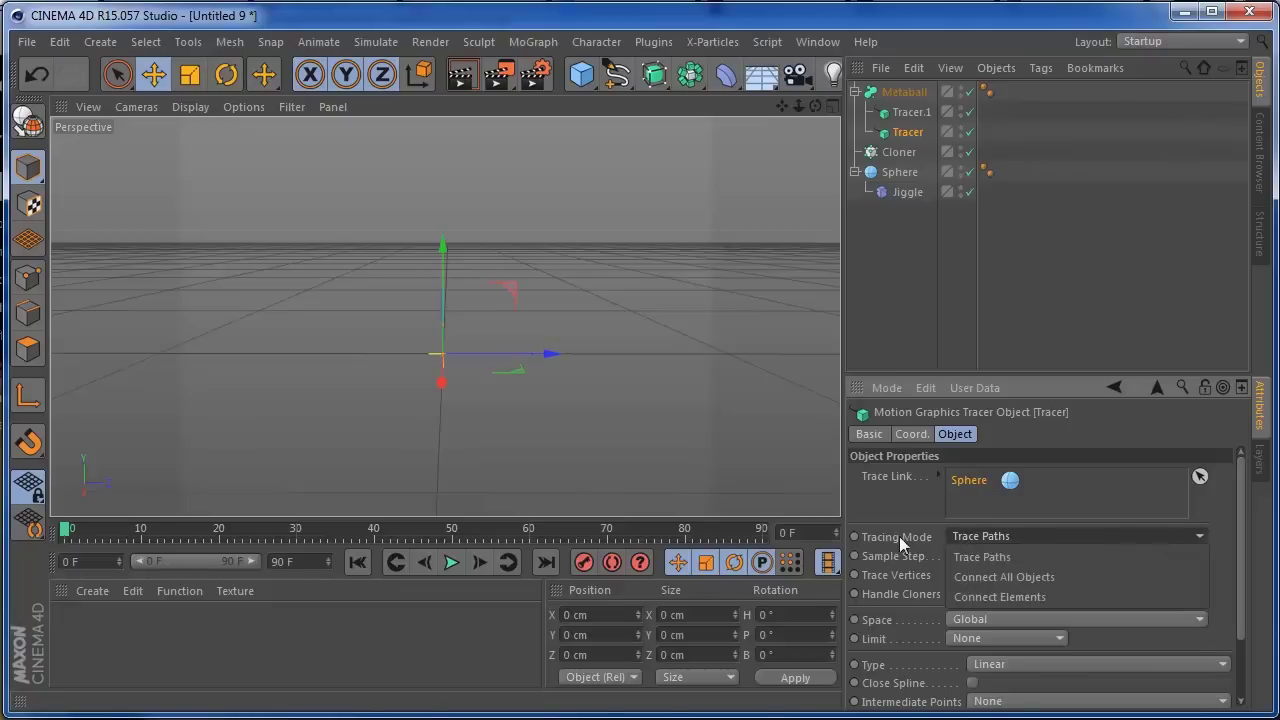
{"action": "left_click", "coordinate": [1028, 579]}
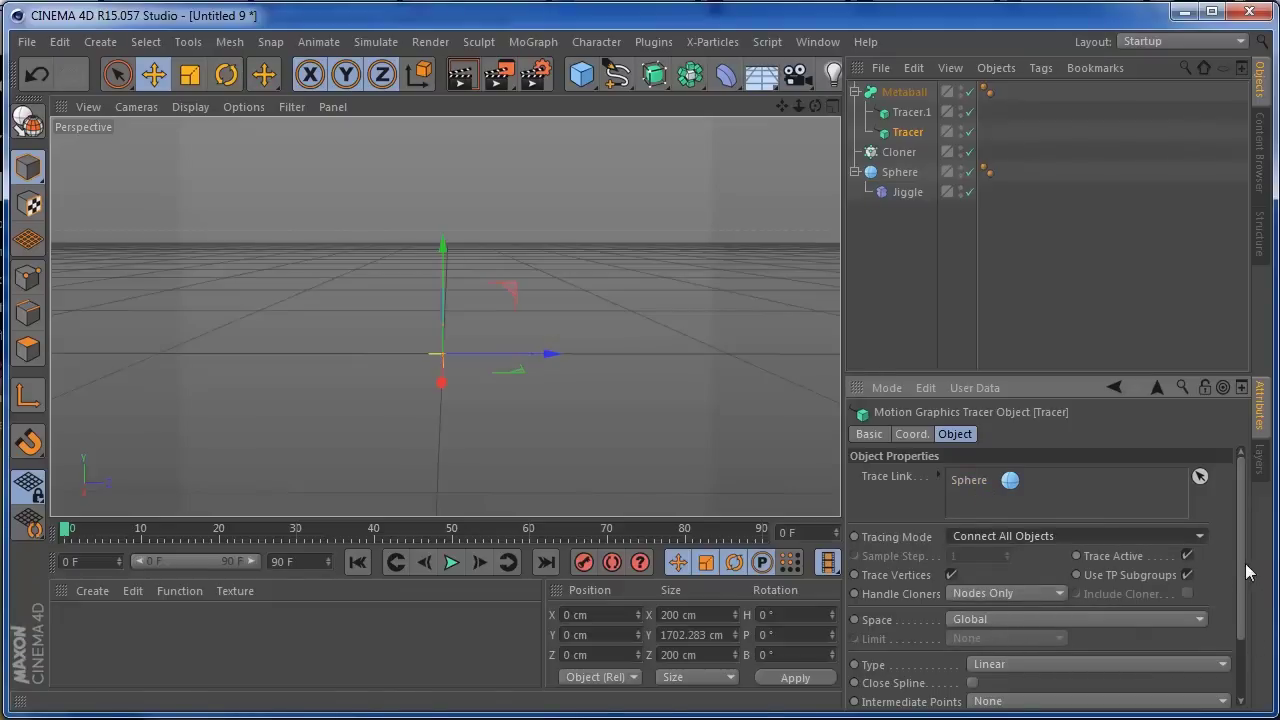
{"action": "scroll", "coordinate": [1247, 572], "scroll_direction": "down", "scroll_amount": 2}
{"action": "scroll", "coordinate": [1247, 572], "scroll_direction": "up", "scroll_amount": 2}
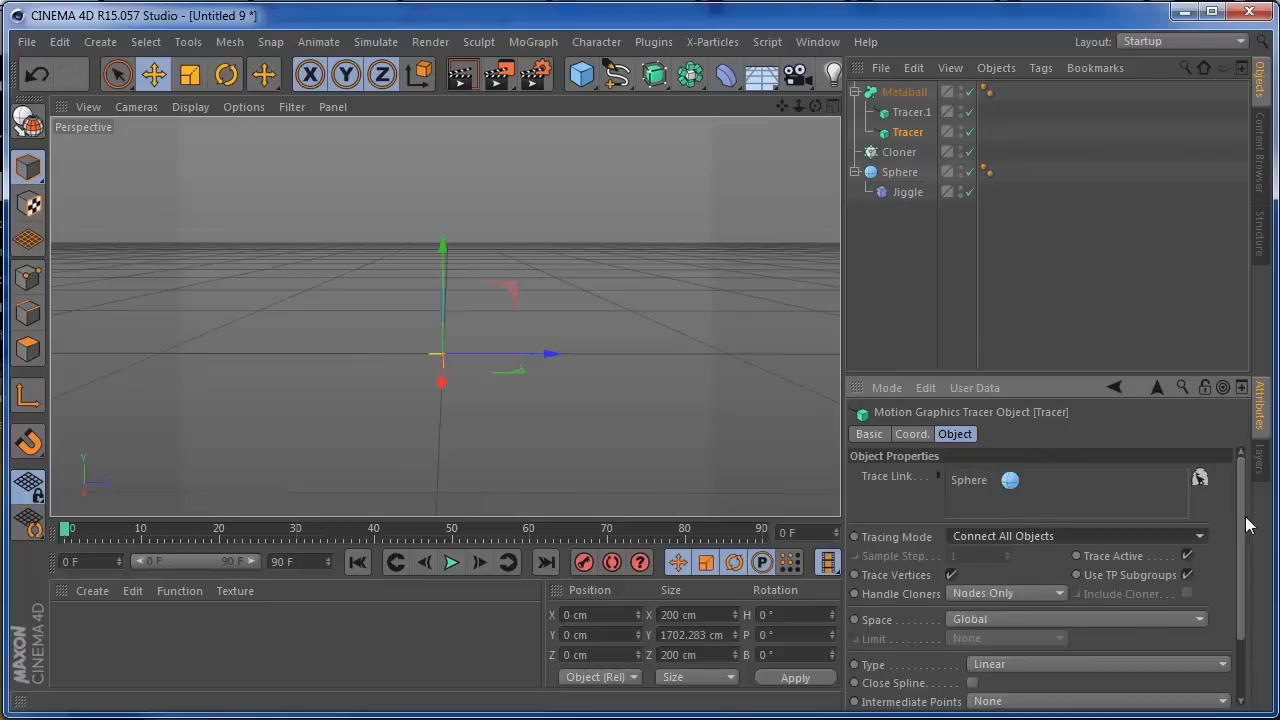
Step: Set the Cloner to Object mode using the Sphere, with Surface distribution and Count 5
{"action": "left_click", "coordinate": [899, 152]}
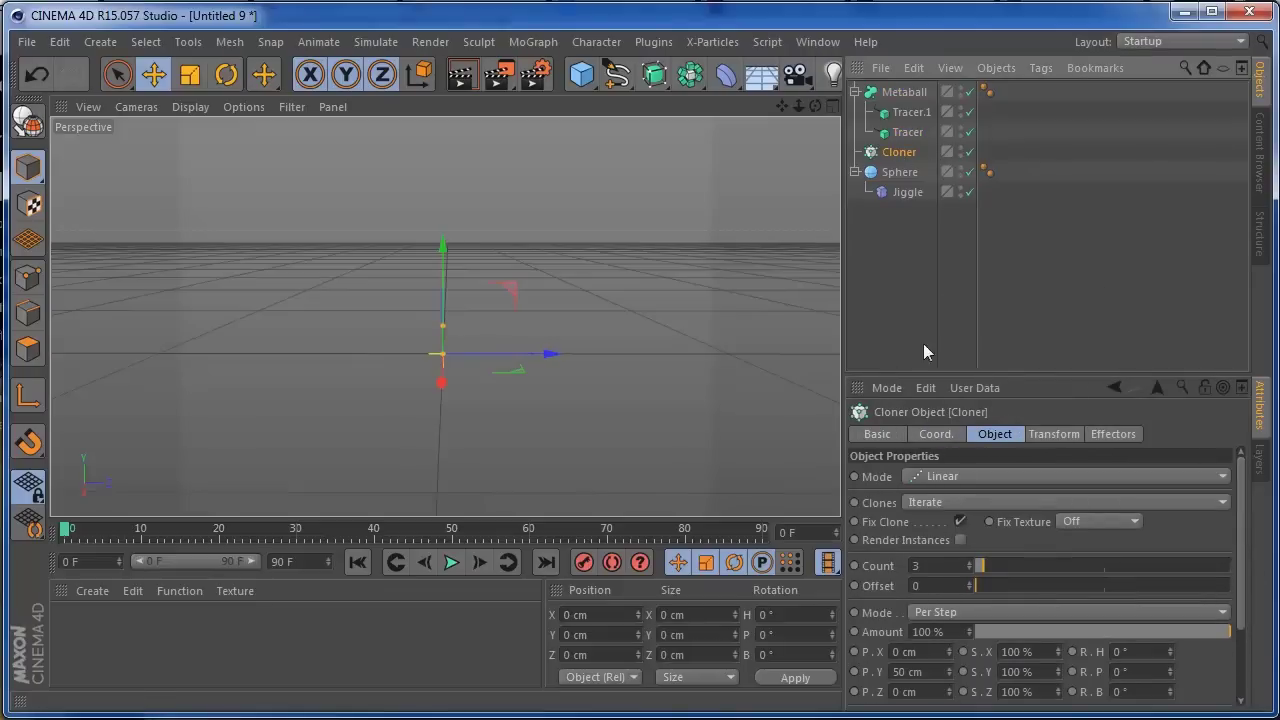
{"action": "left_click", "coordinate": [958, 470]}
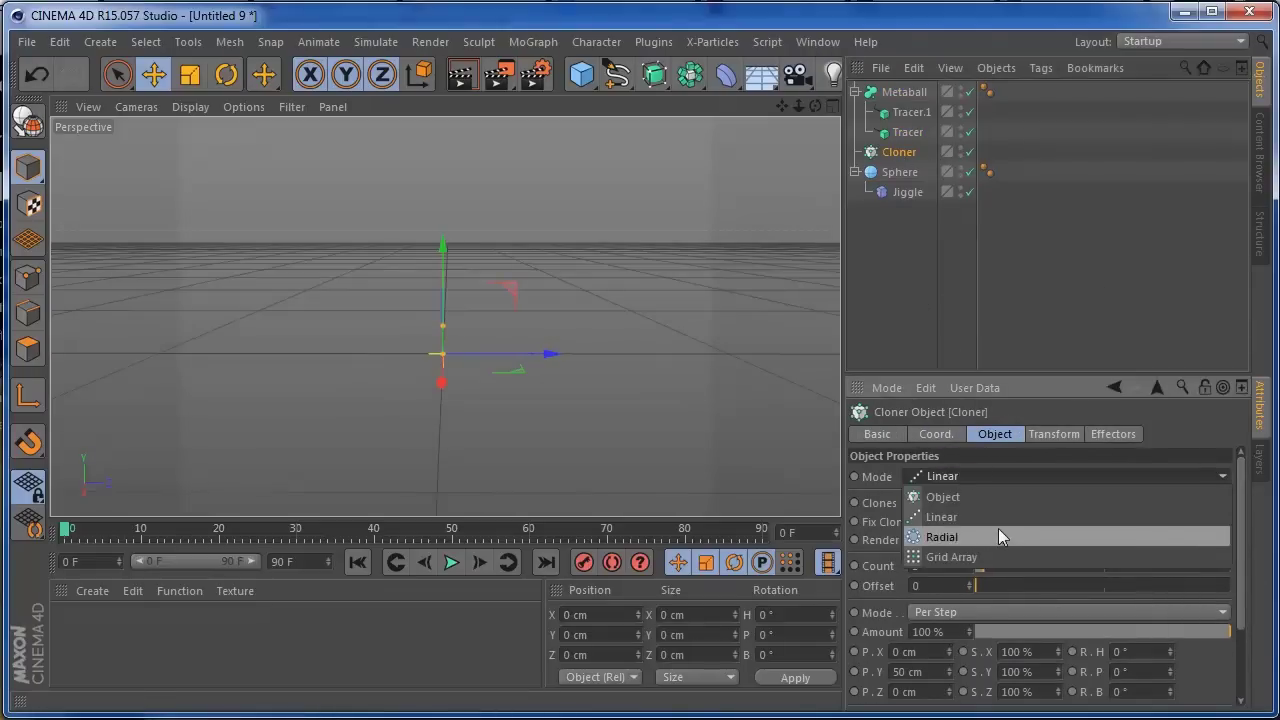
{"action": "left_click", "coordinate": [979, 493]}
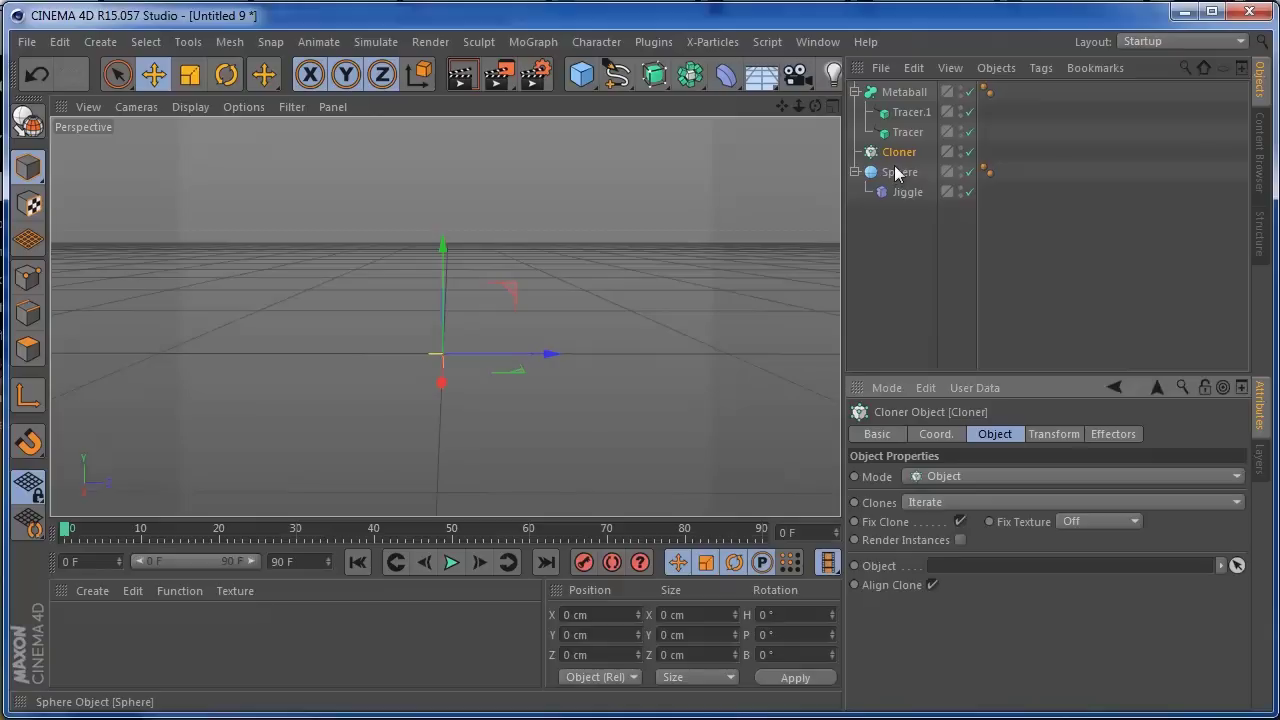
{"action": "left_click_drag", "start_coordinate": [898, 172], "coordinate": [942, 302]}
{"action": "left_click_drag", "start_coordinate": [964, 553], "coordinate": [1016, 566]}
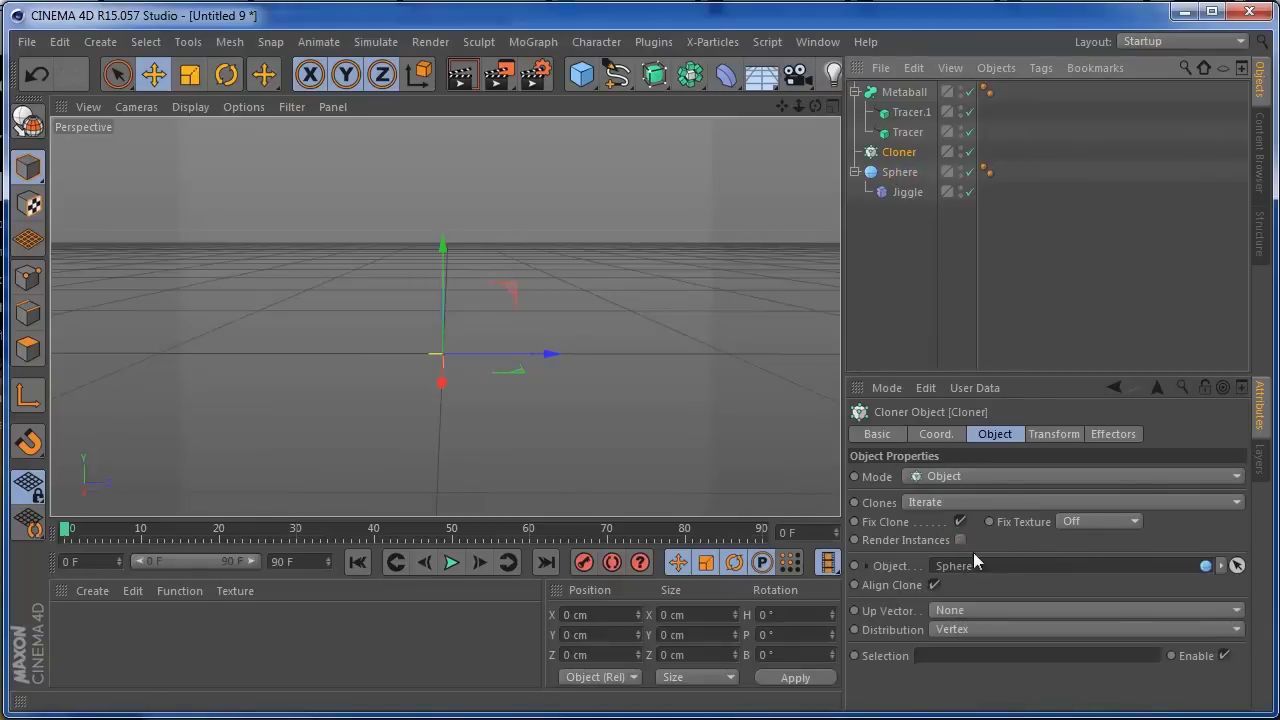
{"action": "left_click", "coordinate": [937, 628]}
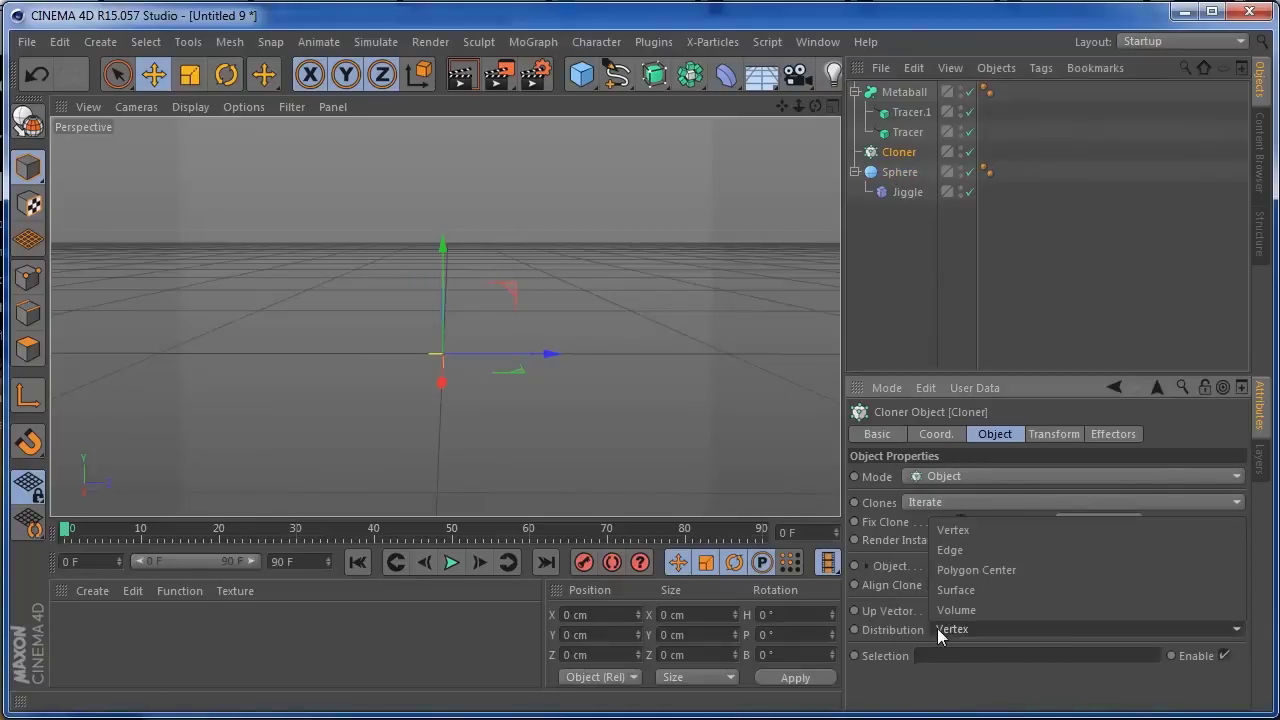
{"action": "left_click", "coordinate": [943, 589]}
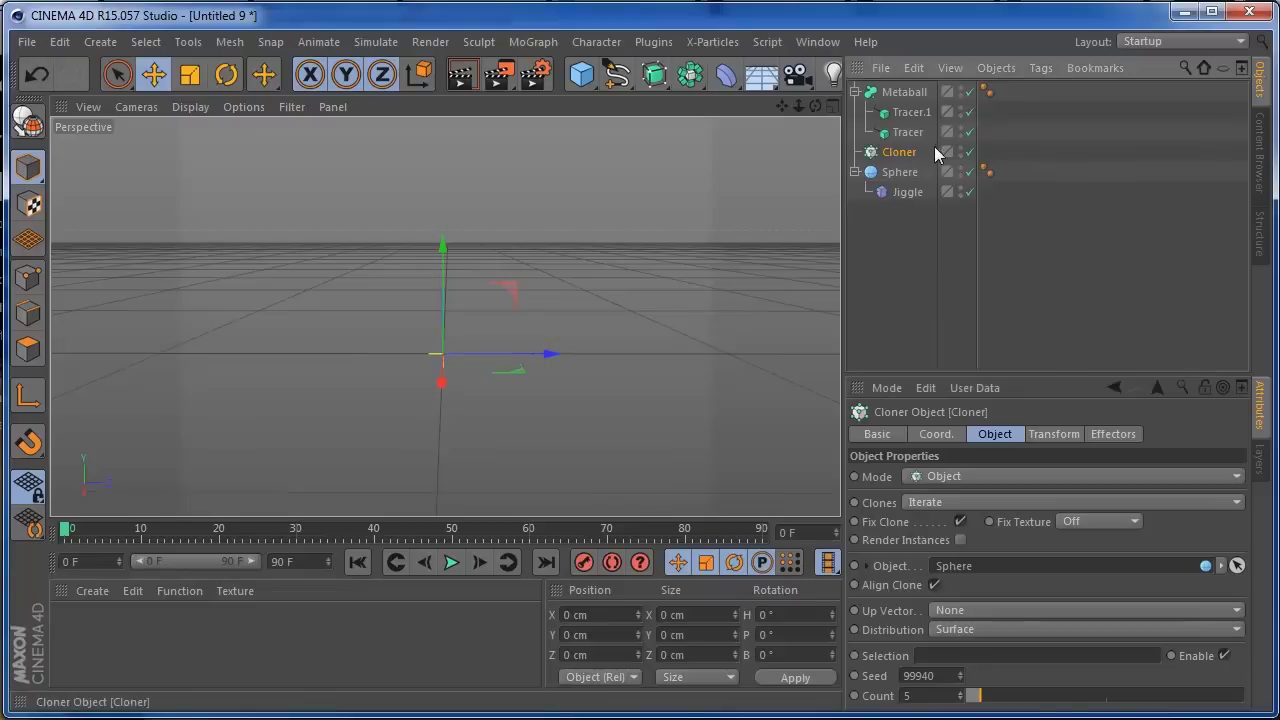
Step: Add a Null object and nest it under the Cloner
{"action": "left_click_drag", "start_coordinate": [581, 73], "coordinate": [620, 104]}
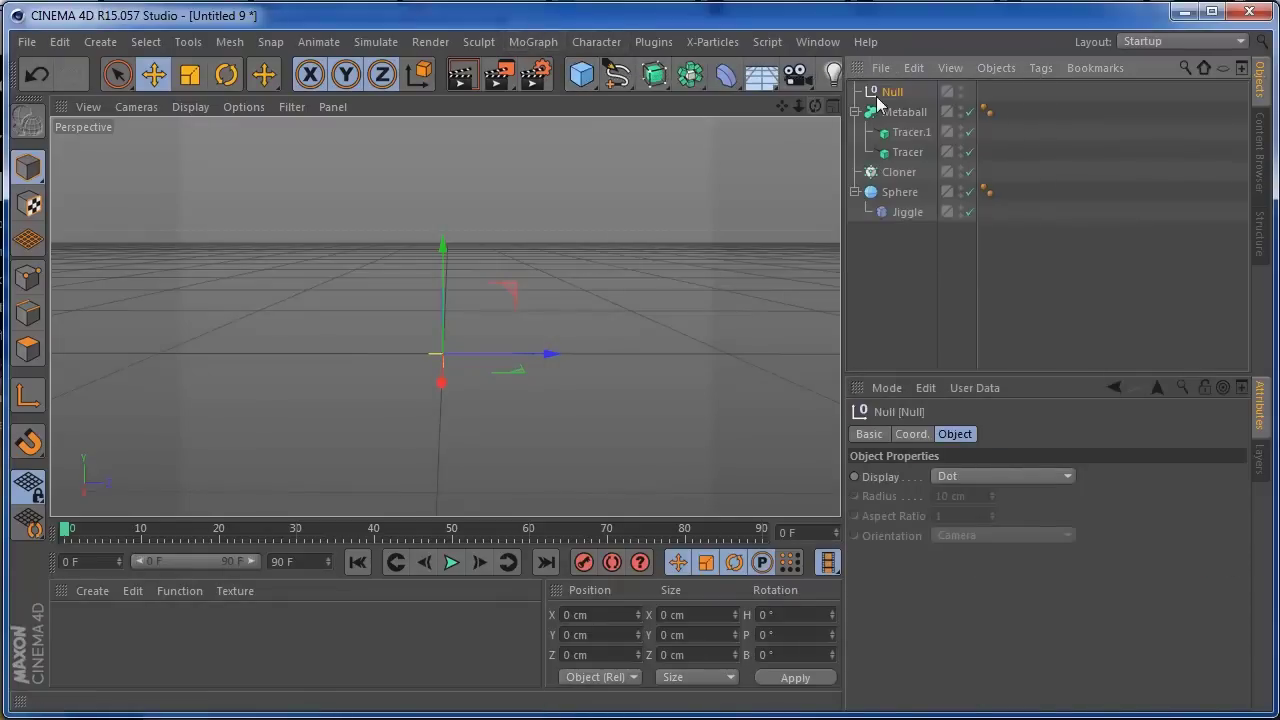
{"action": "left_click_drag", "start_coordinate": [893, 178], "coordinate": [893, 175]}
{"action": "left_click", "coordinate": [897, 152]}
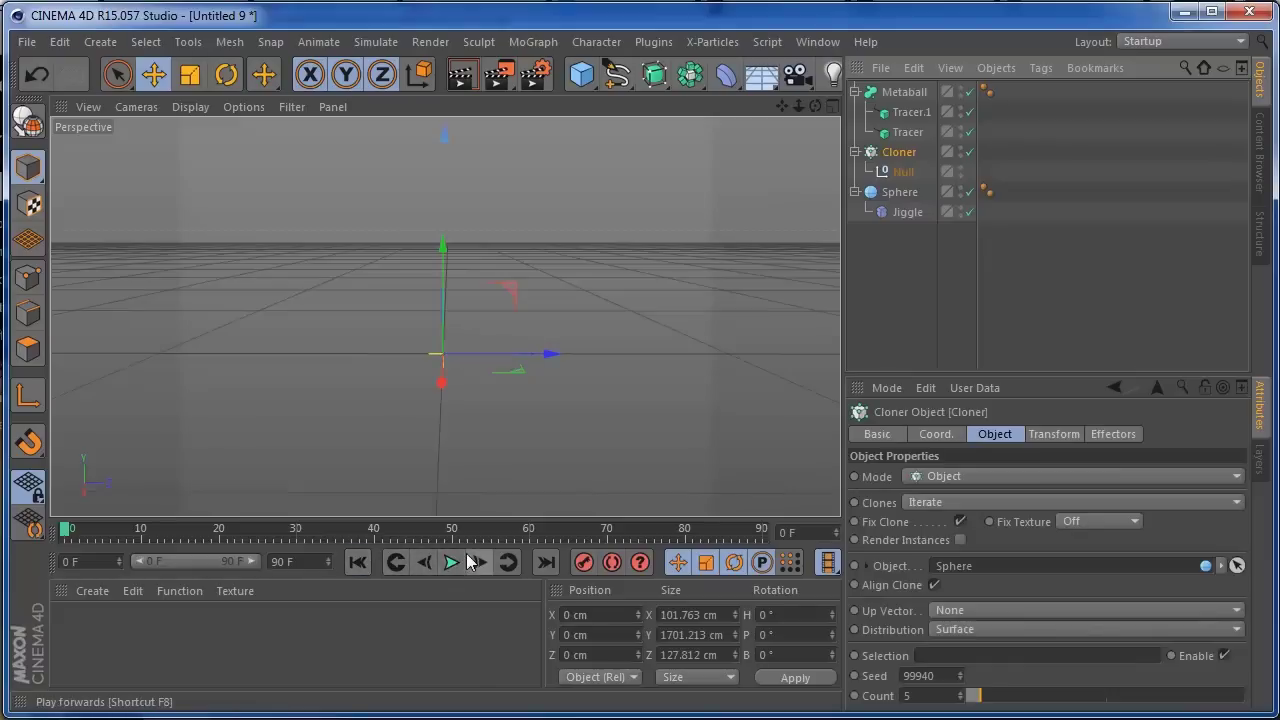
Step: Set the Metaball to Hull Value 1000 % and Editor Subdivision 15 cm, then preview the blob
{"action": "left_click", "coordinate": [905, 92]}
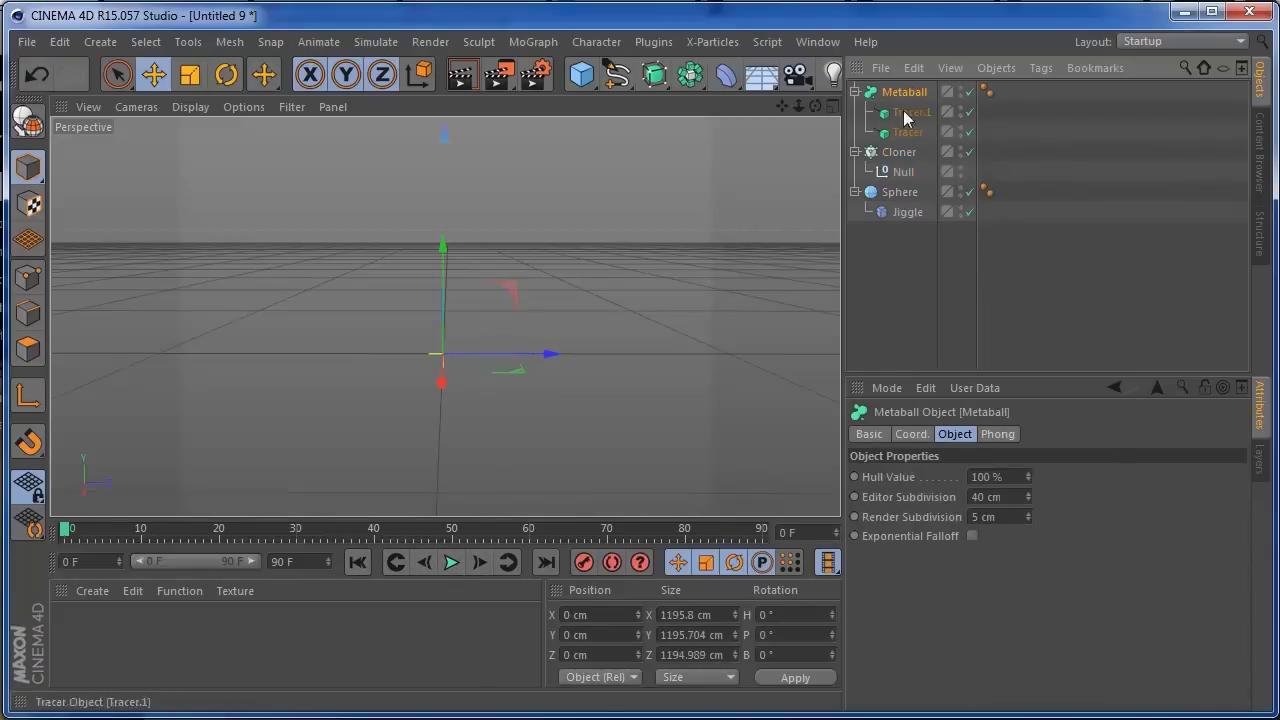
{"action": "left_click", "coordinate": [991, 477]}
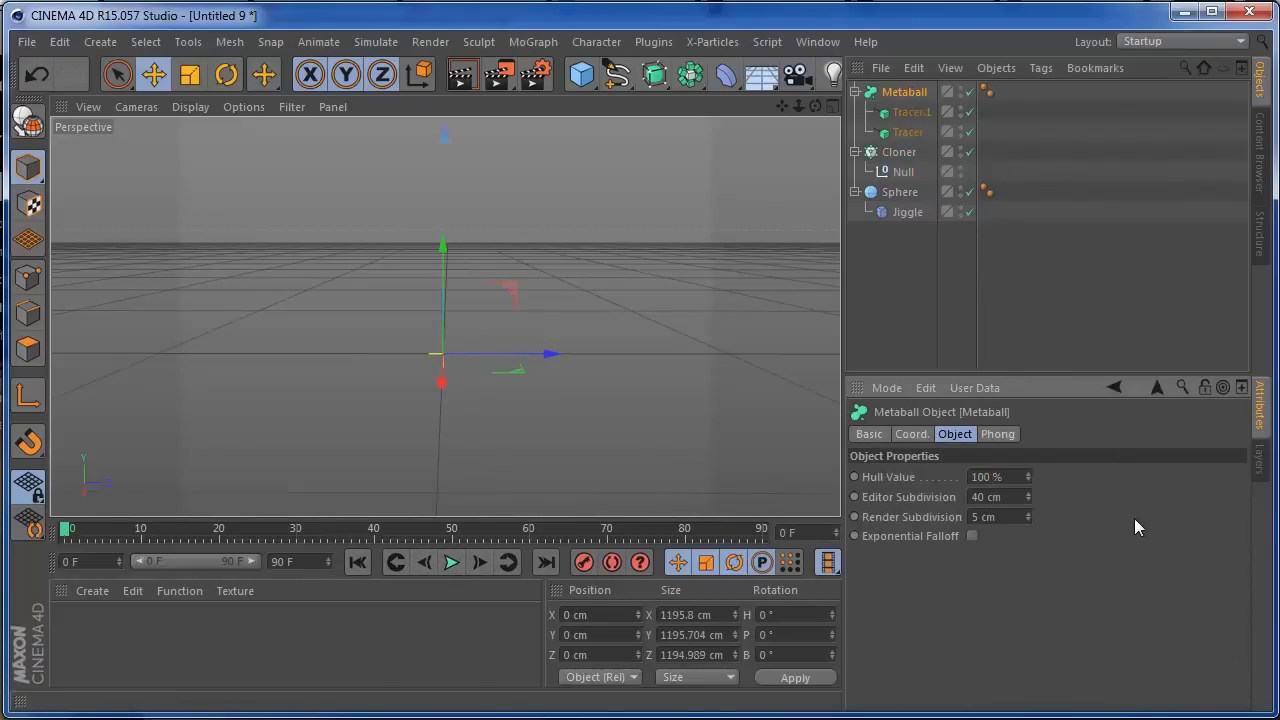
{"action": "type", "text": "0"}
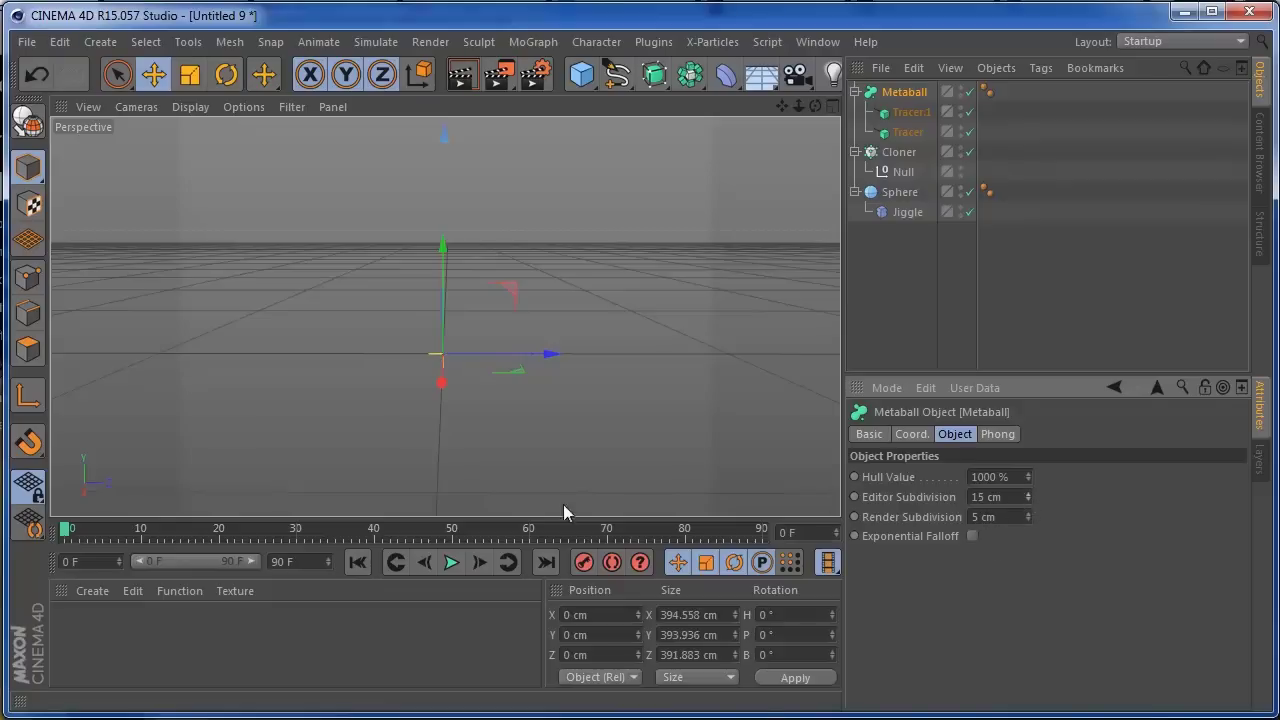
{"action": "left_click", "coordinate": [450, 563]}
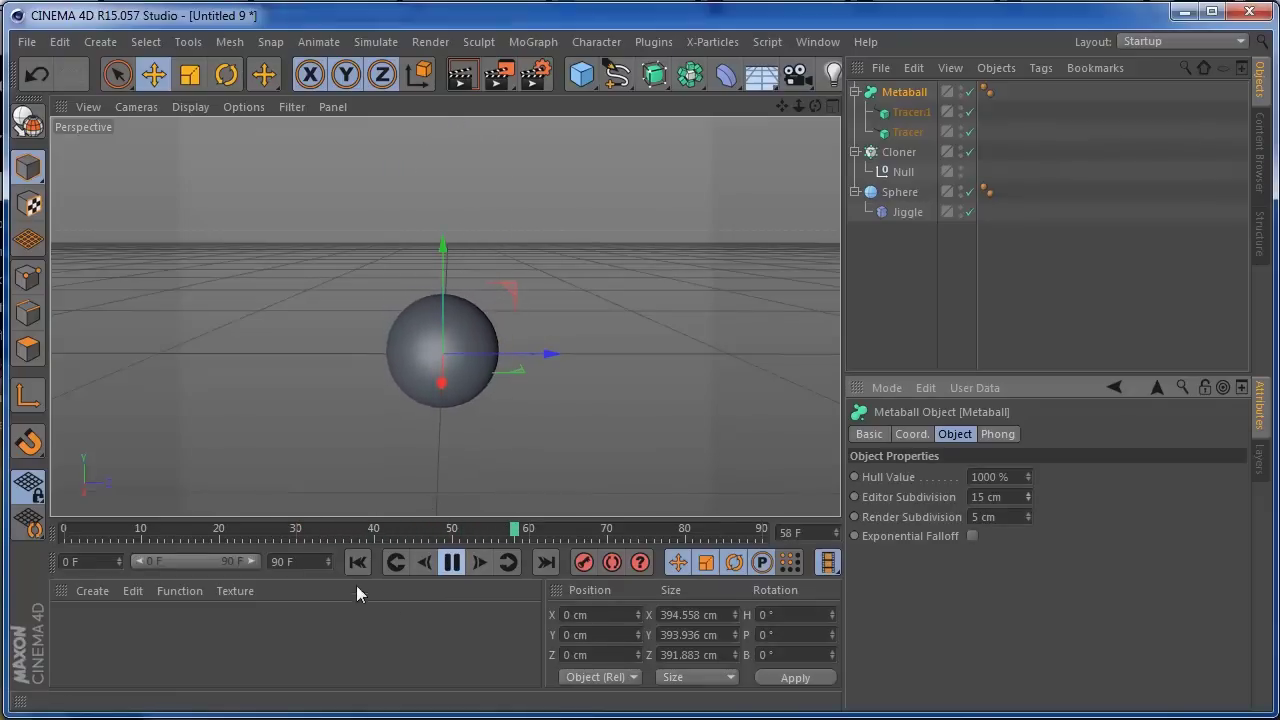
{"action": "left_click", "coordinate": [451, 563]}
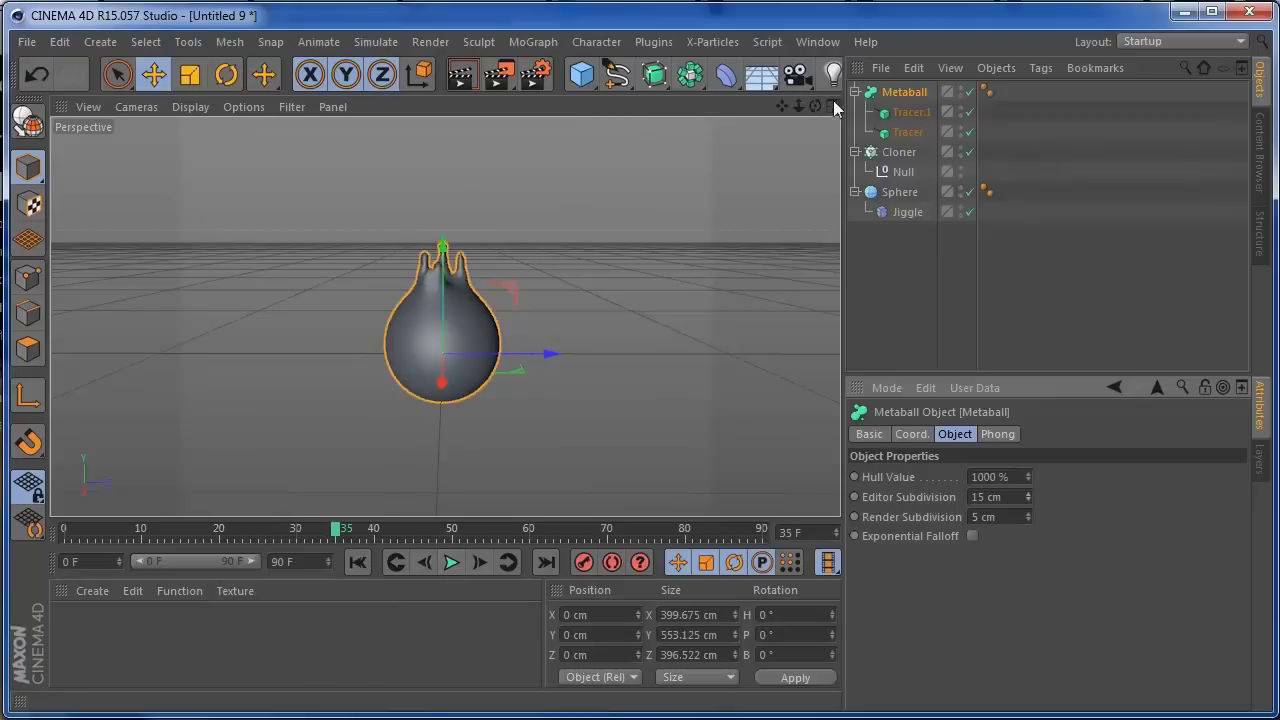
Step: Add a Smoothing deformer with stiffness 25 % and rewind to the start
{"action": "left_click_drag", "start_coordinate": [728, 80], "coordinate": [176, 360]}
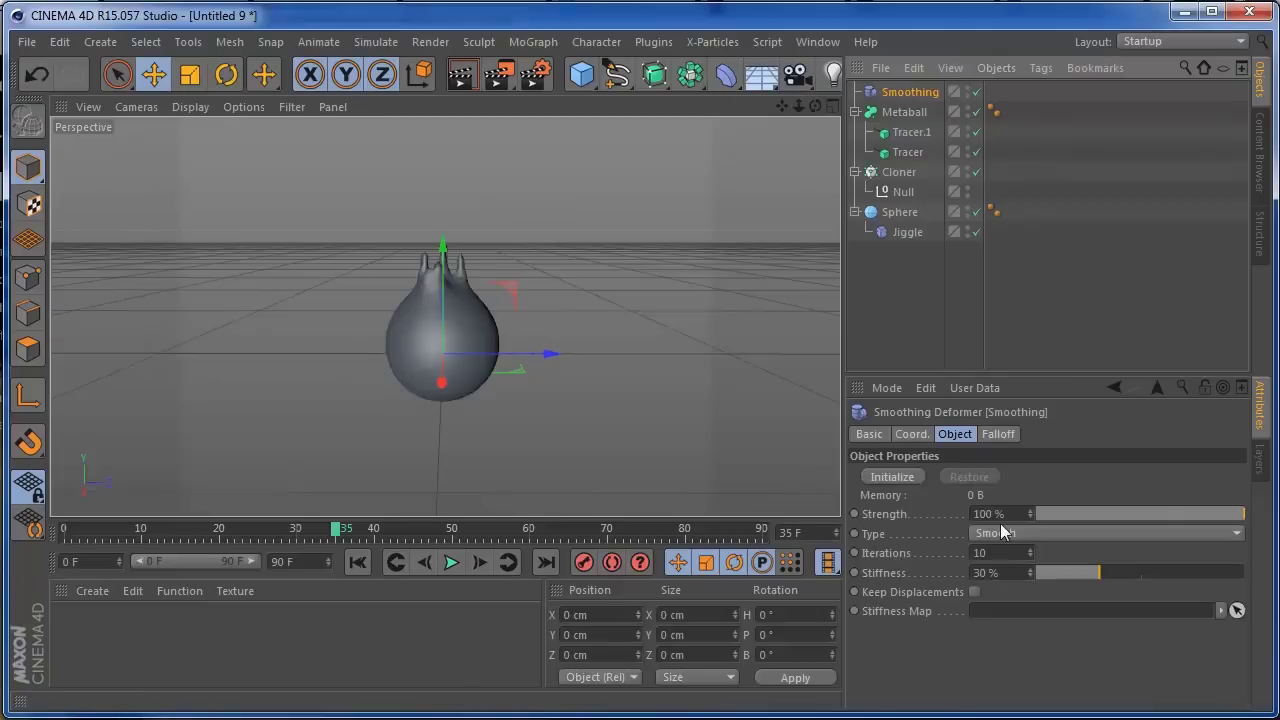
{"action": "left_click_drag", "start_coordinate": [1091, 577], "coordinate": [1073, 576]}
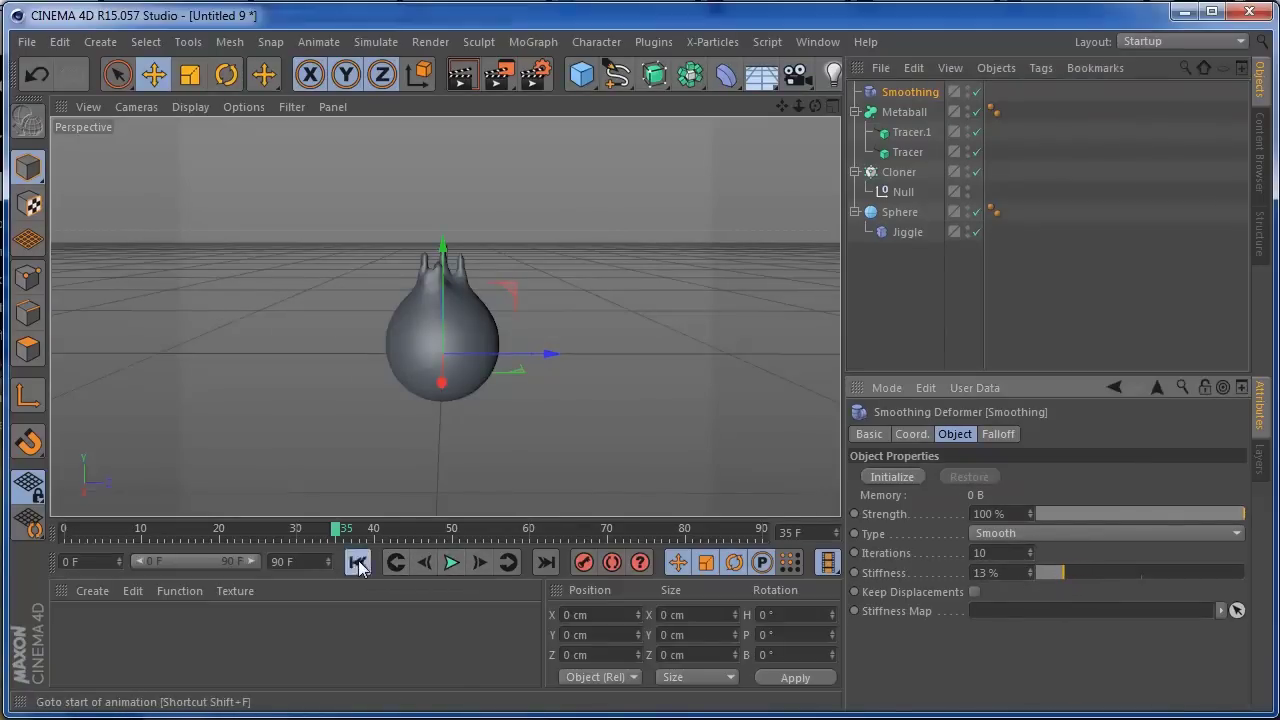
{"action": "left_click", "coordinate": [358, 562]}
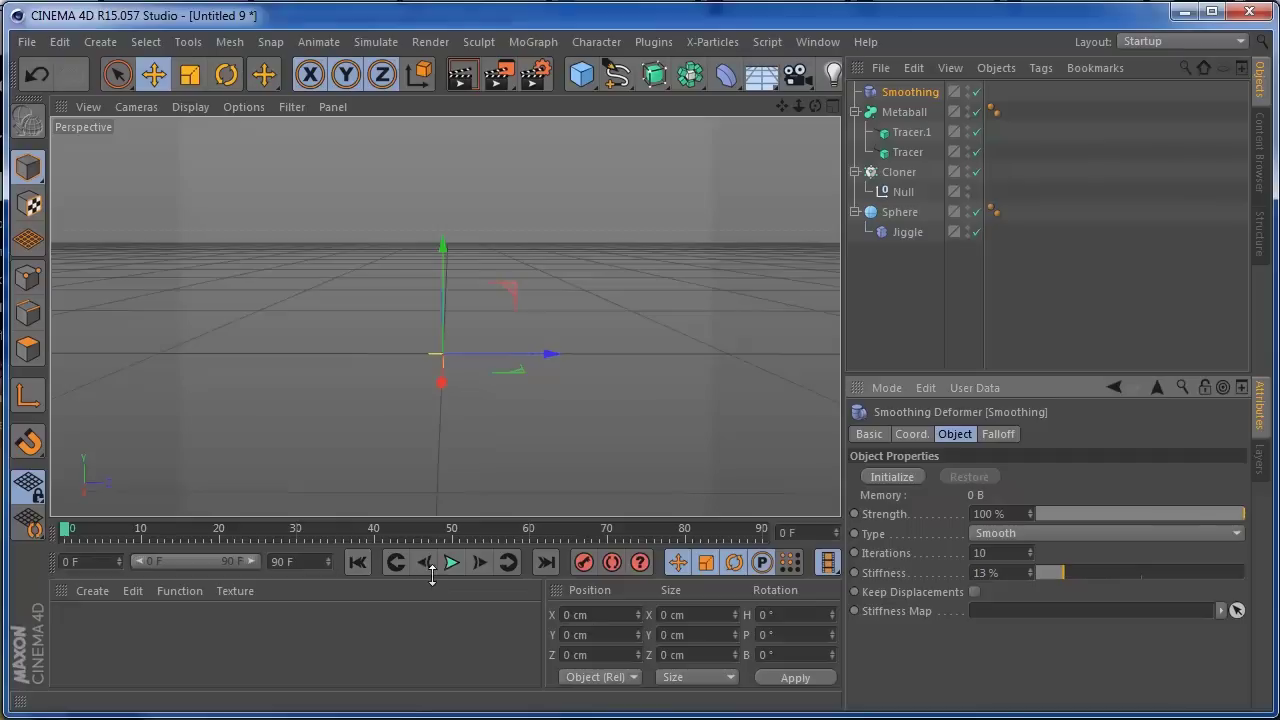
Step: Group Smoothing, Metaball, Tracer.1 and Tracer under a new Null with Alt+G, then play
{"action": "left_click_drag", "start_coordinate": [1012, 88], "coordinate": [887, 157]}
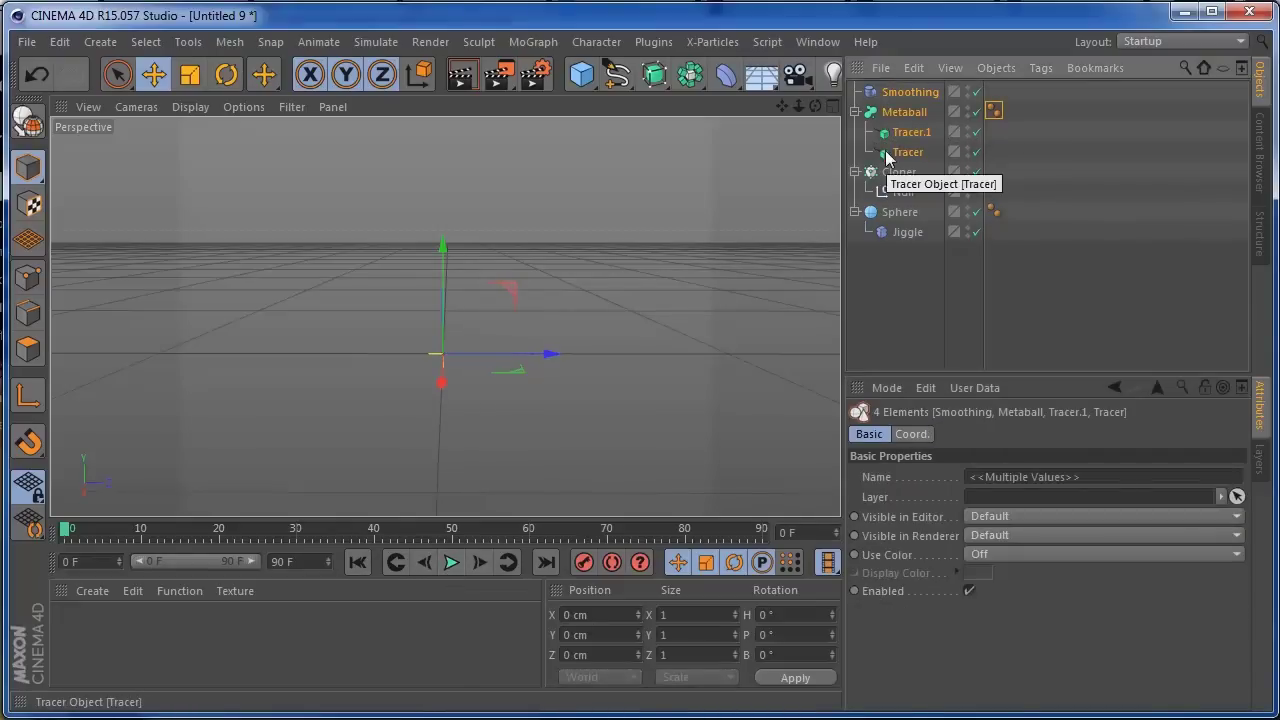
{"action": "key", "text": "alt+g"}
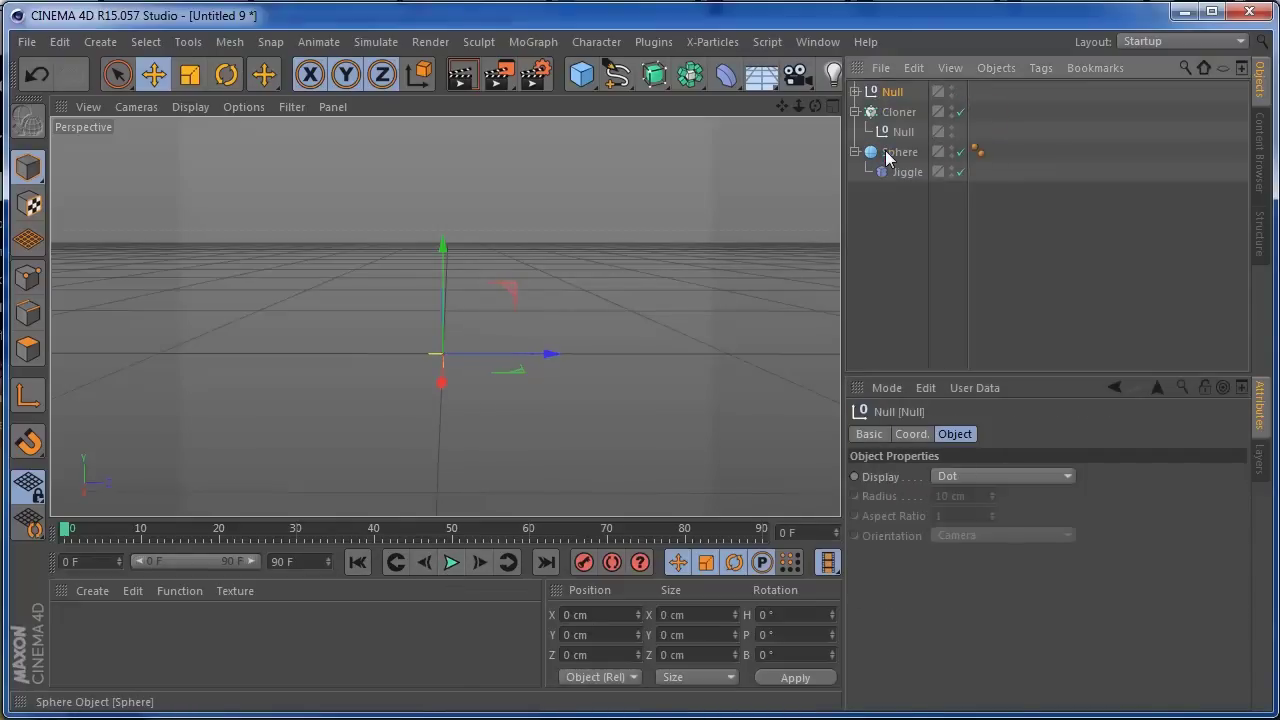
{"action": "left_click", "coordinate": [856, 91]}
{"action": "left_click", "coordinate": [1079, 169]}
{"action": "left_click", "coordinate": [452, 562]}
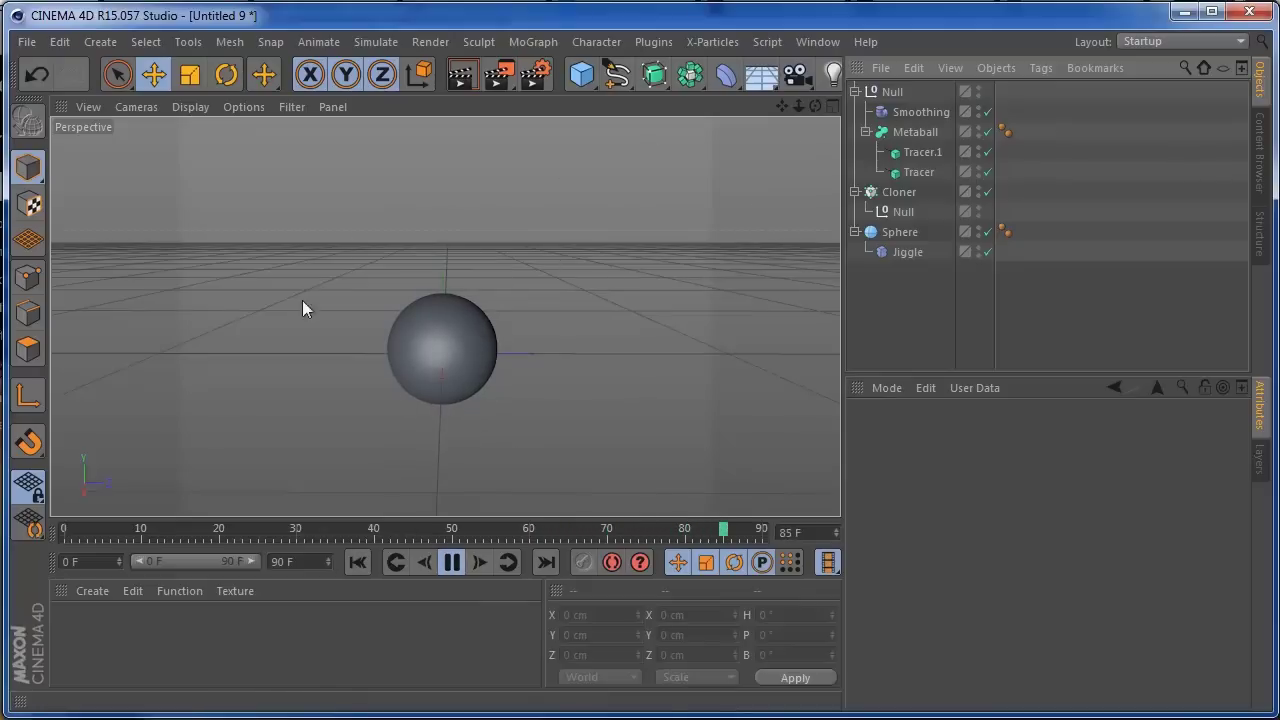
Step: Drag the Sphere's frame-40 position keyframe back to frame 20
{"action": "left_click", "coordinate": [452, 563]}
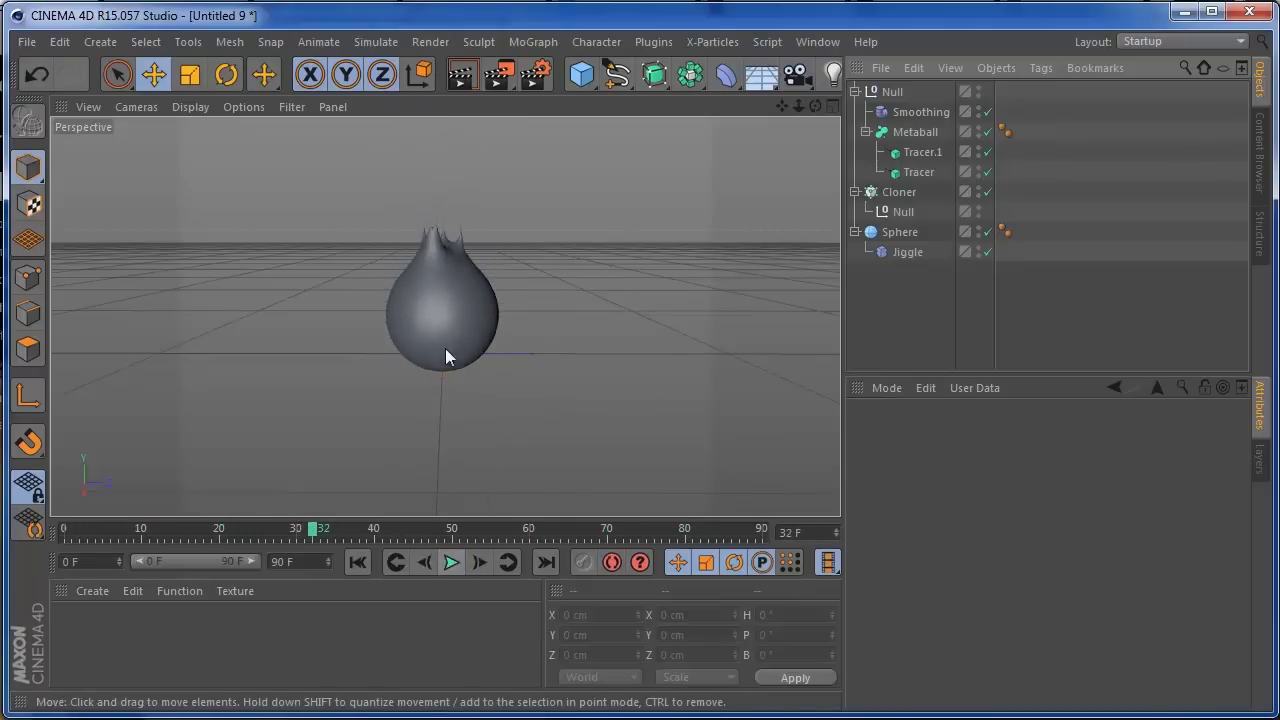
{"action": "left_click", "coordinate": [444, 300]}
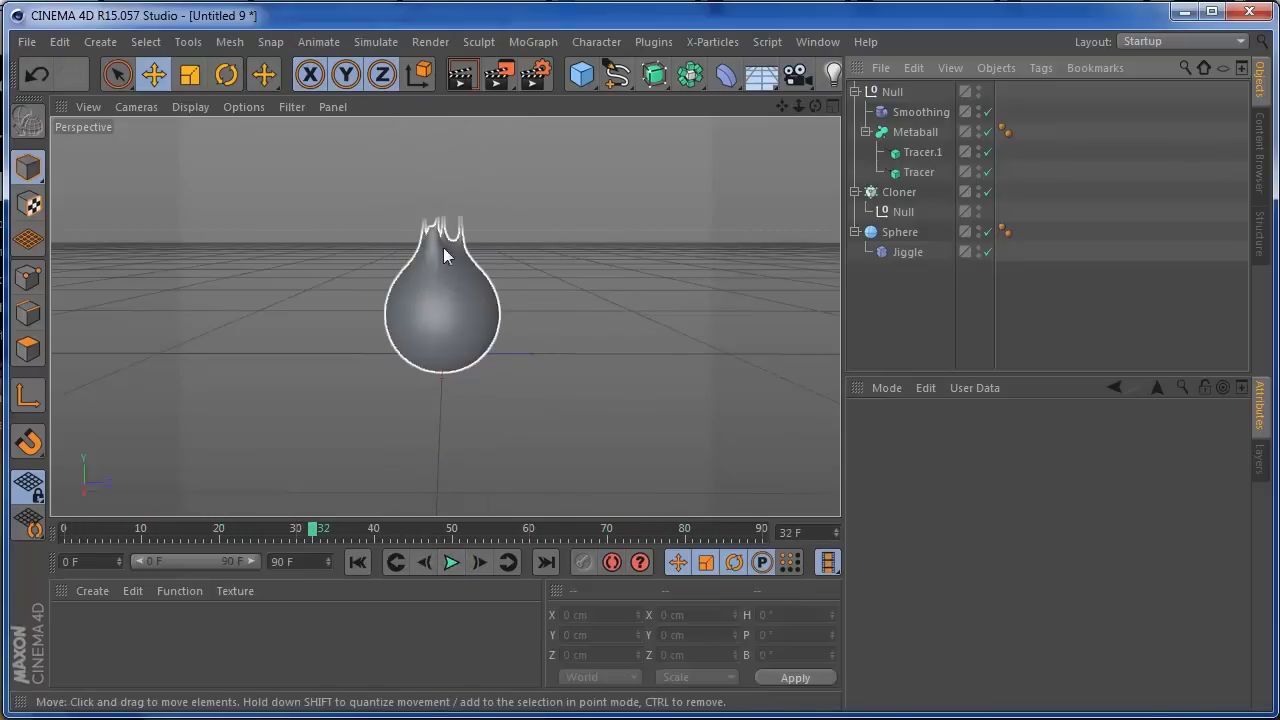
{"action": "left_click", "coordinate": [886, 240]}
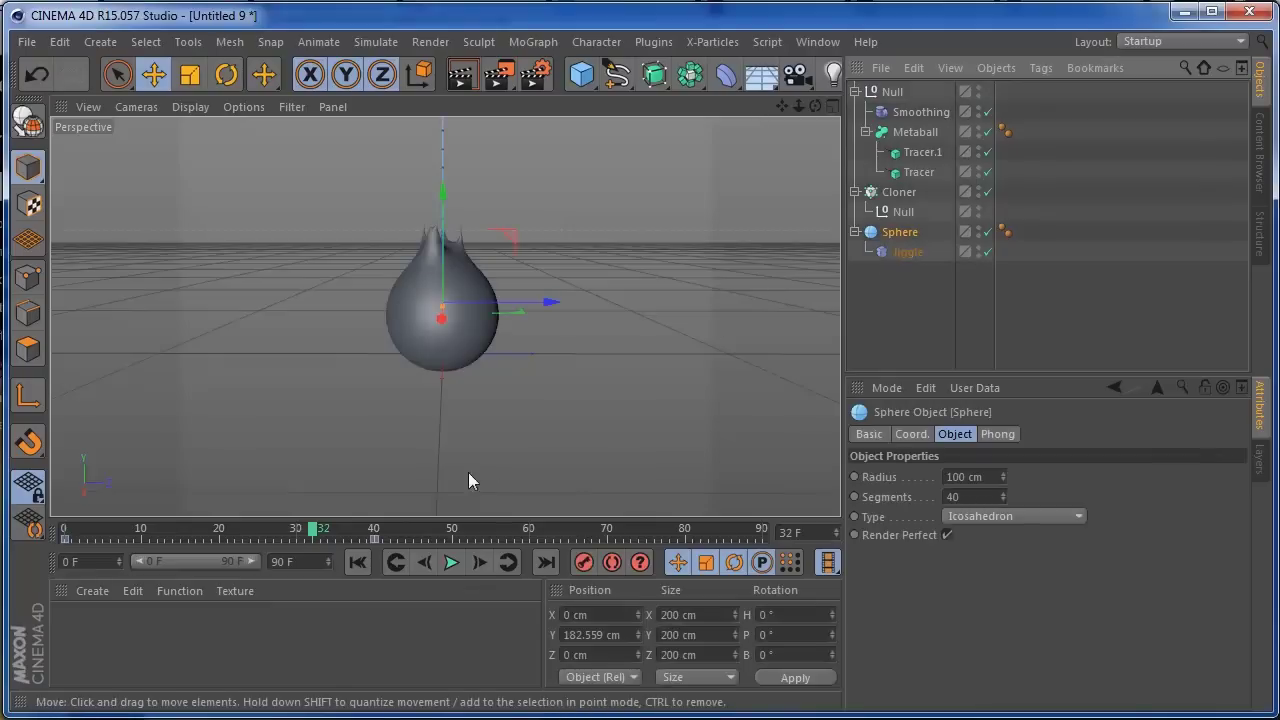
{"action": "left_click", "coordinate": [372, 540]}
{"action": "left_click_drag", "start_coordinate": [370, 543], "coordinate": [253, 543]}
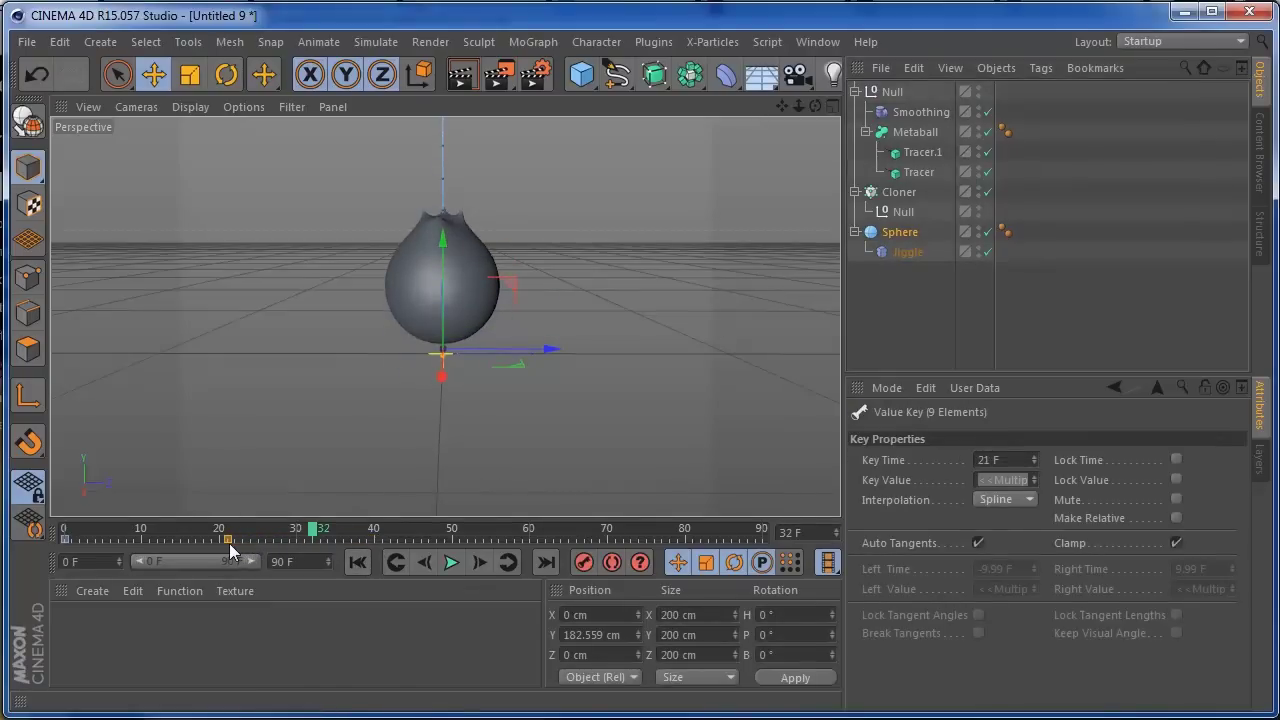
Step: Replay the animation from the start to check the quicker drop and trailing drip
{"action": "left_click", "coordinate": [356, 562]}
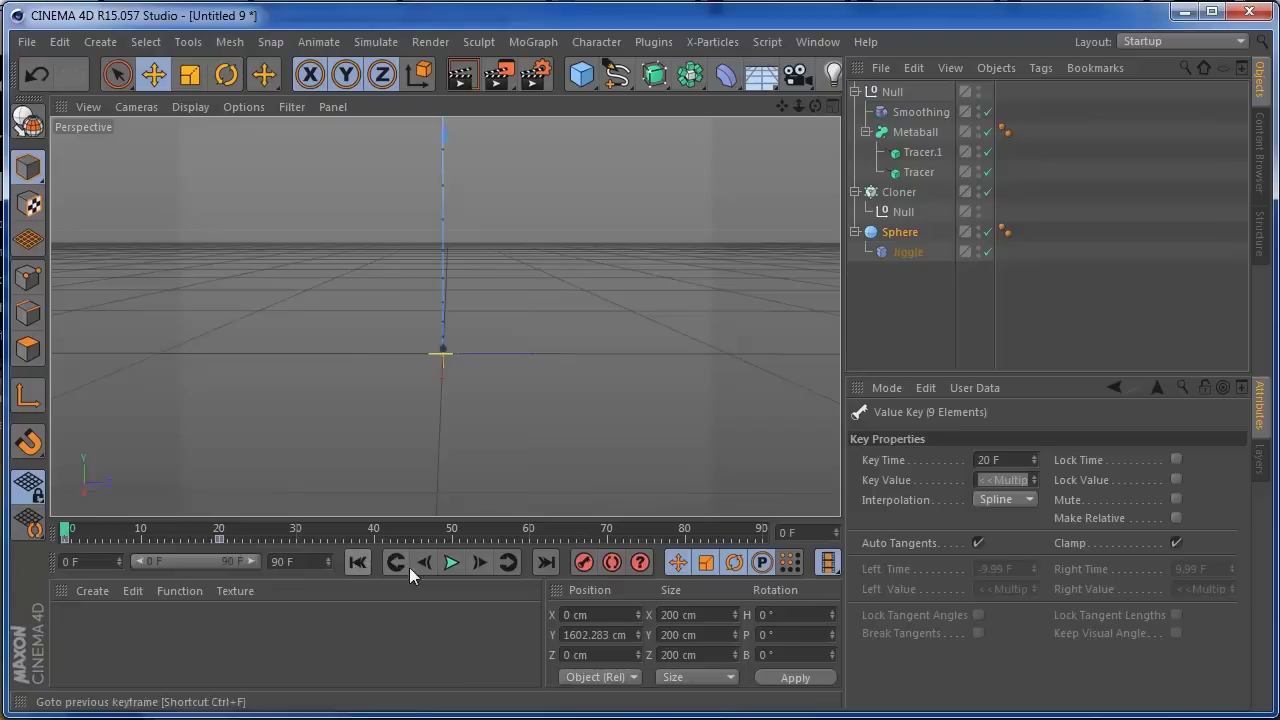
{"action": "left_click", "coordinate": [452, 562]}
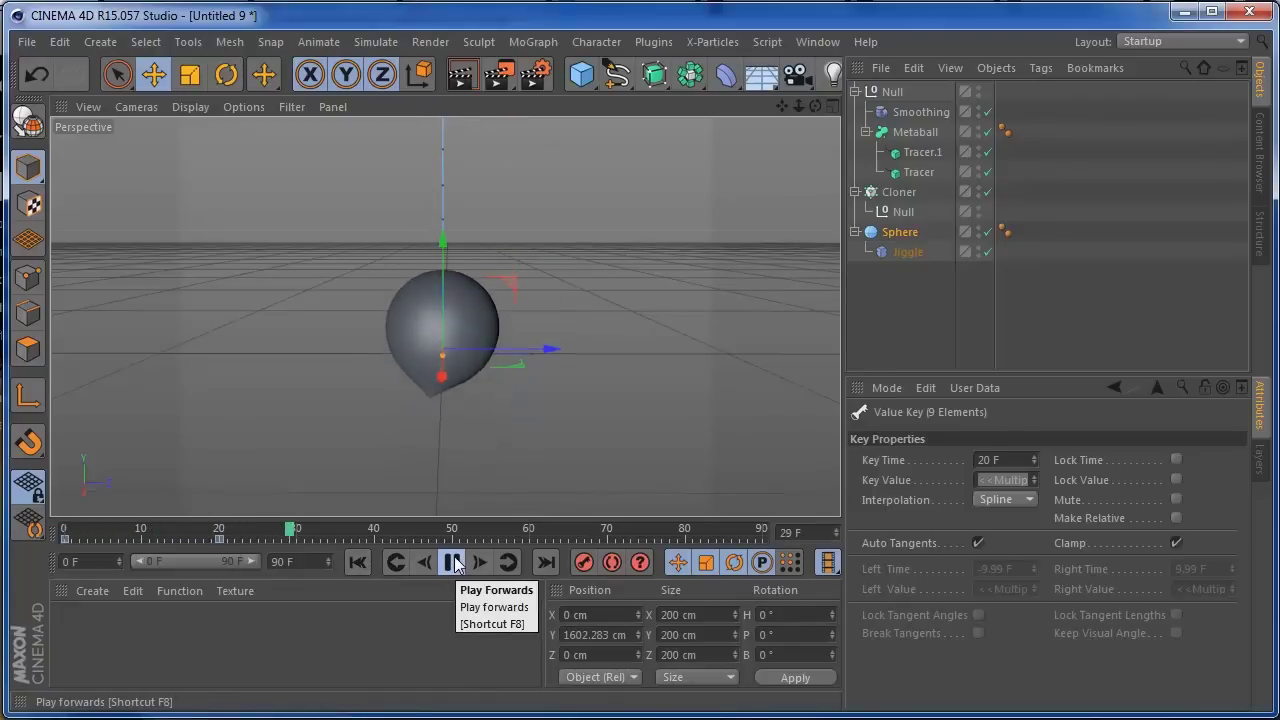
{"action": "left_click", "coordinate": [356, 562]}
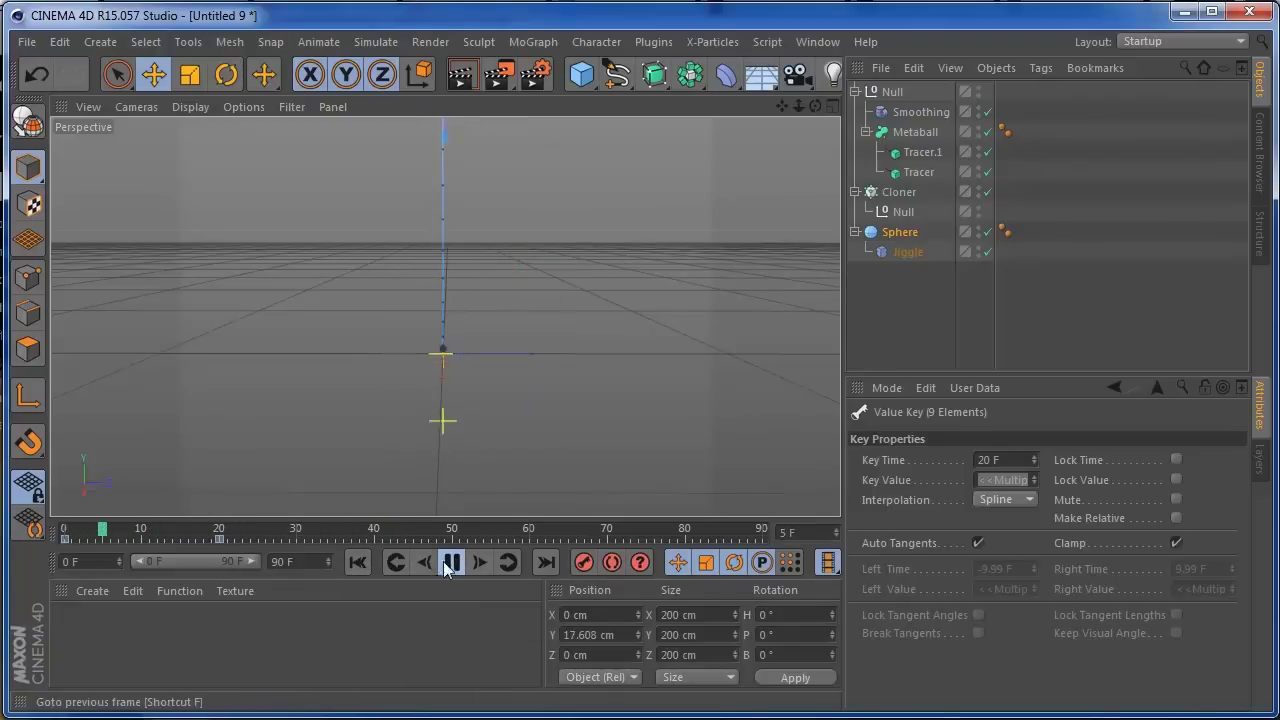
{"action": "left_click", "coordinate": [452, 562]}
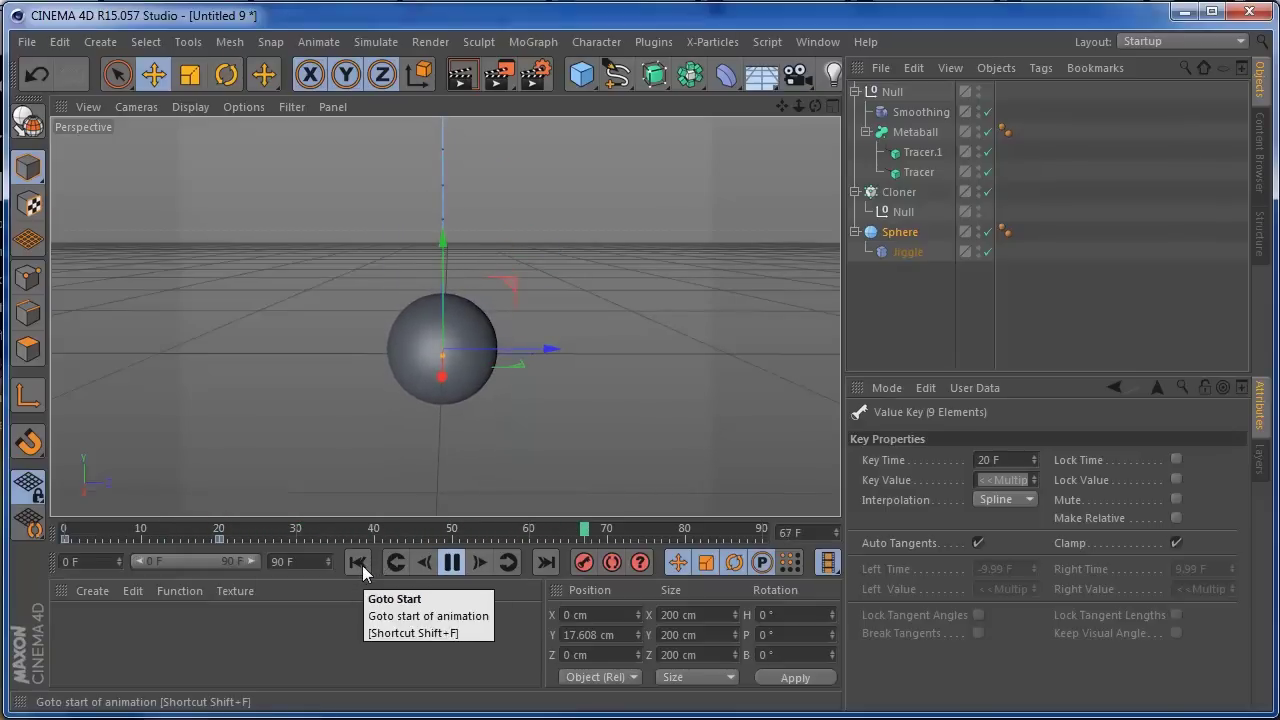
{"action": "left_click_drag", "start_coordinate": [798, 106], "coordinate": [804, 150]}
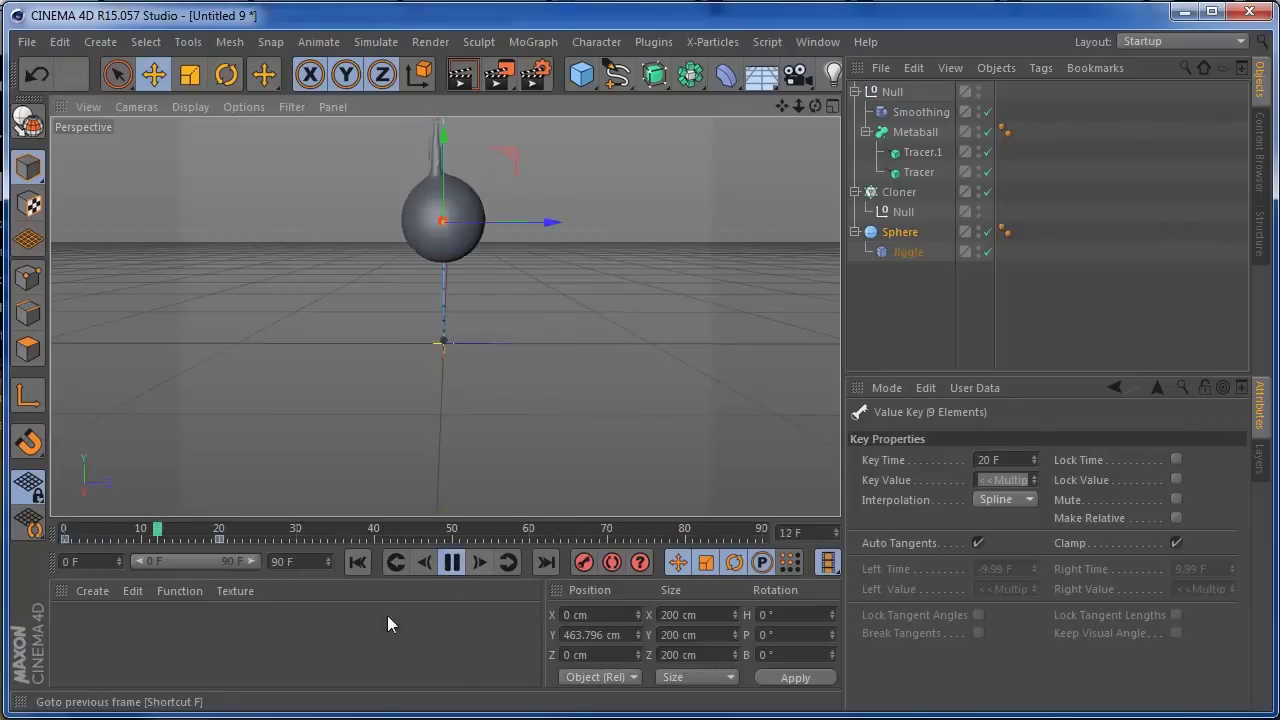
Step: Raise the Cloner count to 17 and preview the stretched blob from the start
{"action": "left_click", "coordinate": [452, 563]}
{"action": "left_click", "coordinate": [897, 192]}
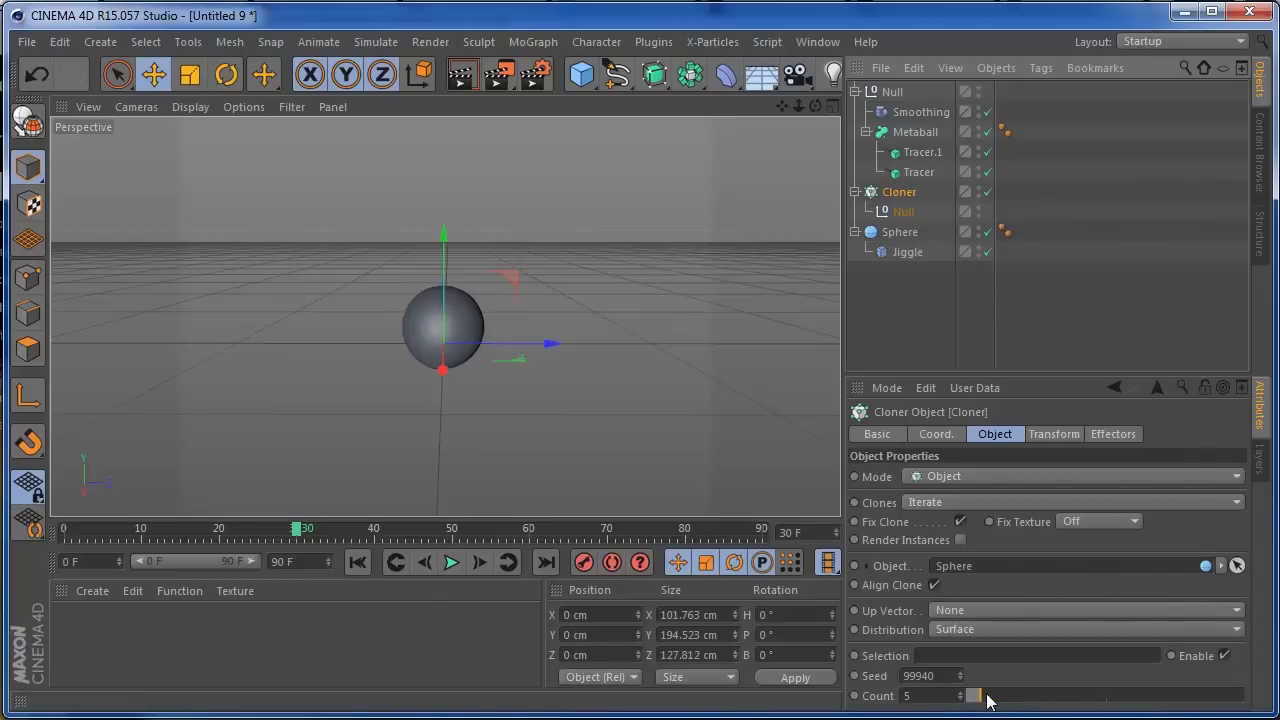
{"action": "left_click_drag", "start_coordinate": [986, 701], "coordinate": [999, 701]}
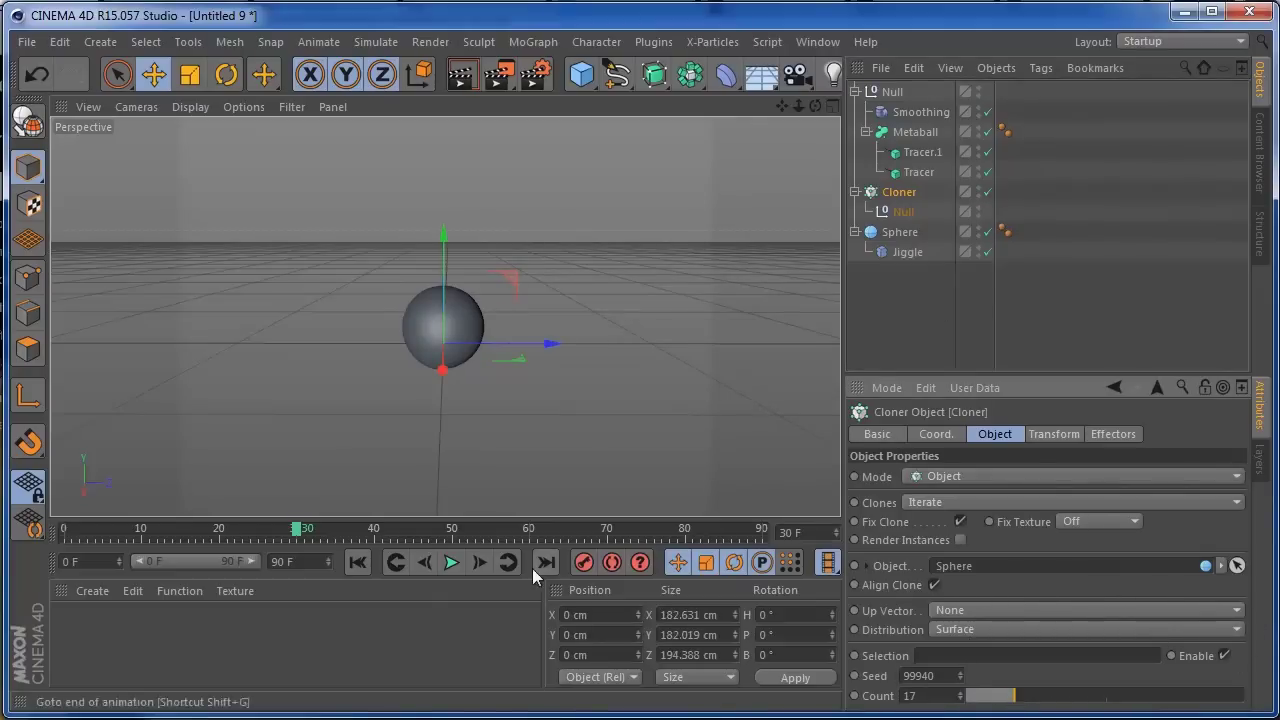
{"action": "left_click", "coordinate": [357, 562]}
{"action": "left_click", "coordinate": [451, 563]}
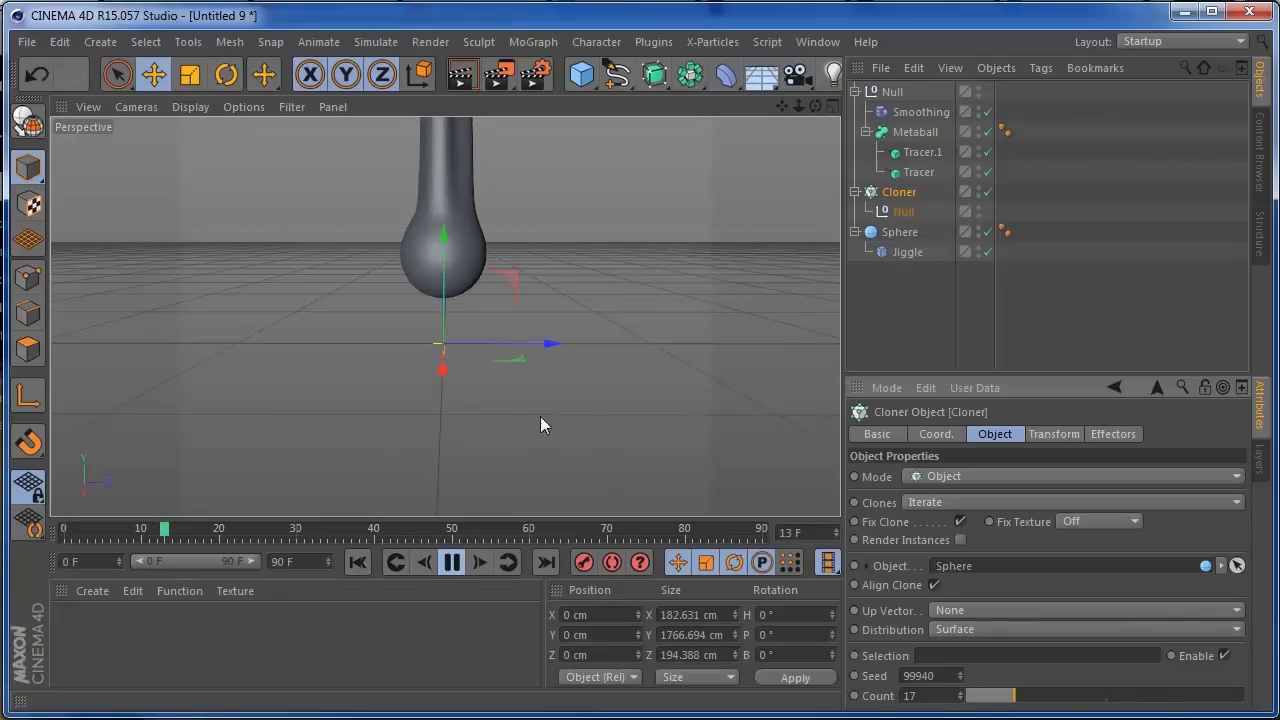
{"action": "left_click", "coordinate": [451, 562]}
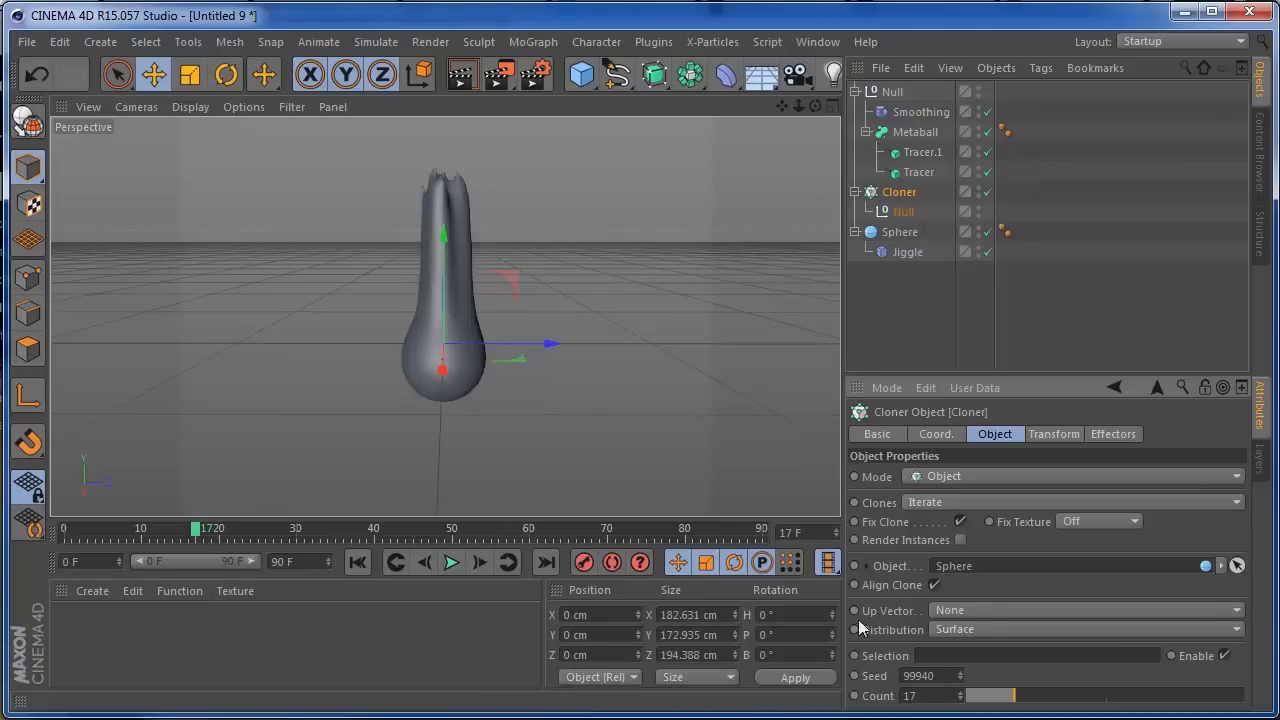
Step: Lower the Cloner count to 7 and replay the animation from frame 0
{"action": "left_click_drag", "start_coordinate": [963, 697], "coordinate": [976, 703]}
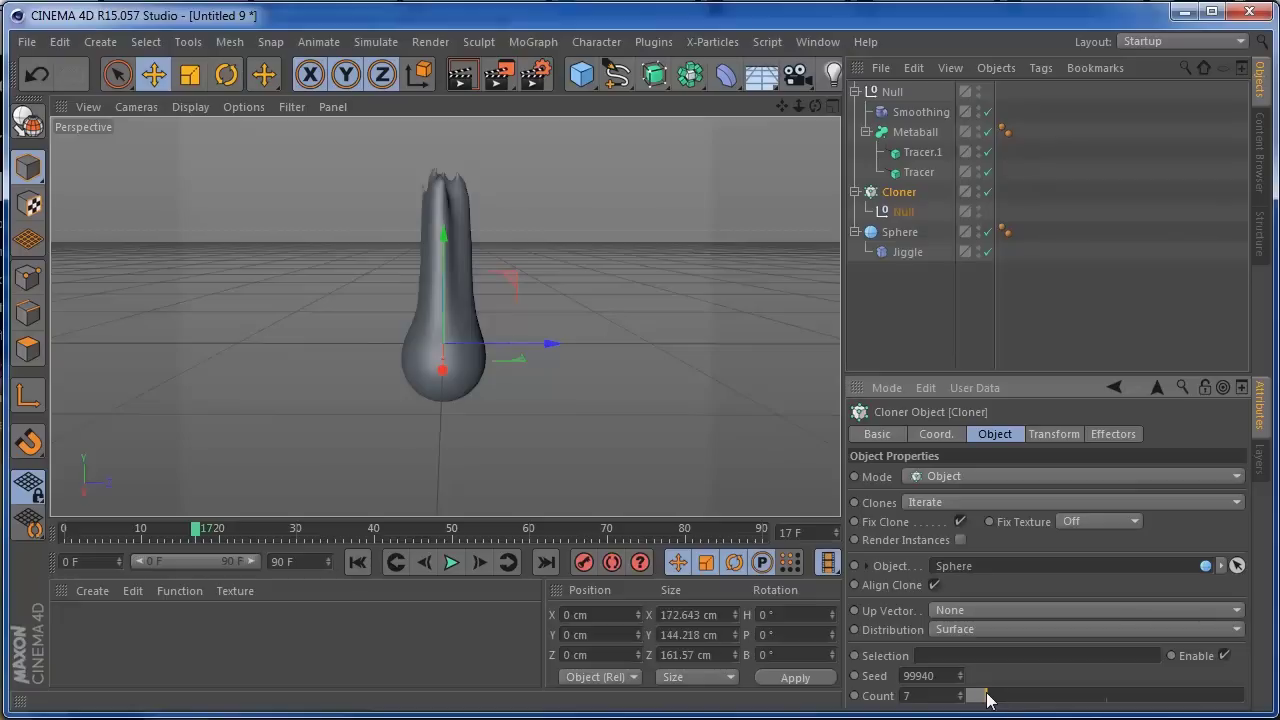
{"action": "left_click", "coordinate": [357, 562]}
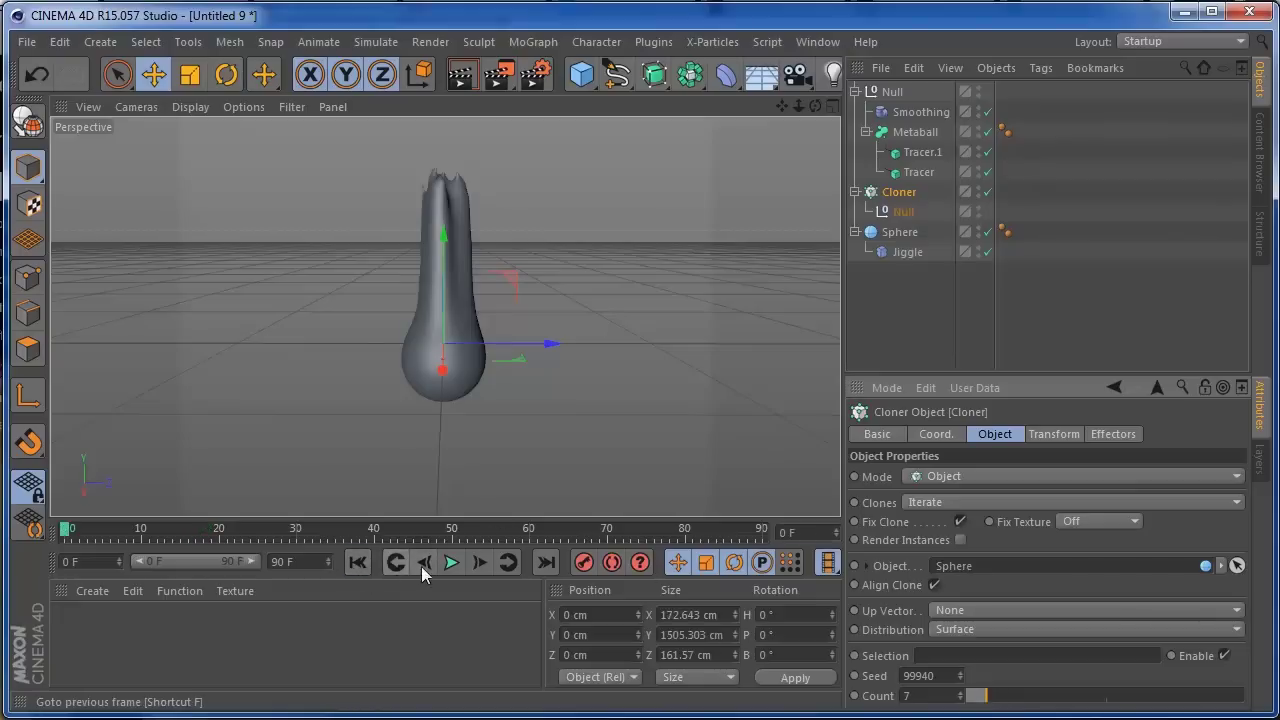
{"action": "left_click", "coordinate": [450, 562]}
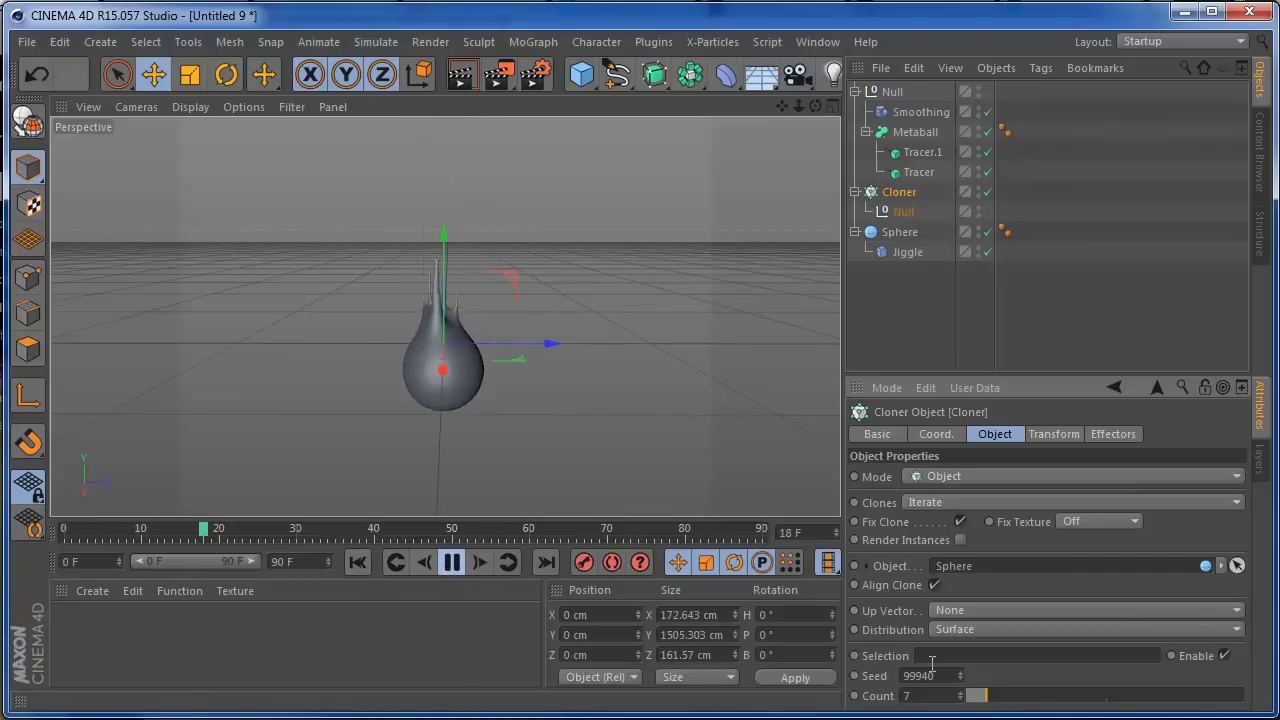
{"action": "left_click", "coordinate": [451, 562]}
Step: Set the Metaball's Render Subdivision to 8 cm and Editor Subdivision to 10 cm, then preview
{"action": "left_click", "coordinate": [921, 173]}
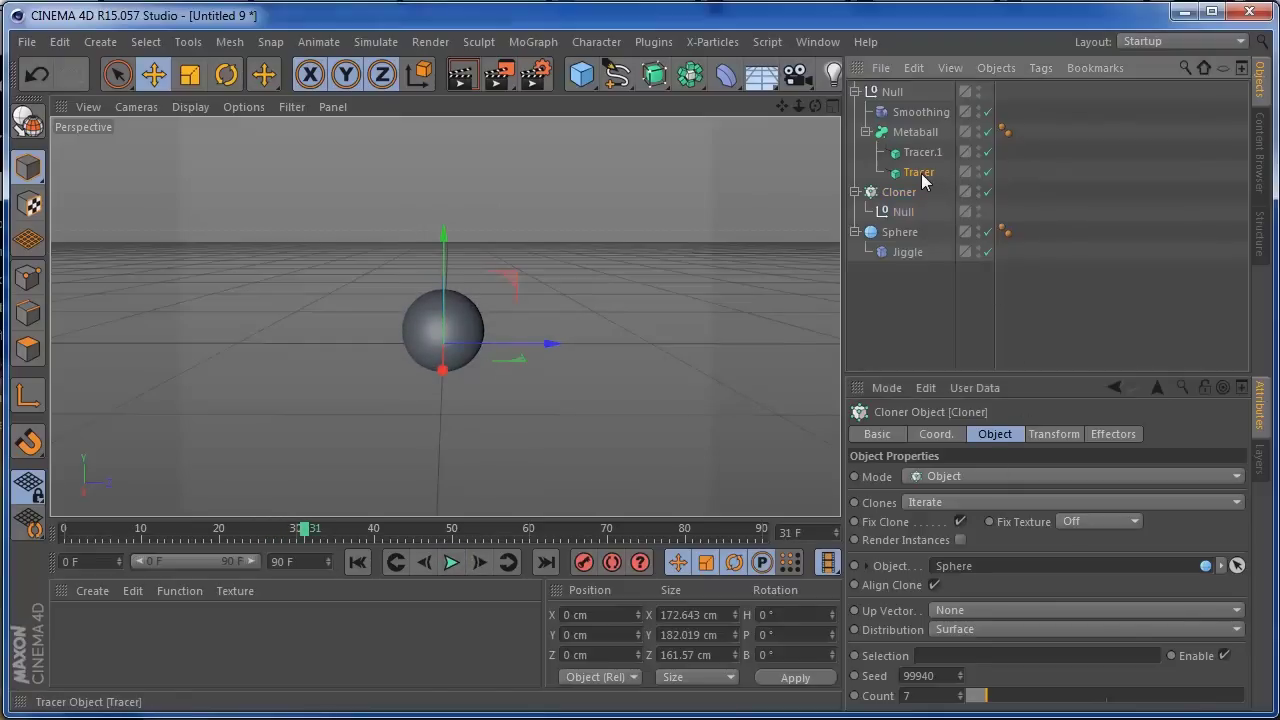
{"action": "scroll", "coordinate": [1245, 553], "scroll_direction": "down", "scroll_amount": 3}
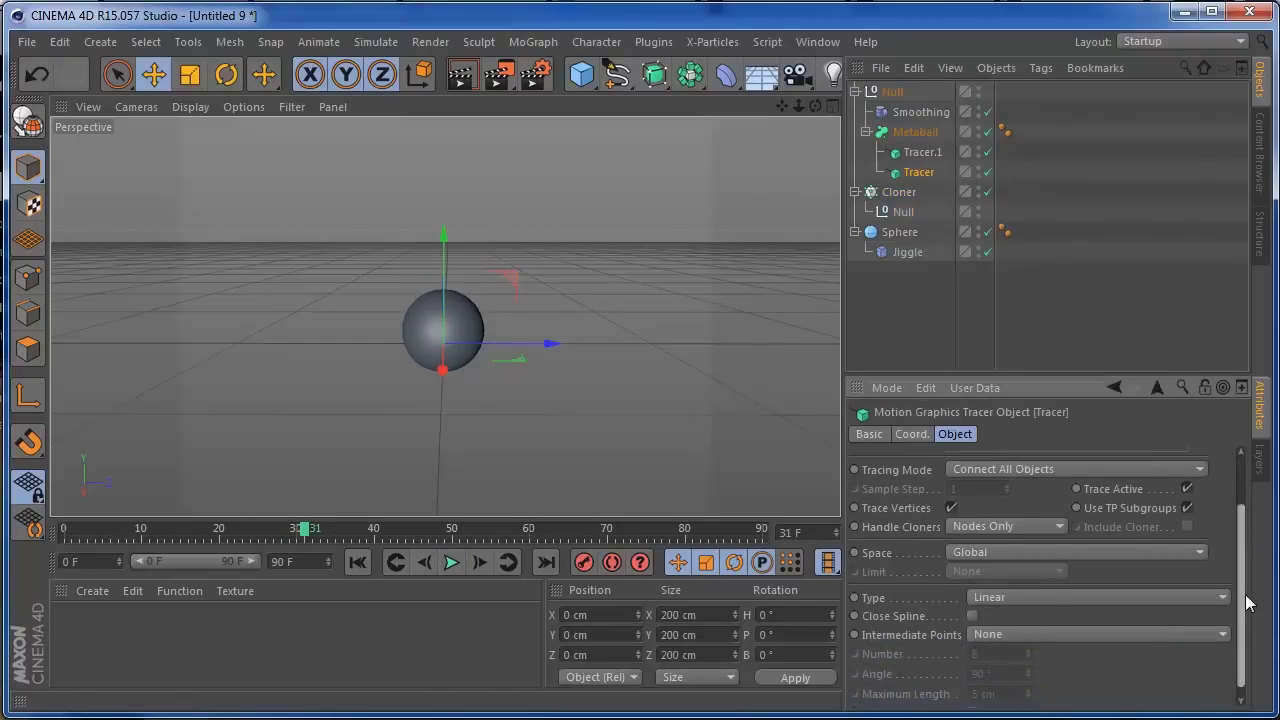
{"action": "left_click", "coordinate": [914, 133]}
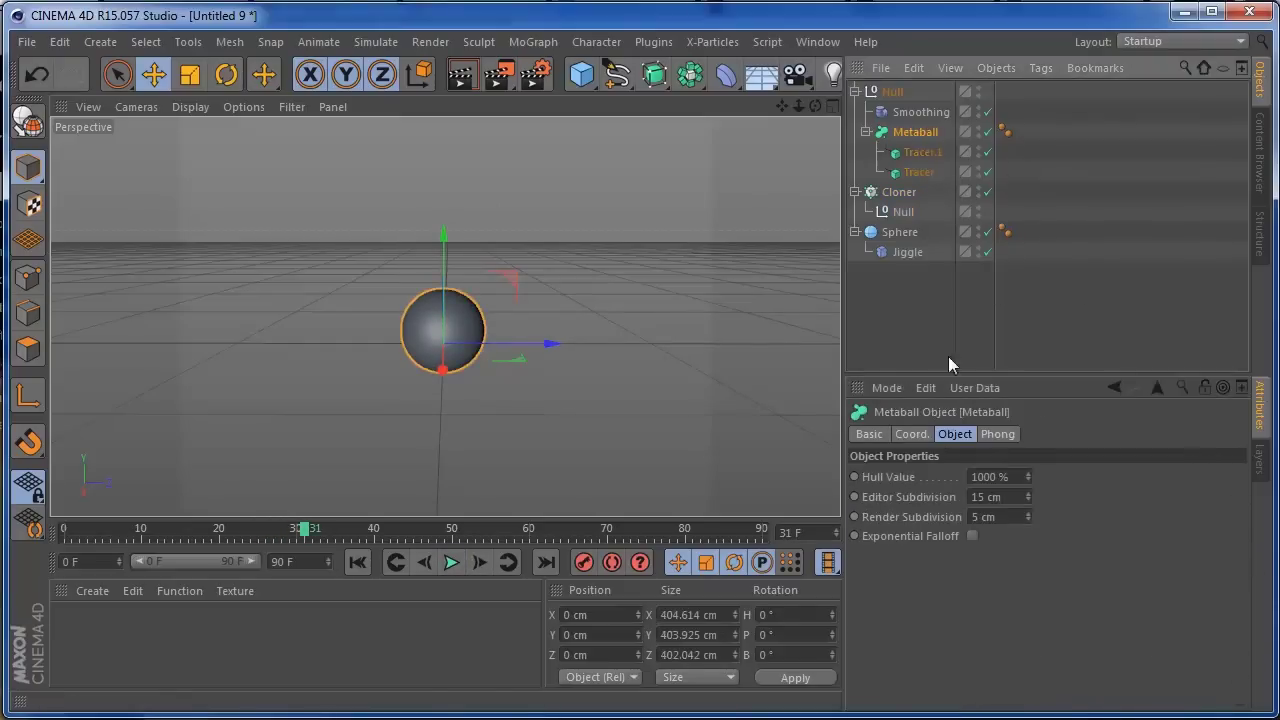
{"action": "left_click_drag", "start_coordinate": [1028, 516], "coordinate": [1028, 513]}
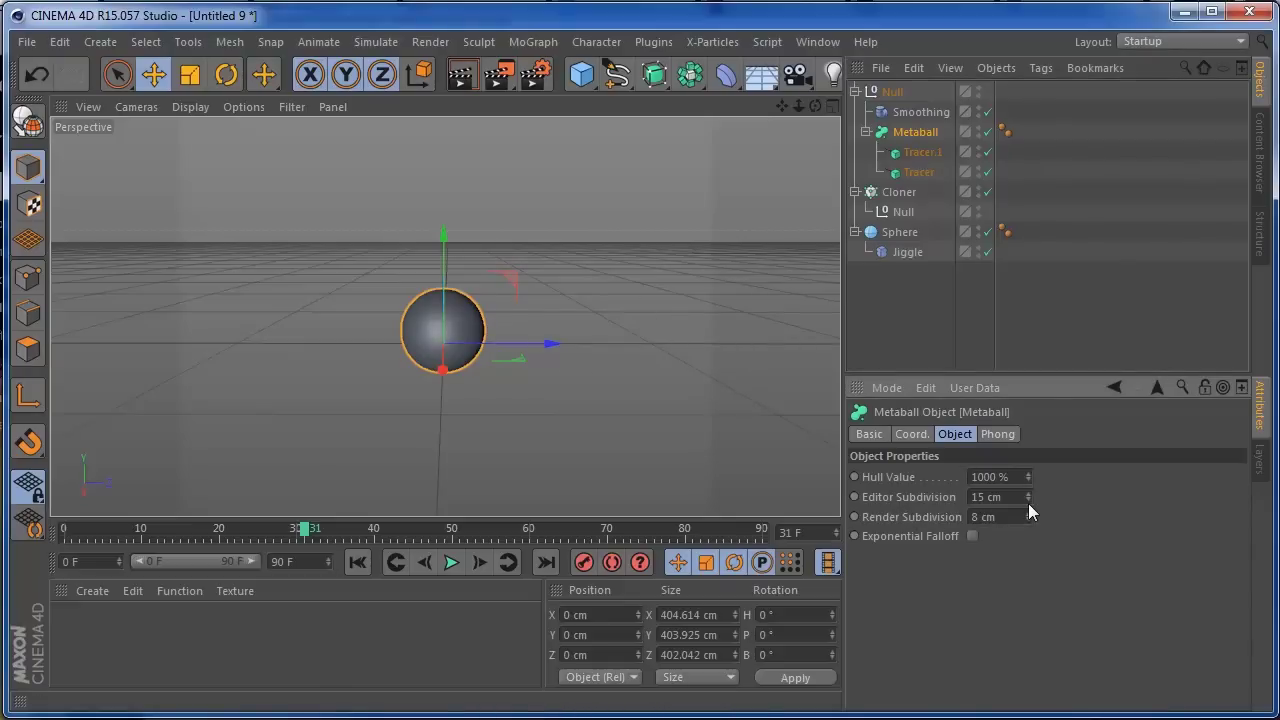
{"action": "left_click_drag", "start_coordinate": [1028, 503], "coordinate": [1027, 502]}
{"action": "left_click", "coordinate": [358, 563]}
{"action": "left_click", "coordinate": [452, 563]}
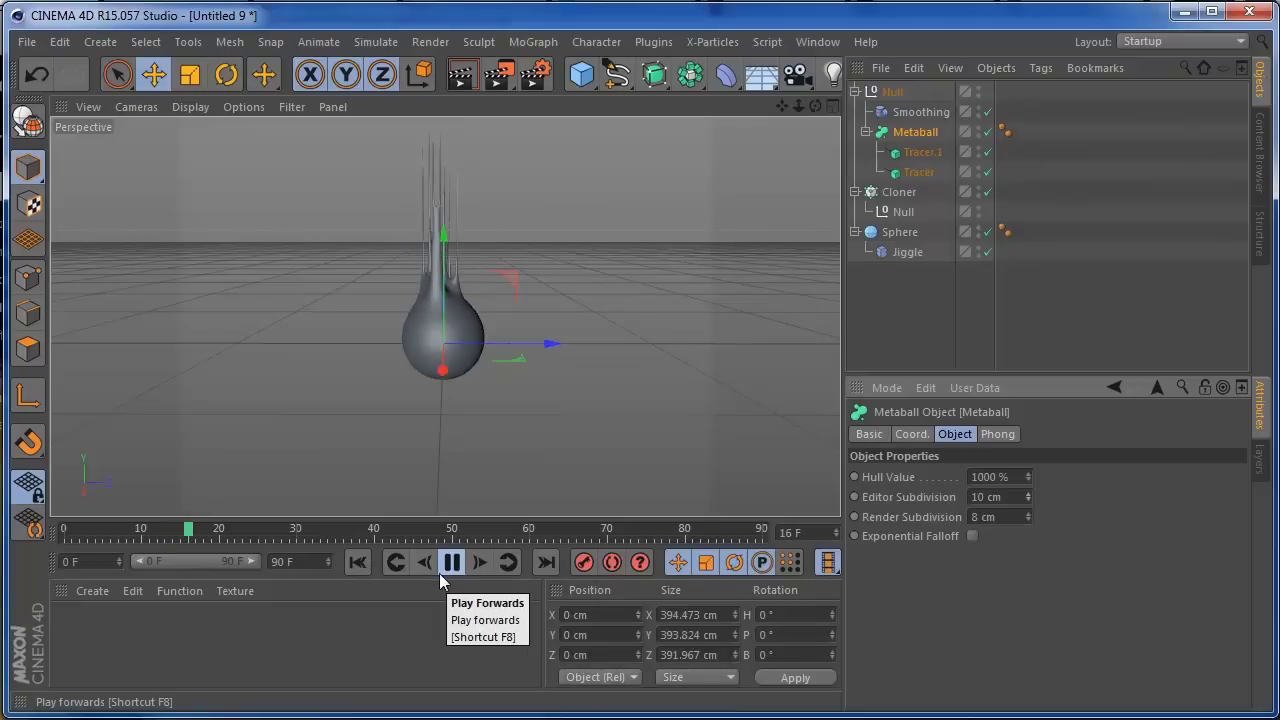
{"action": "left_click", "coordinate": [453, 563]}
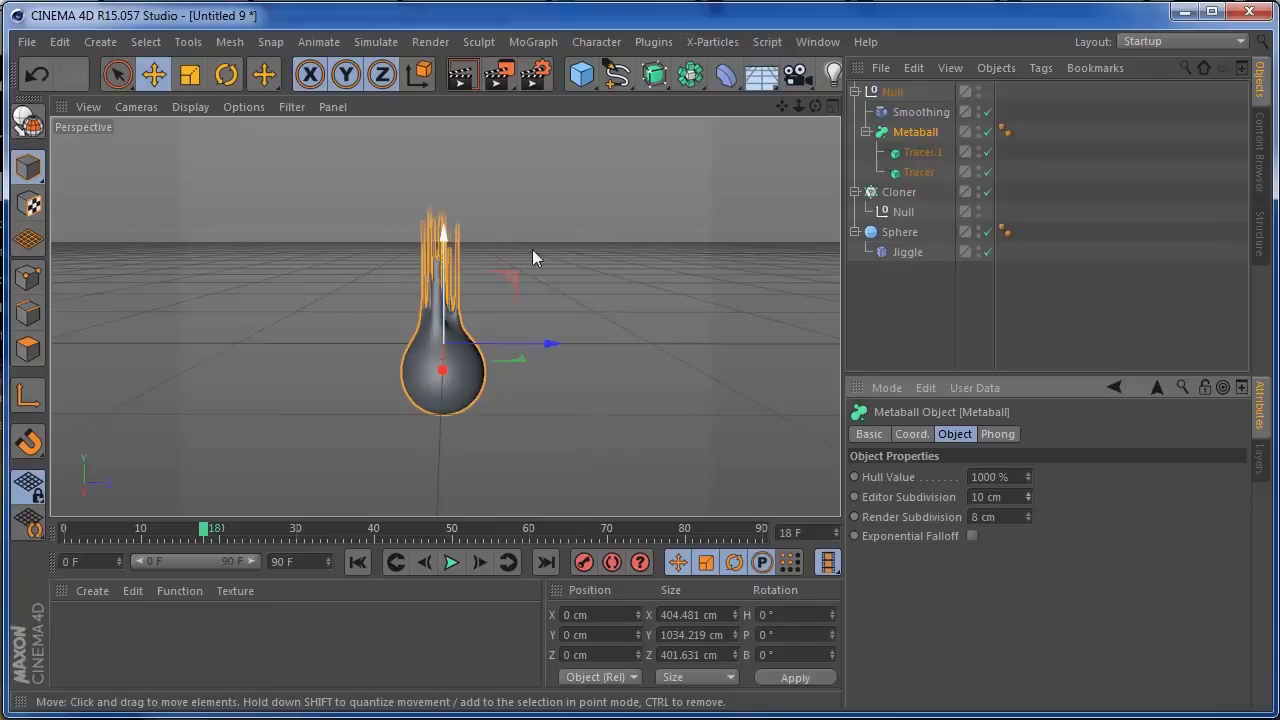
Step: Raise Editor Subdivision to 16 cm, replay the animation and rewind to the first frame
{"action": "left_click_drag", "start_coordinate": [1027, 496], "coordinate": [1028, 489]}
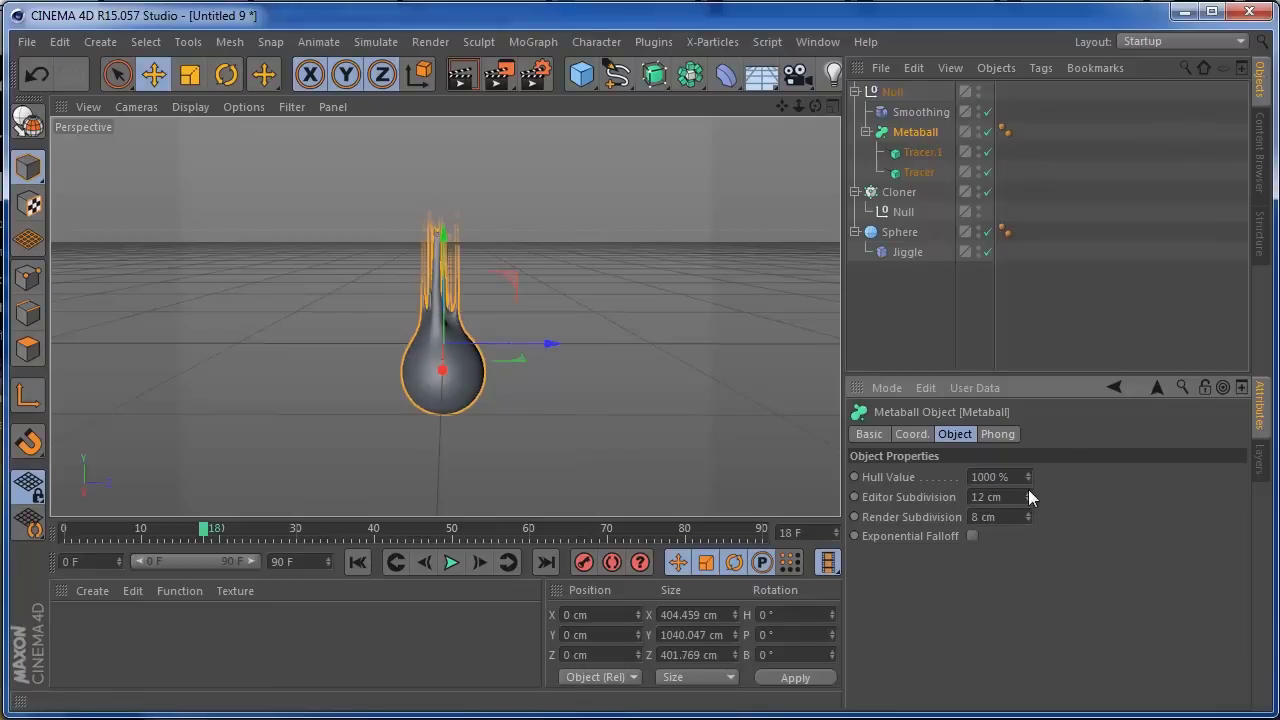
{"action": "left_click", "coordinate": [1028, 493]}
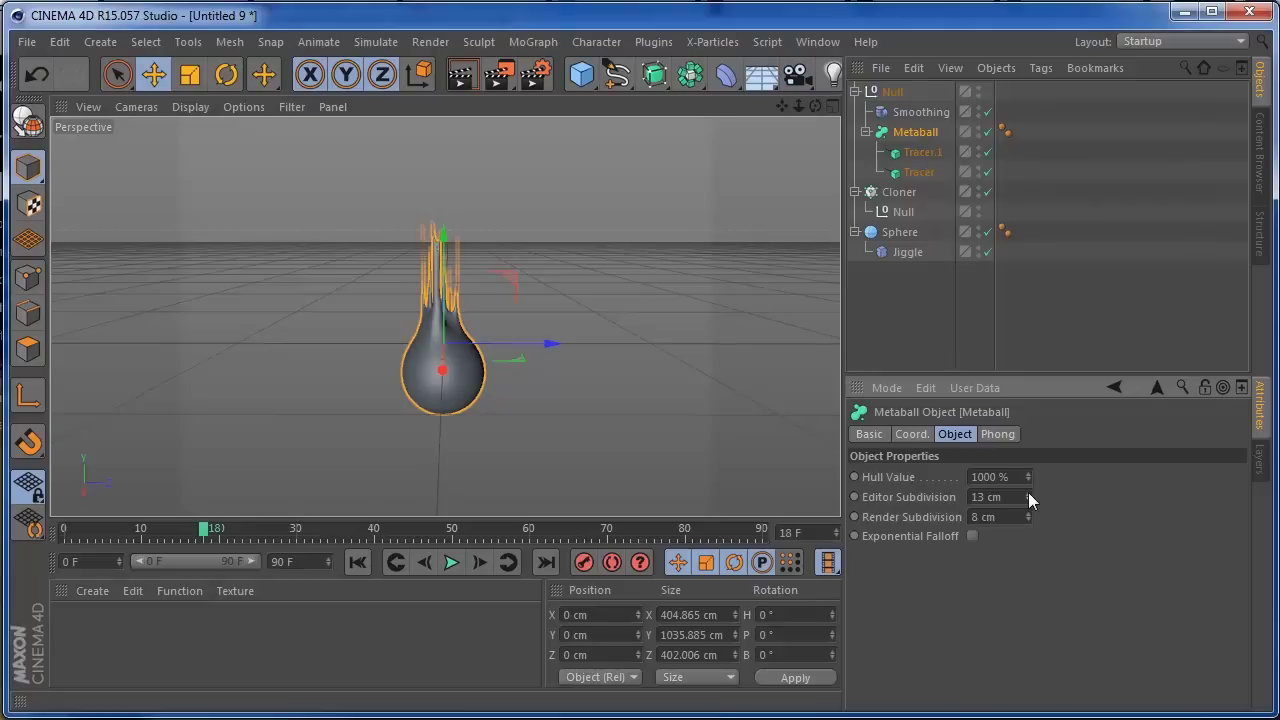
{"action": "left_click", "coordinate": [1028, 492]}
{"action": "left_click", "coordinate": [1028, 492]}
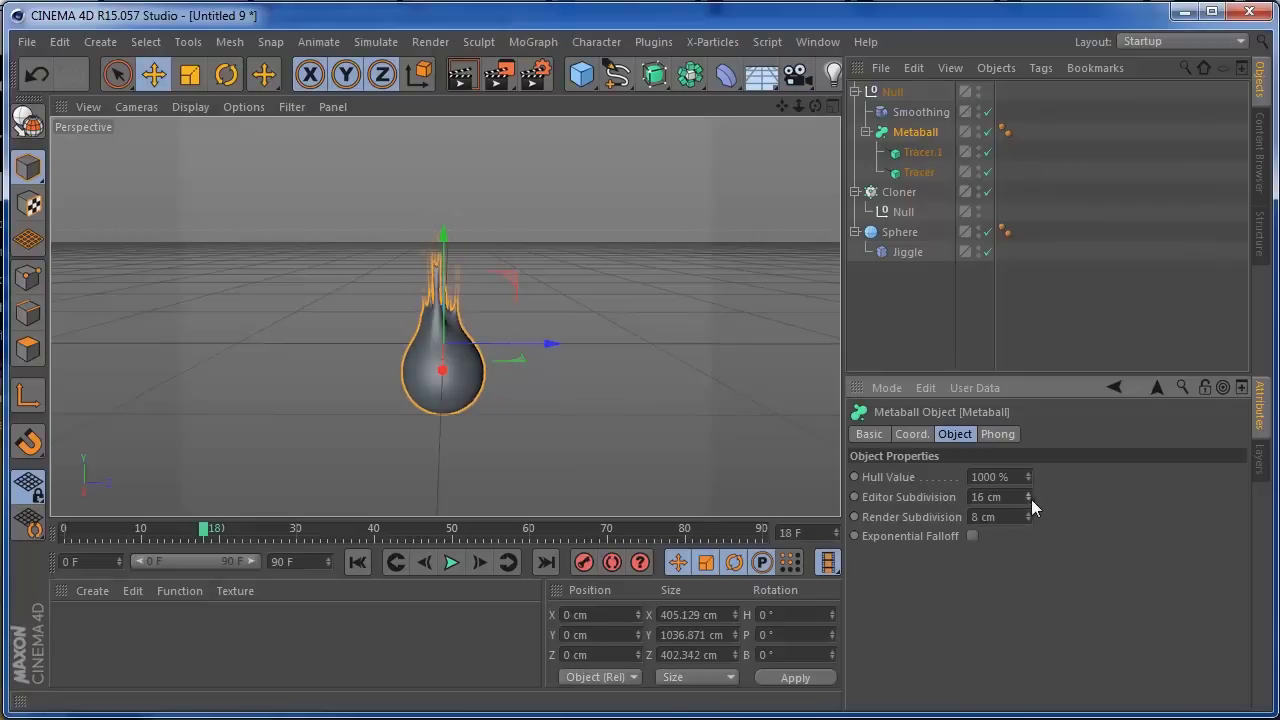
{"action": "left_click", "coordinate": [357, 562]}
{"action": "left_click", "coordinate": [451, 562]}
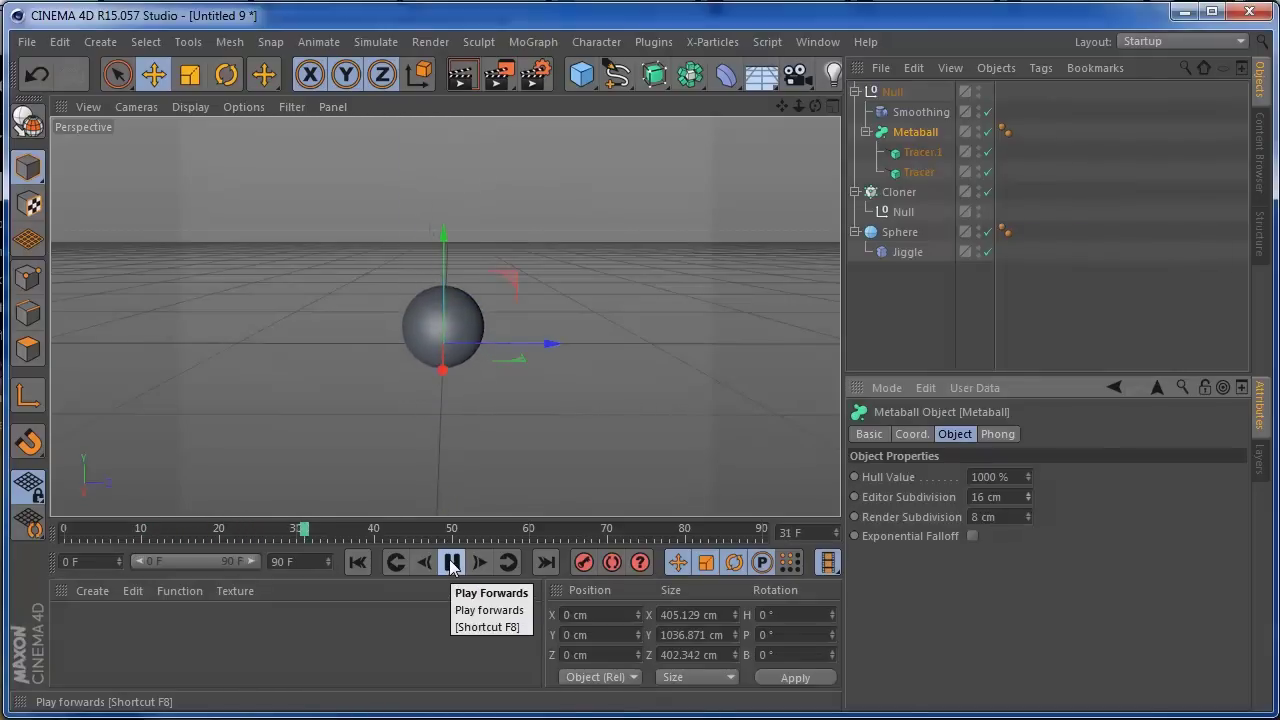
{"action": "left_click", "coordinate": [451, 562]}
{"action": "left_click", "coordinate": [357, 562]}
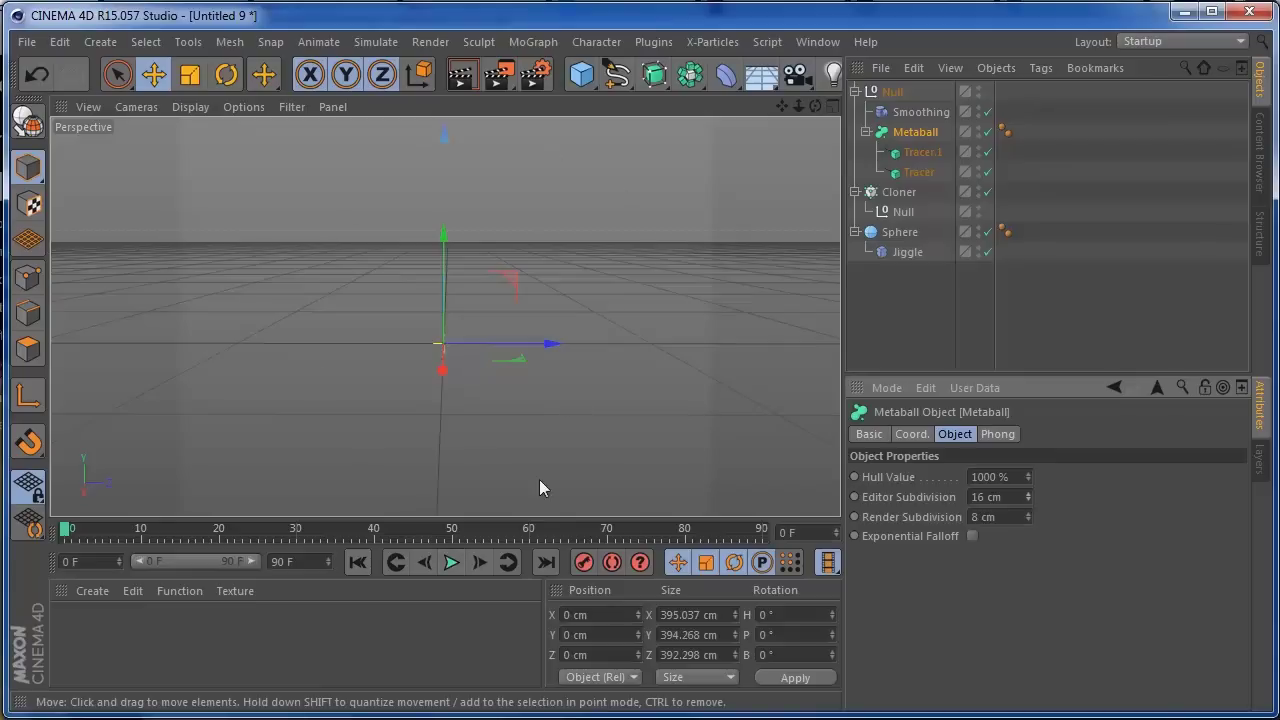
Step: Create a Circle spline with its Plane set to ZY and Radius 500 cm
{"action": "left_click", "coordinate": [622, 88]}
{"action": "left_click", "coordinate": [789, 176]}
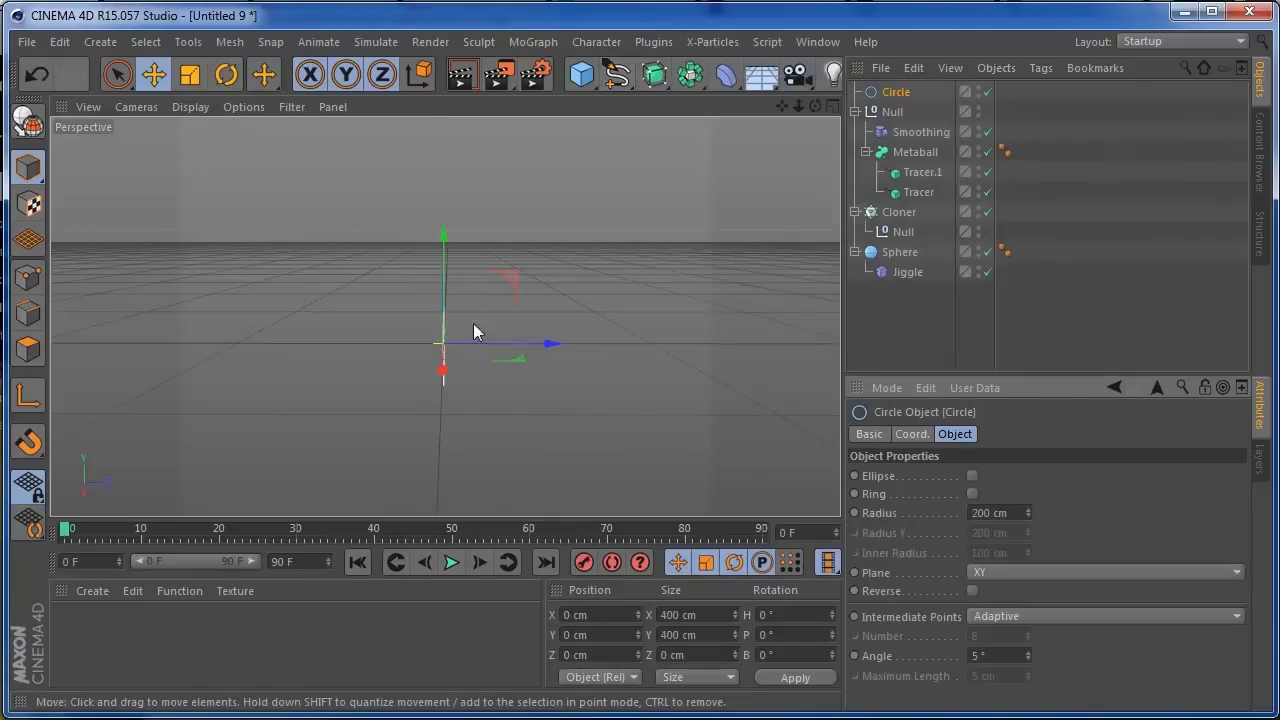
{"action": "left_click", "coordinate": [1060, 573]}
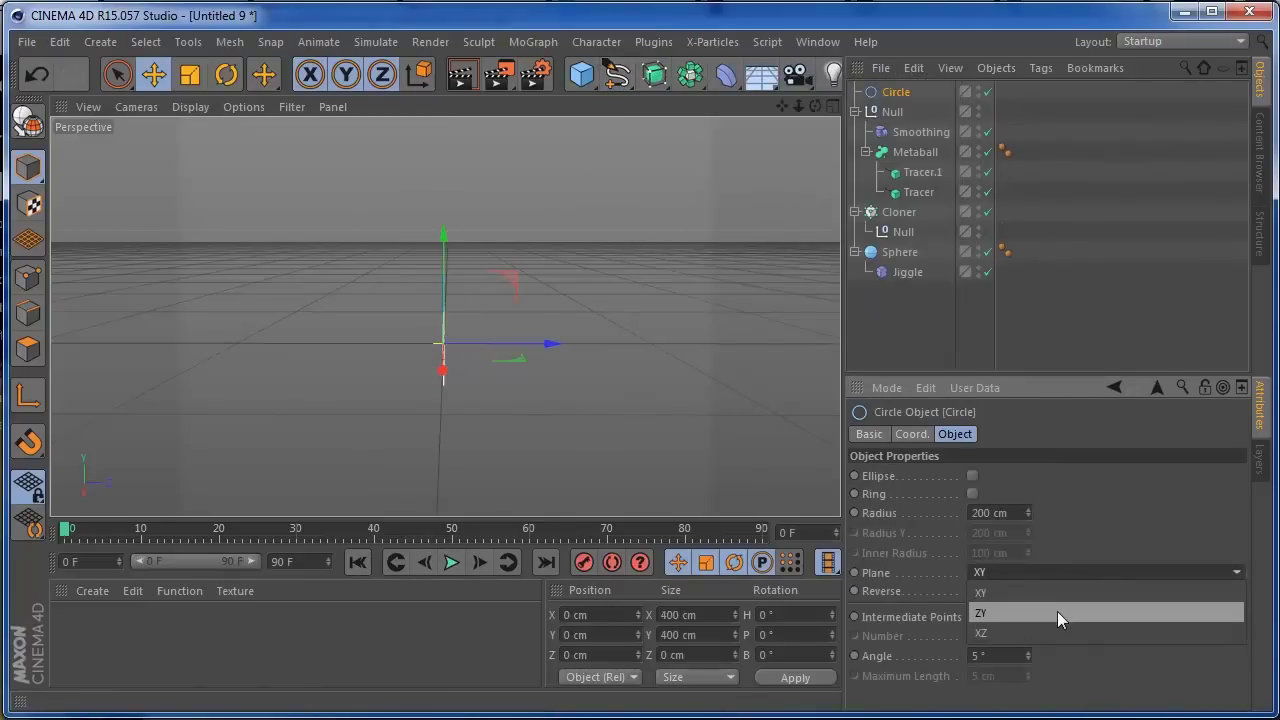
{"action": "left_click", "coordinate": [1056, 610]}
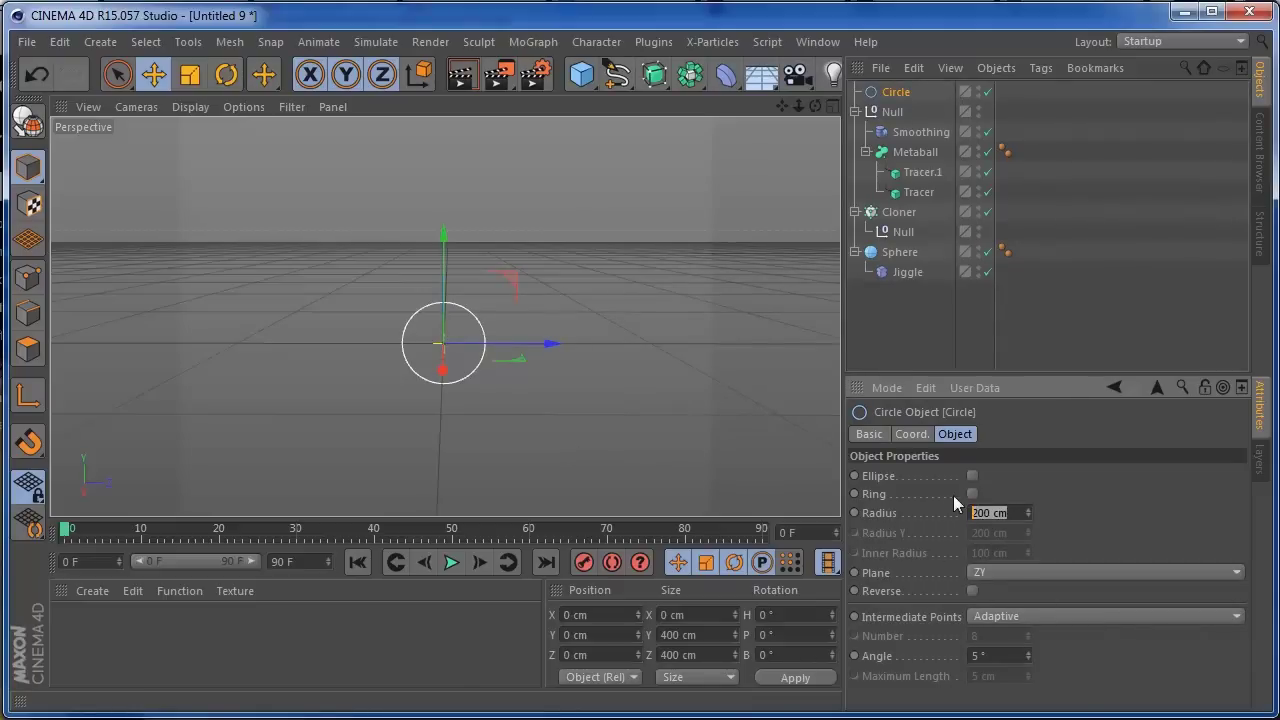
{"action": "type", "text": "500"}
{"action": "key", "text": "Return"}
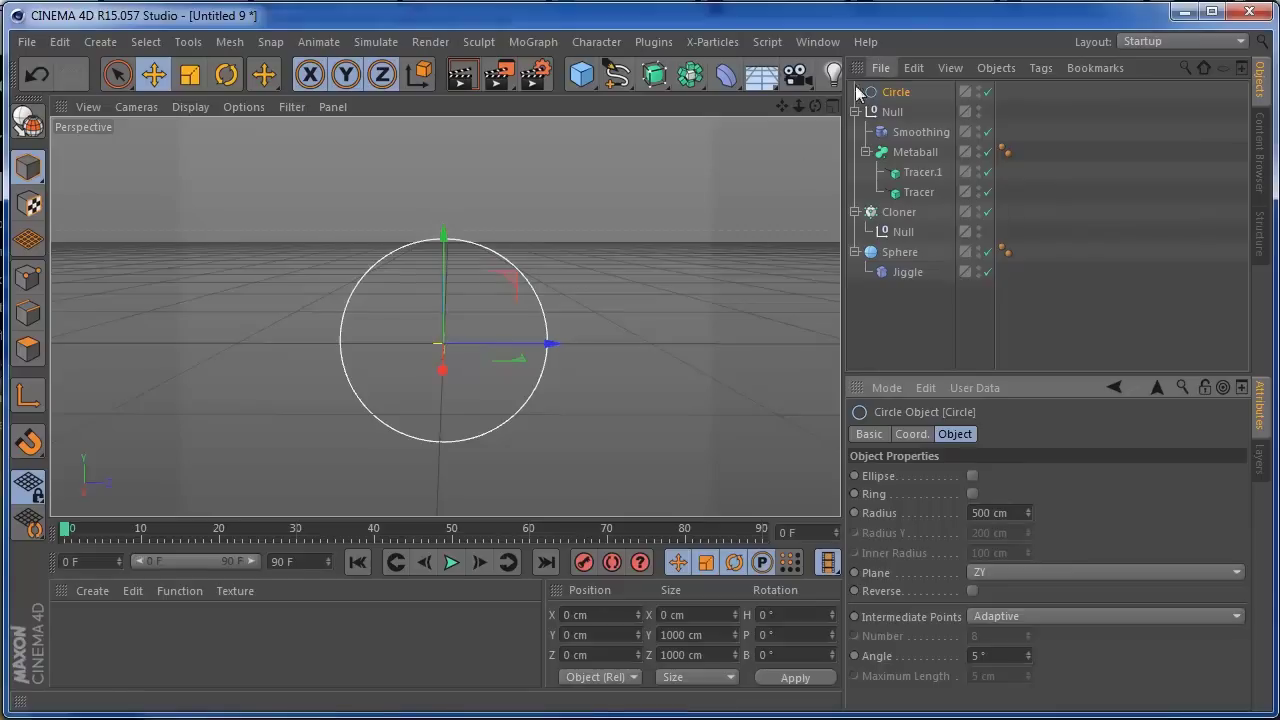
Step: Add Sphere.1 with 30 segments and Icosahedron type, plus a Jiggle deformer under it
{"action": "left_click_drag", "start_coordinate": [780, 105], "coordinate": [793, 98]}
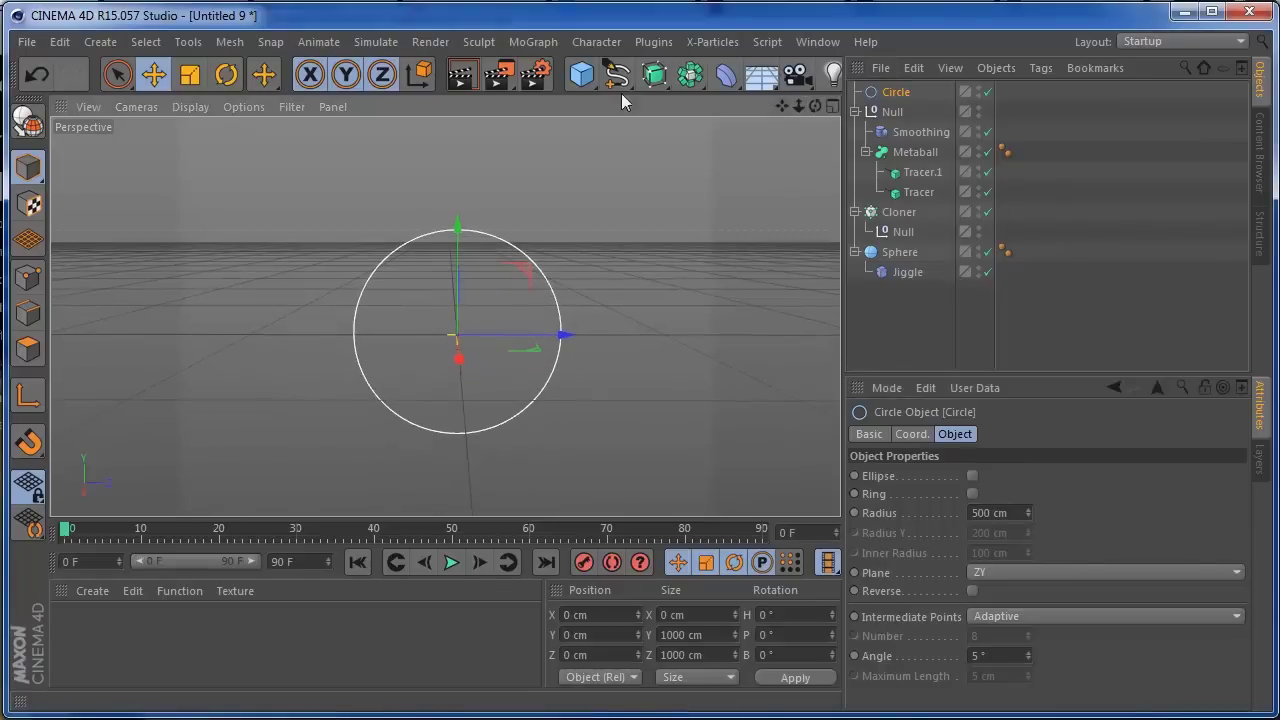
{"action": "left_click", "coordinate": [579, 80]}
{"action": "left_click", "coordinate": [990, 139]}
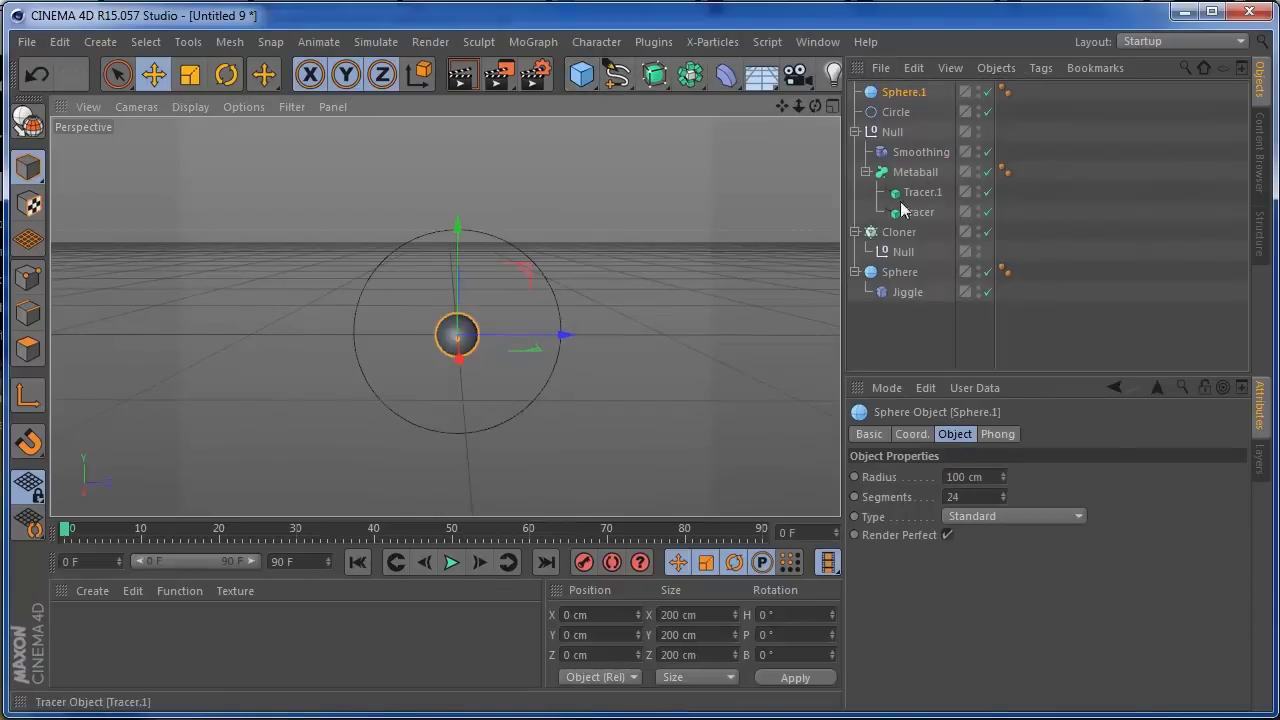
{"action": "left_click", "coordinate": [908, 94]}
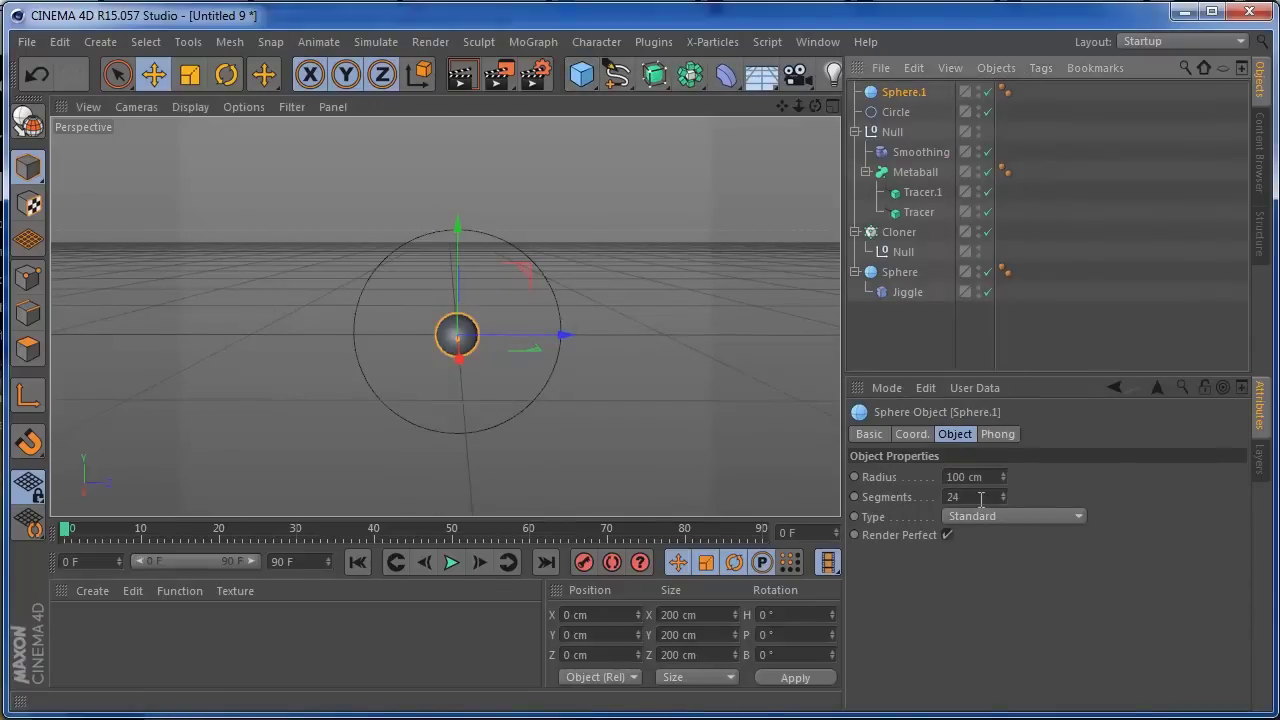
{"action": "left_click_drag", "start_coordinate": [1002, 495], "coordinate": [1002, 488]}
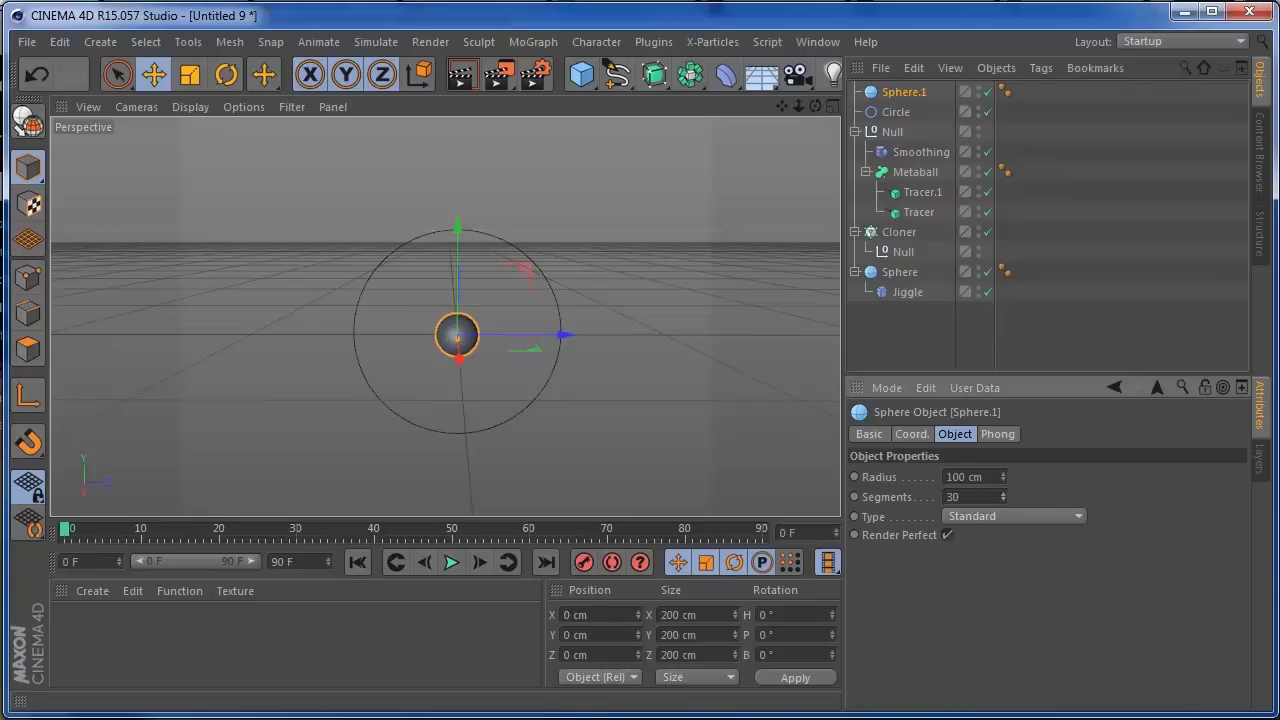
{"action": "left_click", "coordinate": [1005, 515]}
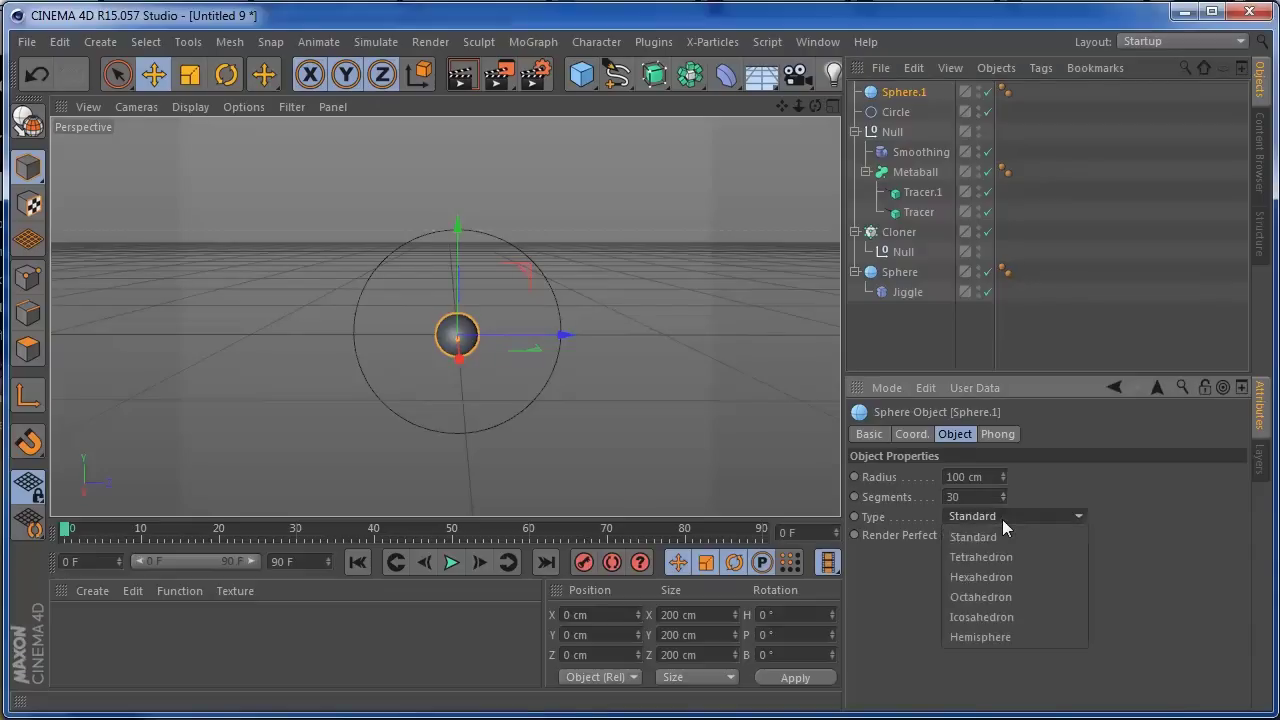
{"action": "left_click", "coordinate": [991, 618]}
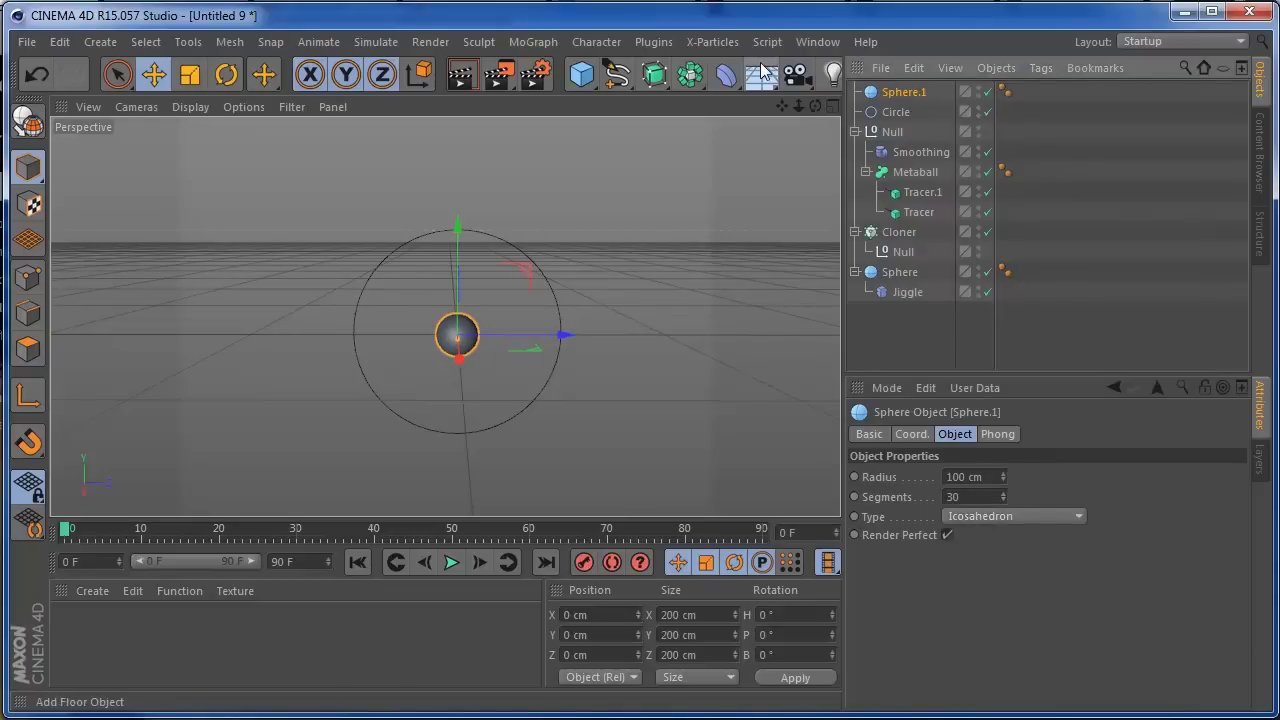
{"action": "left_click", "coordinate": [727, 77]}
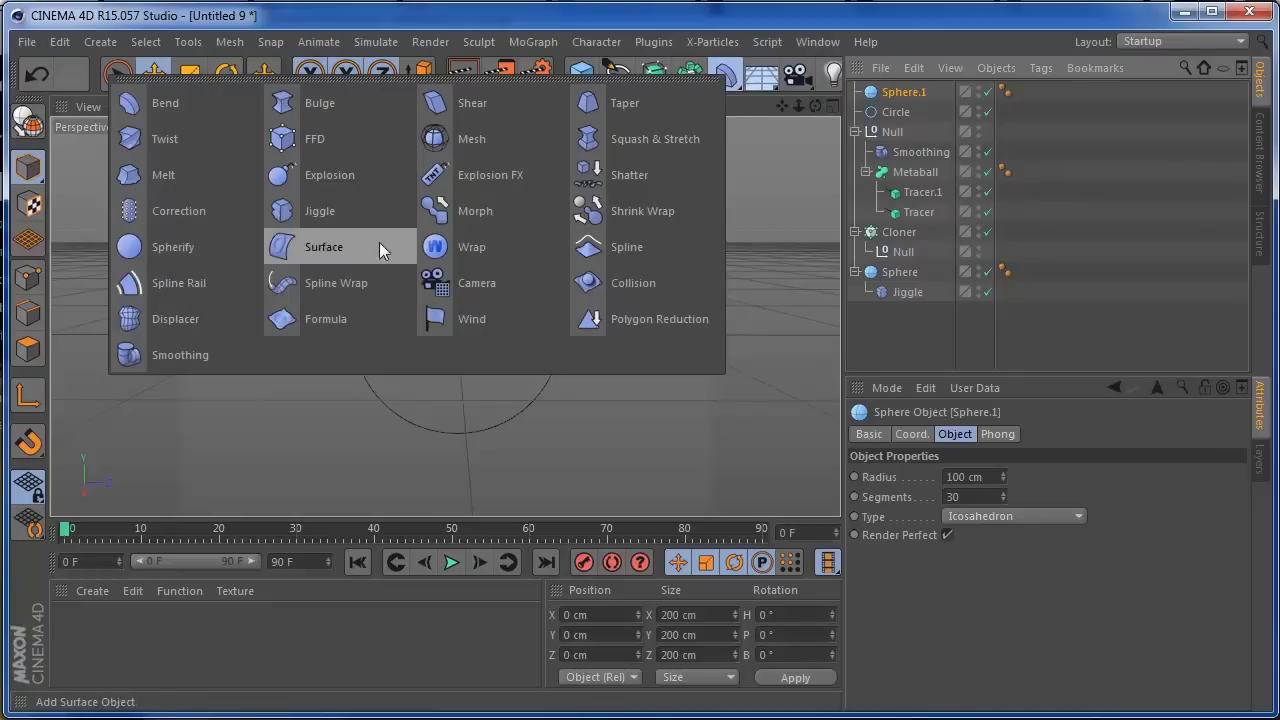
{"action": "left_click", "coordinate": [335, 211]}
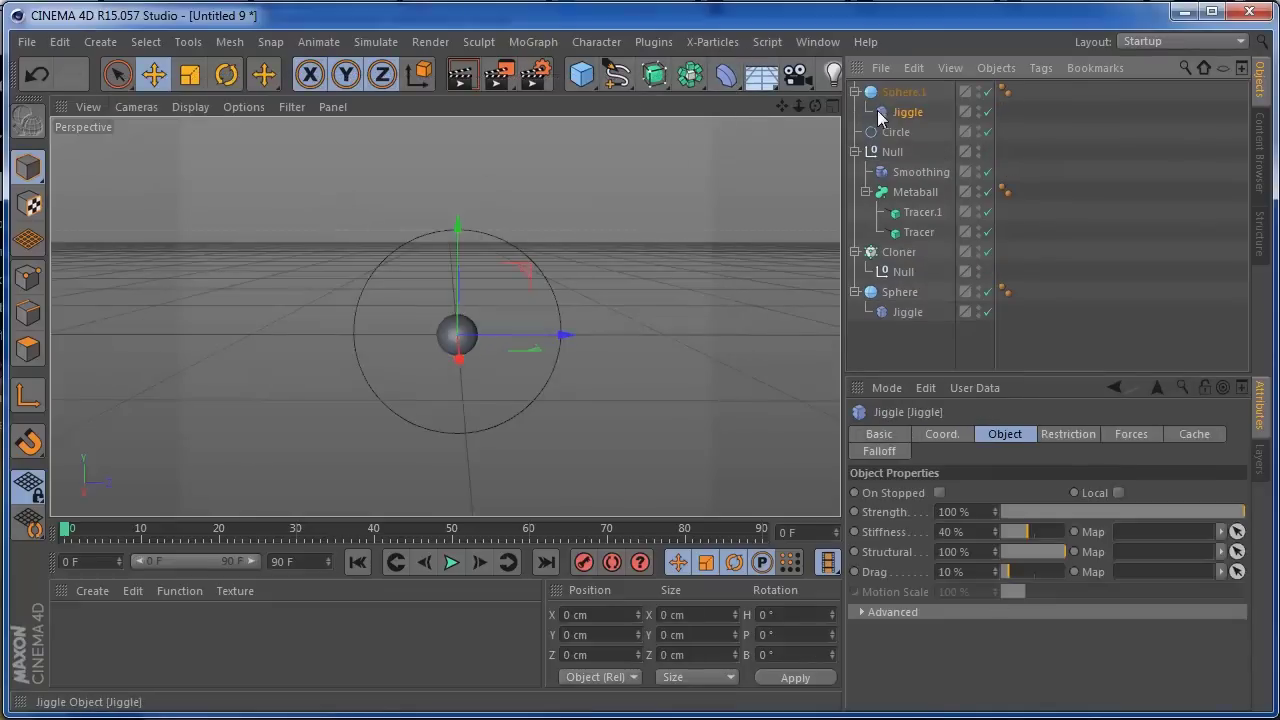
Step: Replace the original Sphere with Sphere.1 in the Tracer's trace links
{"action": "left_click", "coordinate": [916, 231]}
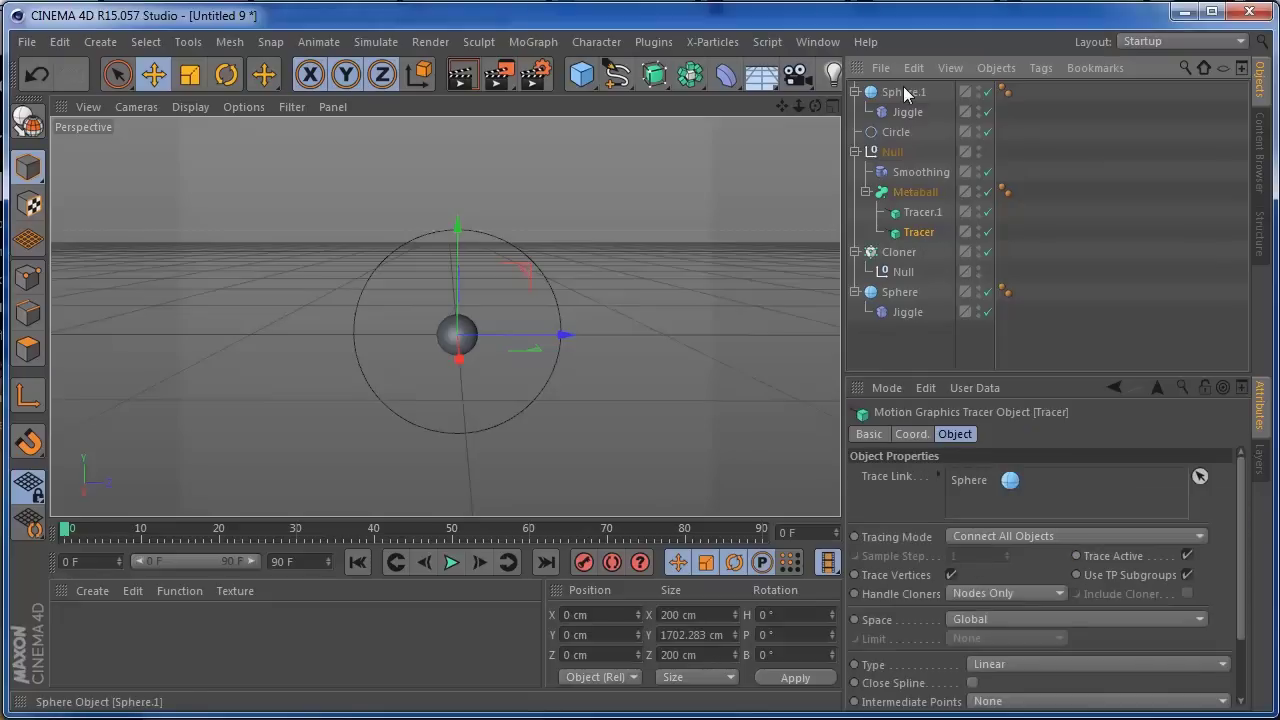
{"action": "left_click_drag", "start_coordinate": [975, 478], "coordinate": [974, 484]}
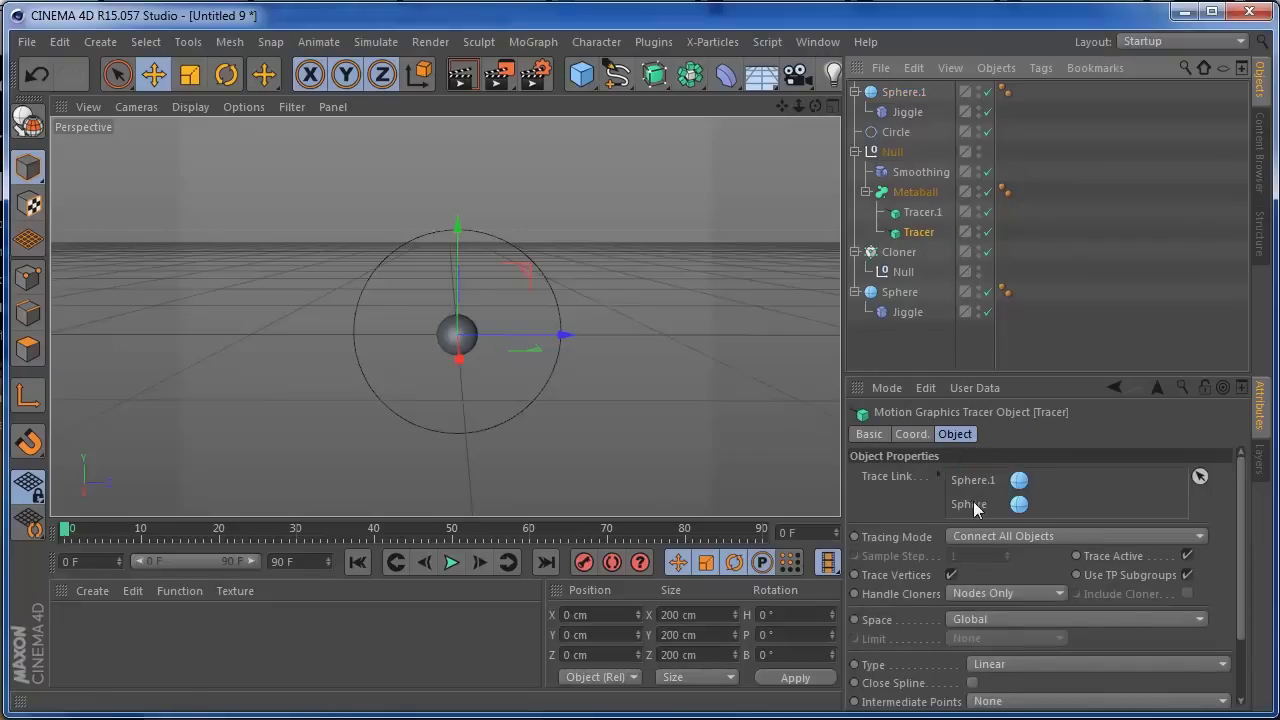
{"action": "right_click", "coordinate": [973, 502]}
{"action": "left_click", "coordinate": [999, 562]}
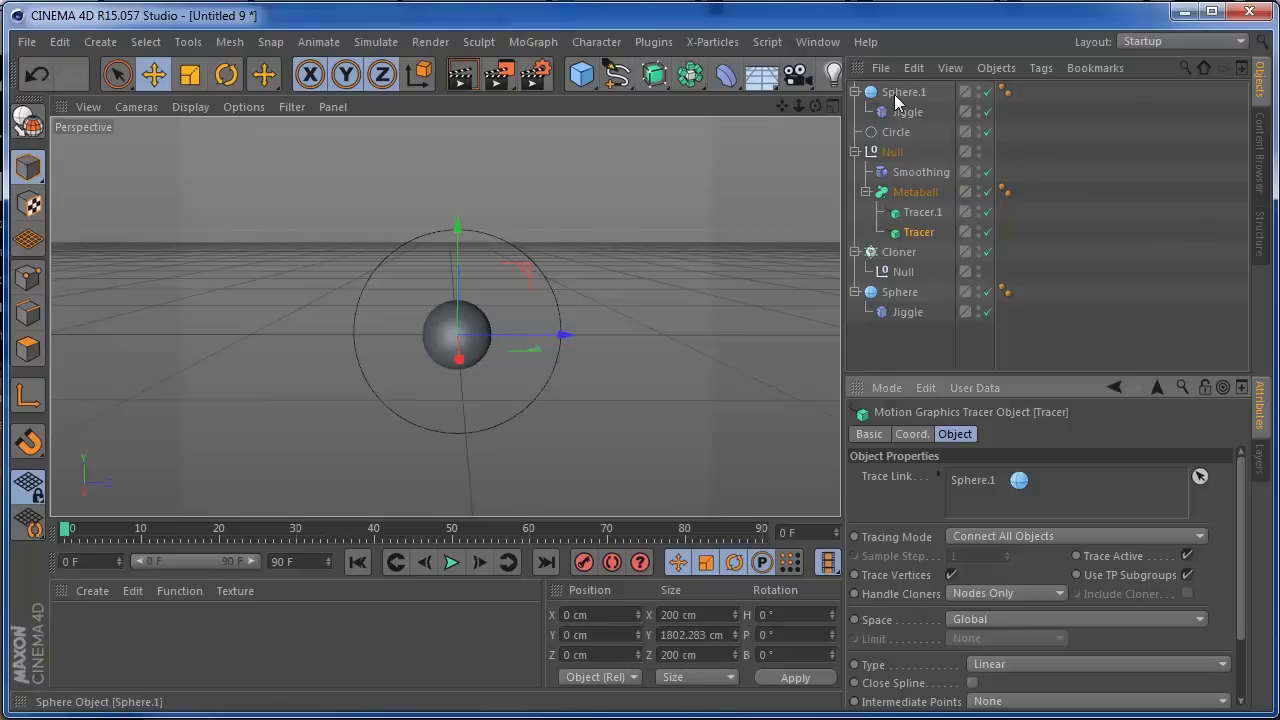
Step: Lower the Cloner count to 6
{"action": "left_click", "coordinate": [898, 252]}
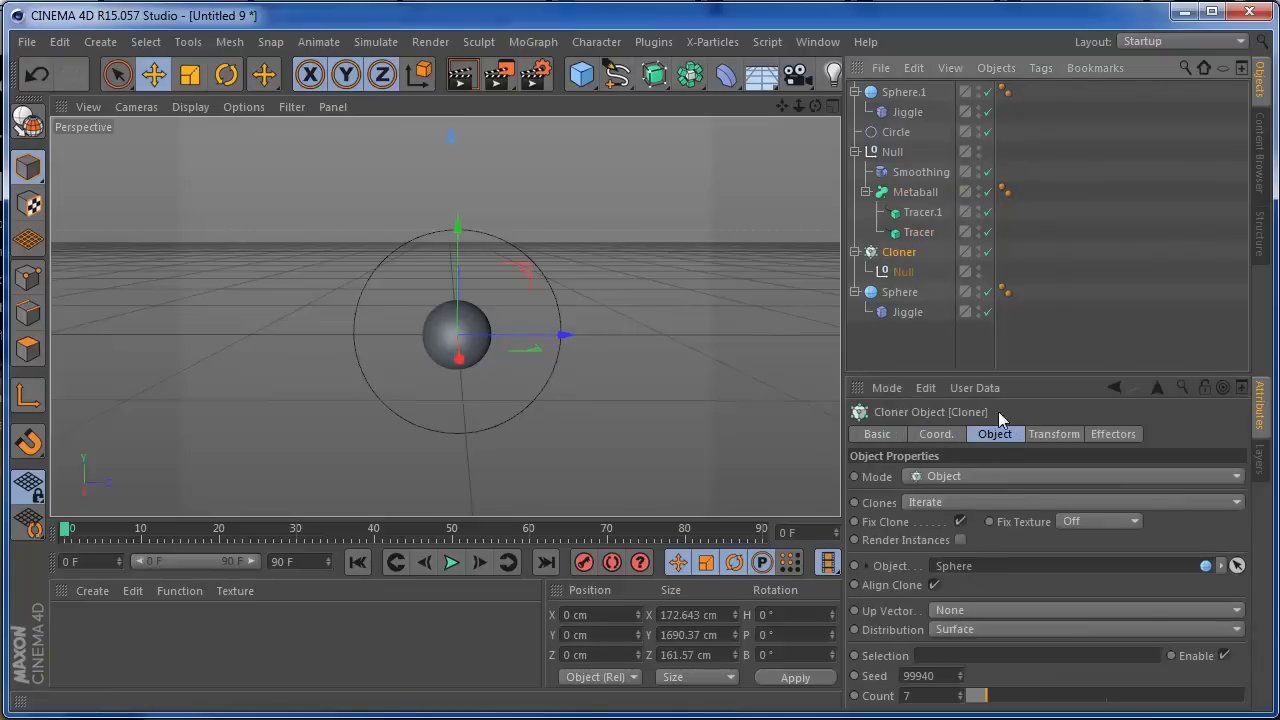
{"action": "left_click", "coordinate": [960, 699]}
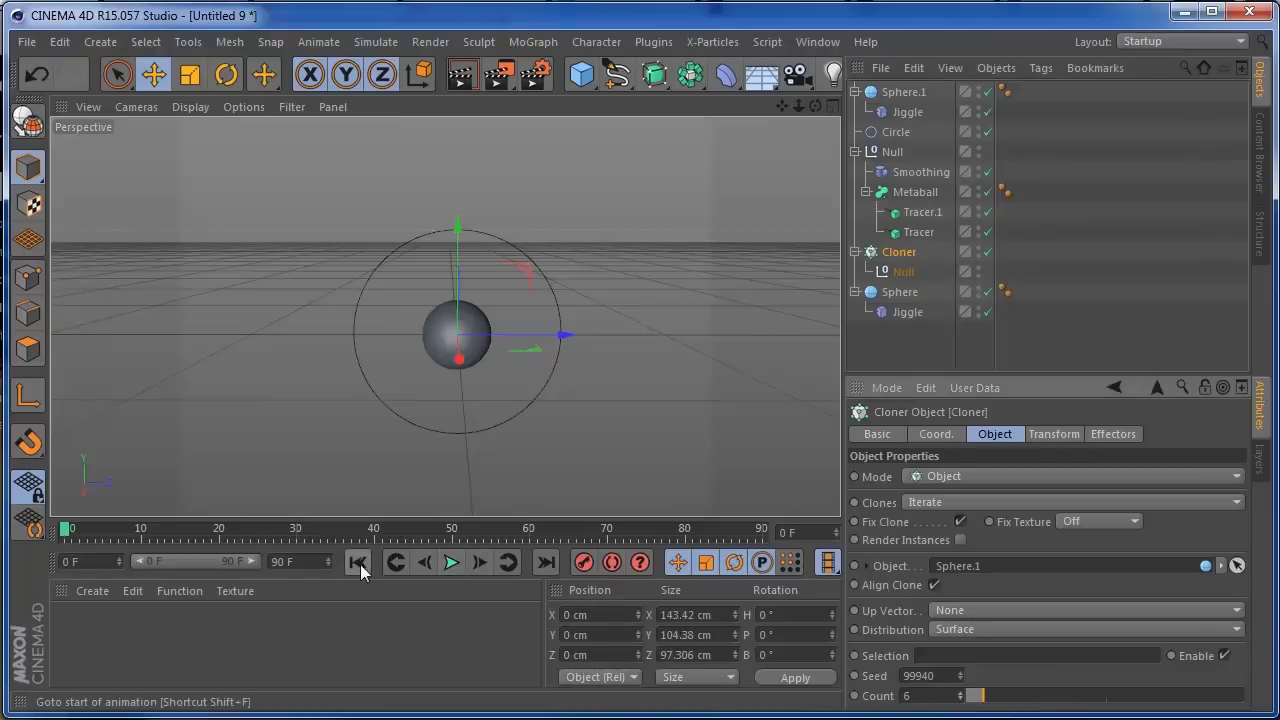
{"action": "left_click", "coordinate": [905, 95]}
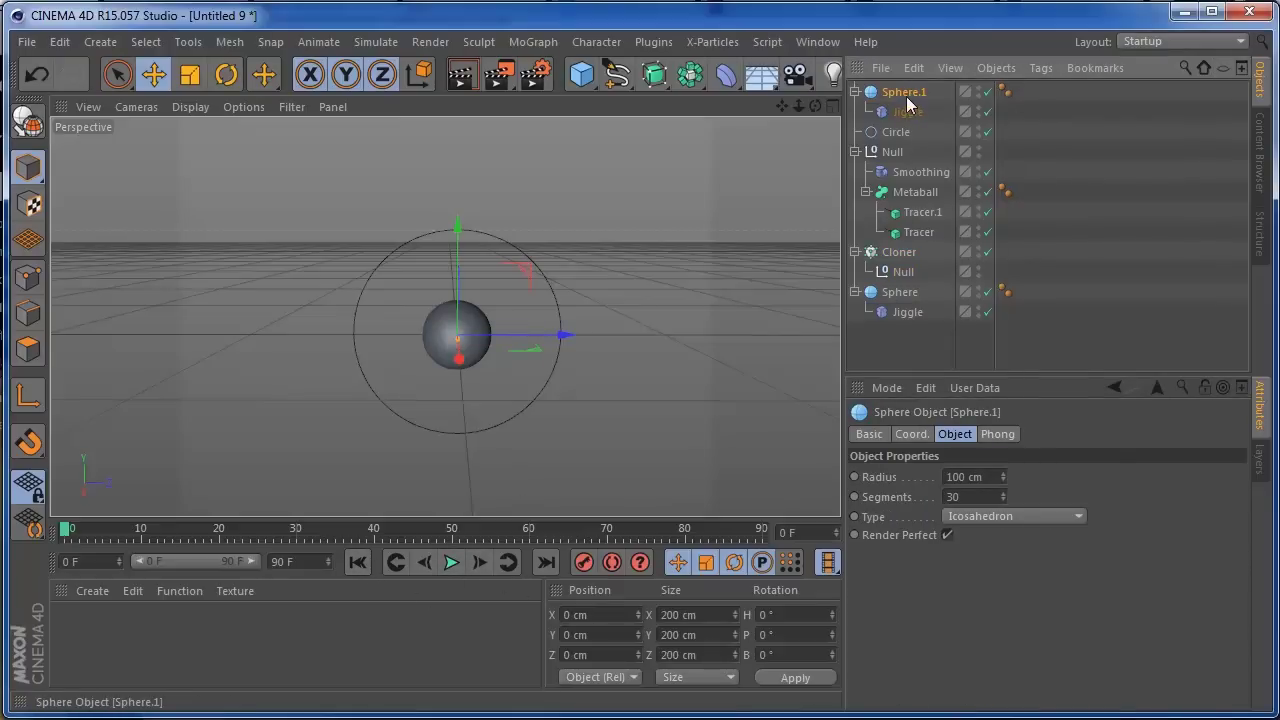
Step: Add an Align to Spline tag to Sphere.1 and key its Position from 0% to 100% by frame 30
{"action": "right_click", "coordinate": [907, 98]}
{"action": "mouse_move", "coordinate": [973, 20]}
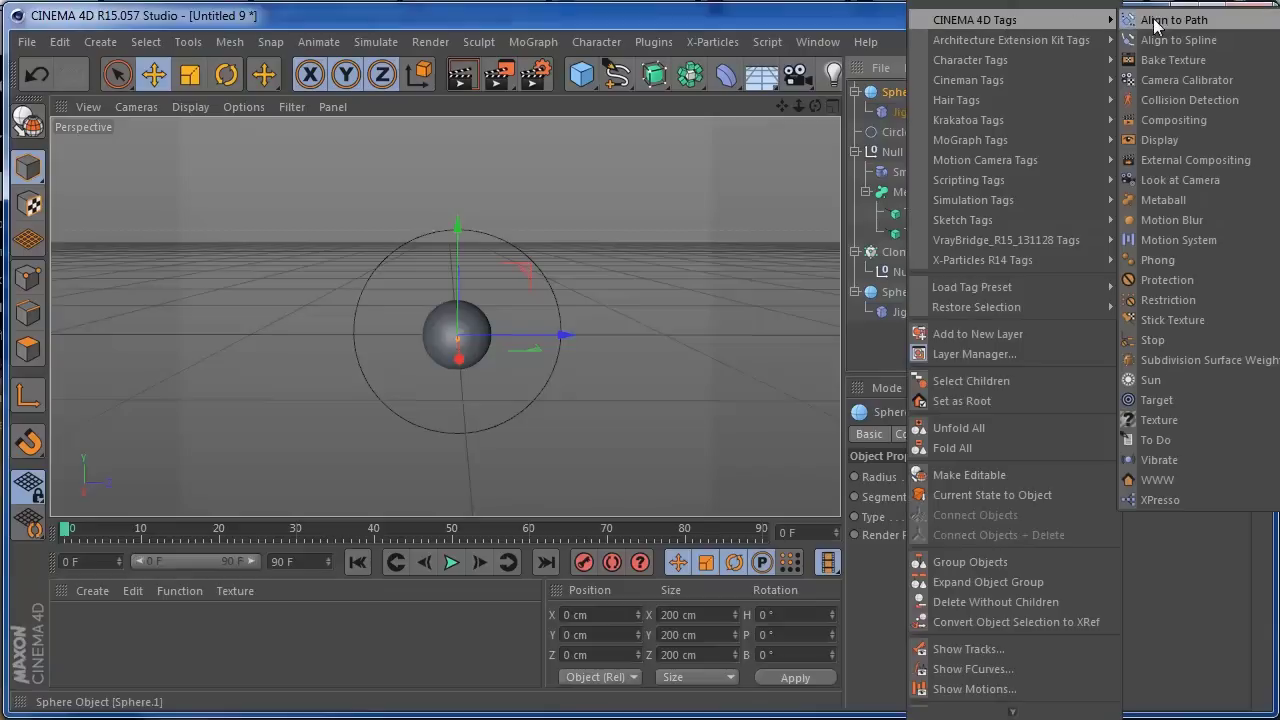
{"action": "left_click", "coordinate": [1163, 41]}
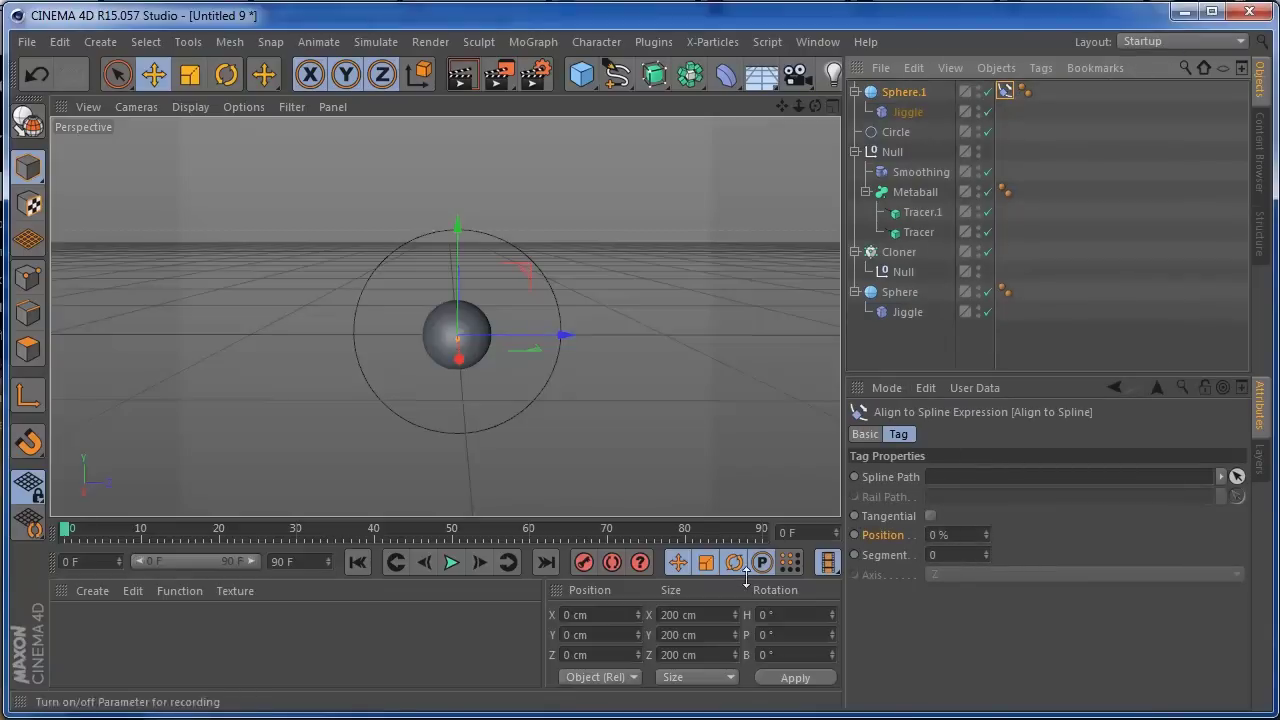
{"action": "left_click", "coordinate": [855, 535], "text": "ctrl"}
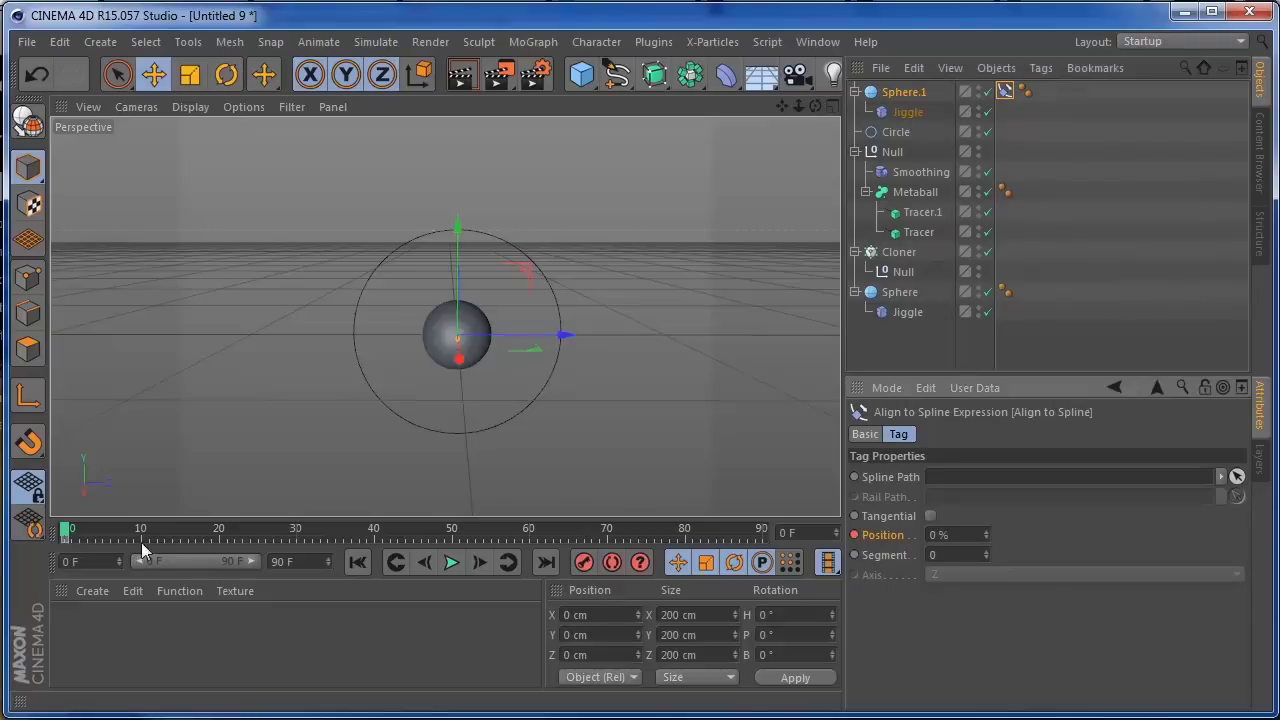
{"action": "left_click_drag", "start_coordinate": [72, 530], "coordinate": [299, 540]}
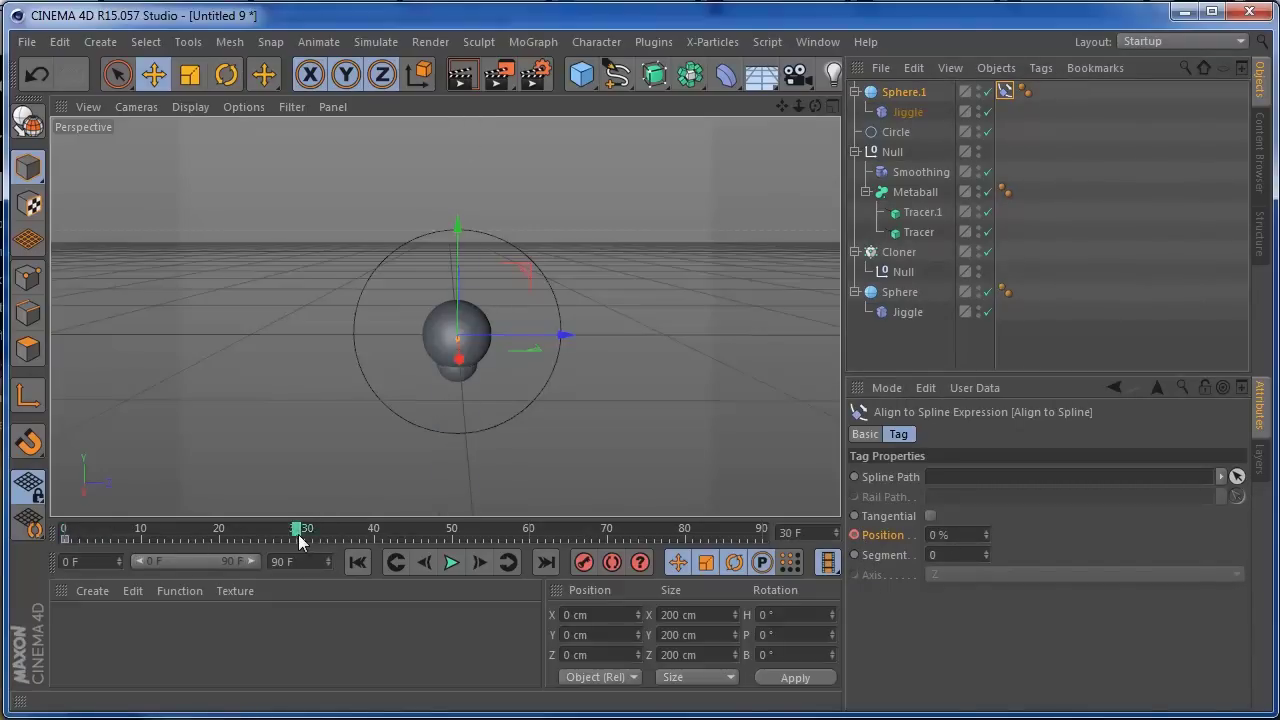
{"action": "left_click", "coordinate": [963, 539]}
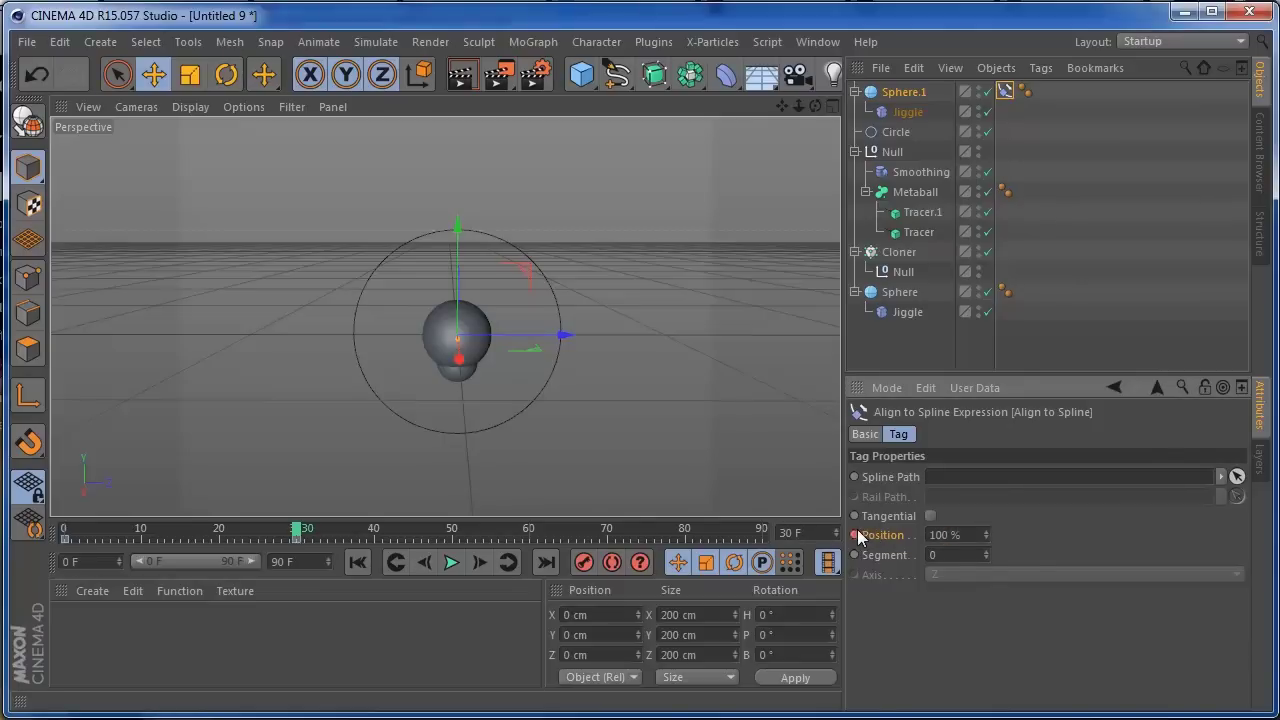
Step: Stop playback and rewind the animation to frame 0
{"action": "left_click", "coordinate": [357, 562]}
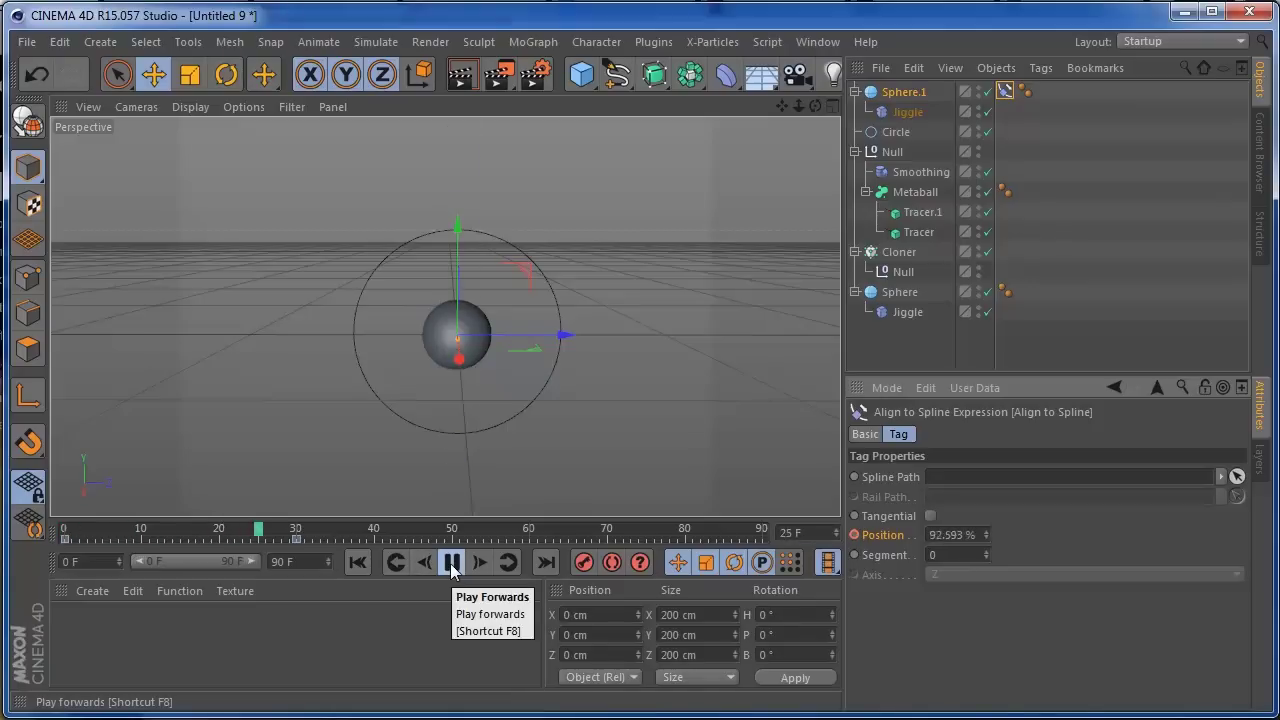
{"action": "left_click", "coordinate": [452, 563]}
{"action": "left_click", "coordinate": [363, 561]}
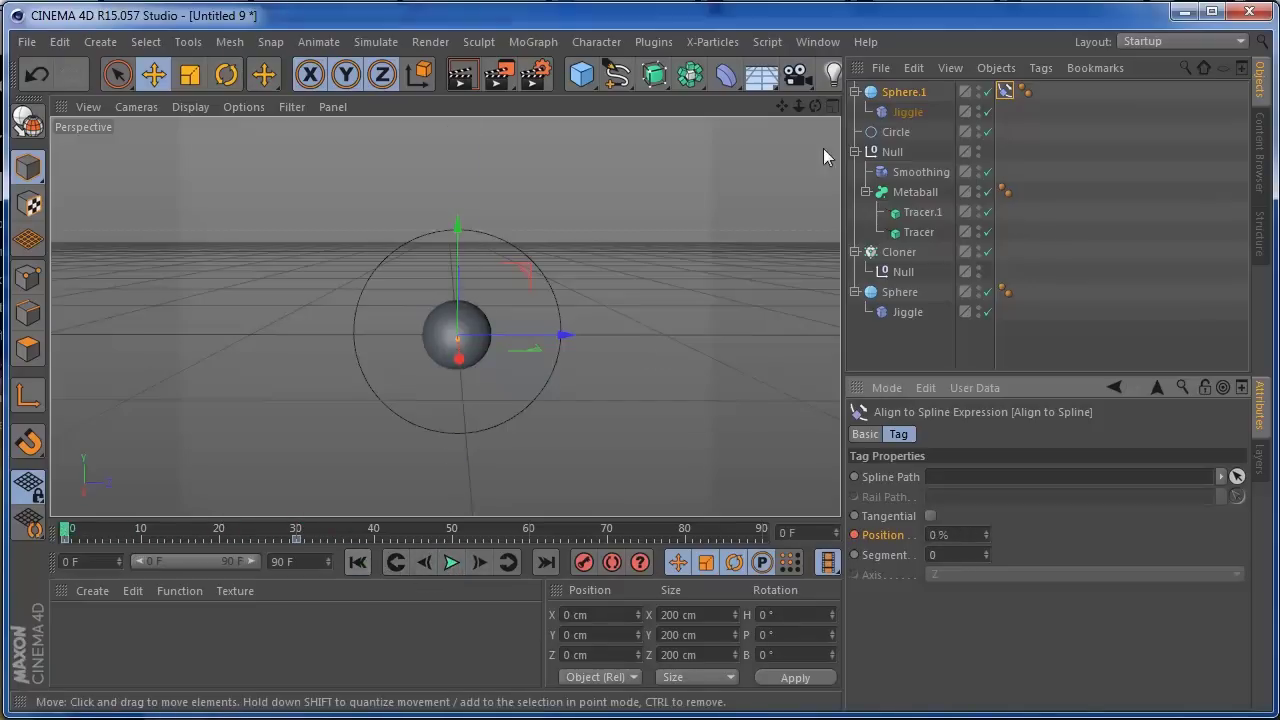
{"action": "left_click", "coordinate": [950, 93]}
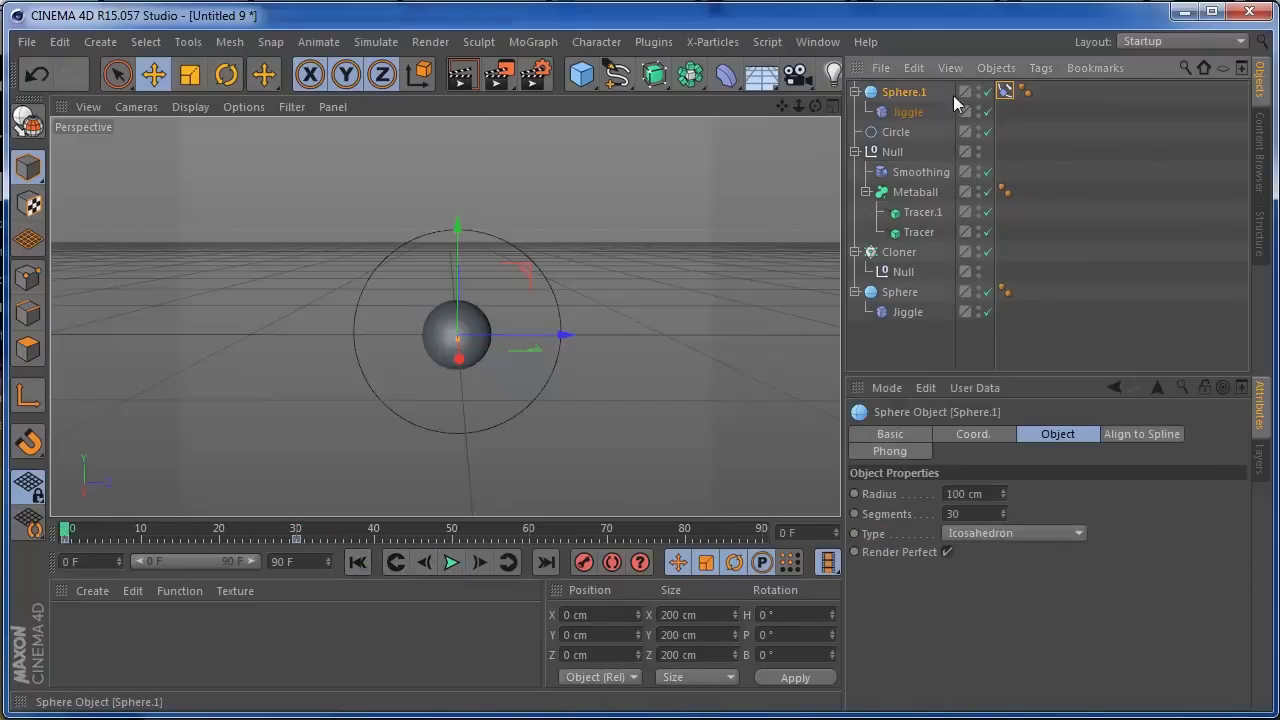
Step: Link the Circle spline into the Align to Spline tag's Spline Path field
{"action": "left_click", "coordinate": [1006, 93]}
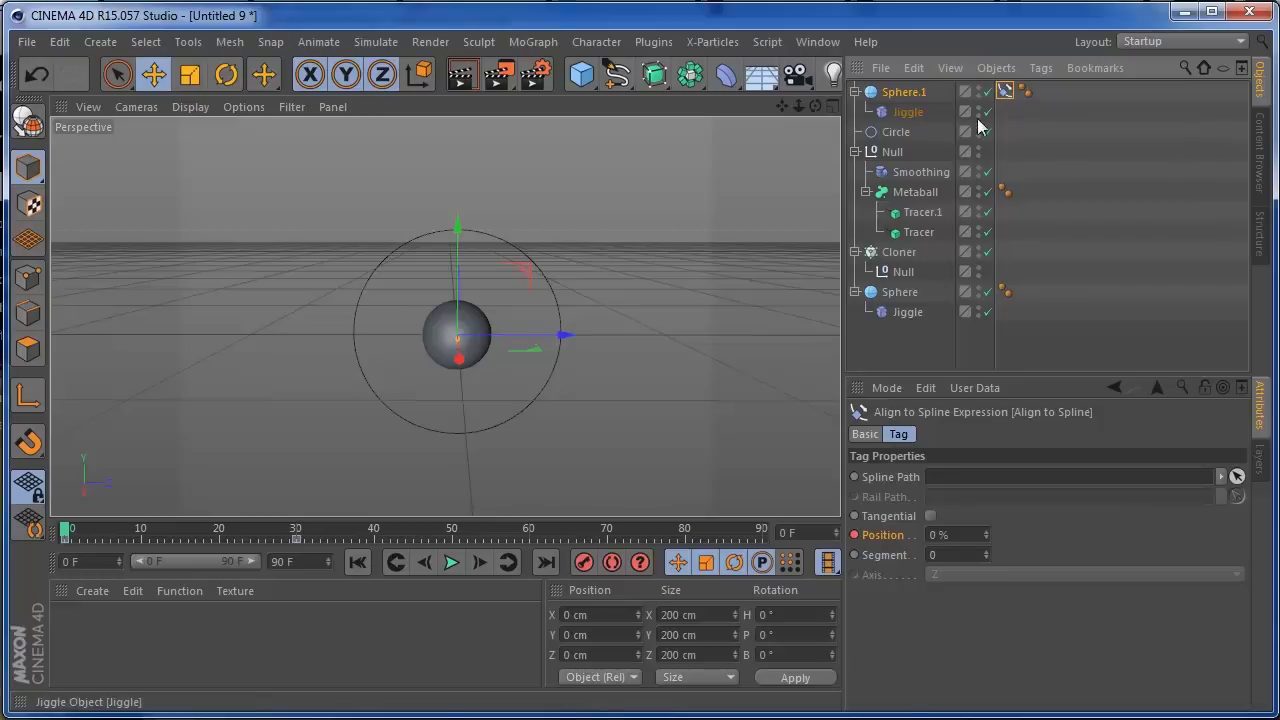
{"action": "left_click", "coordinate": [896, 132]}
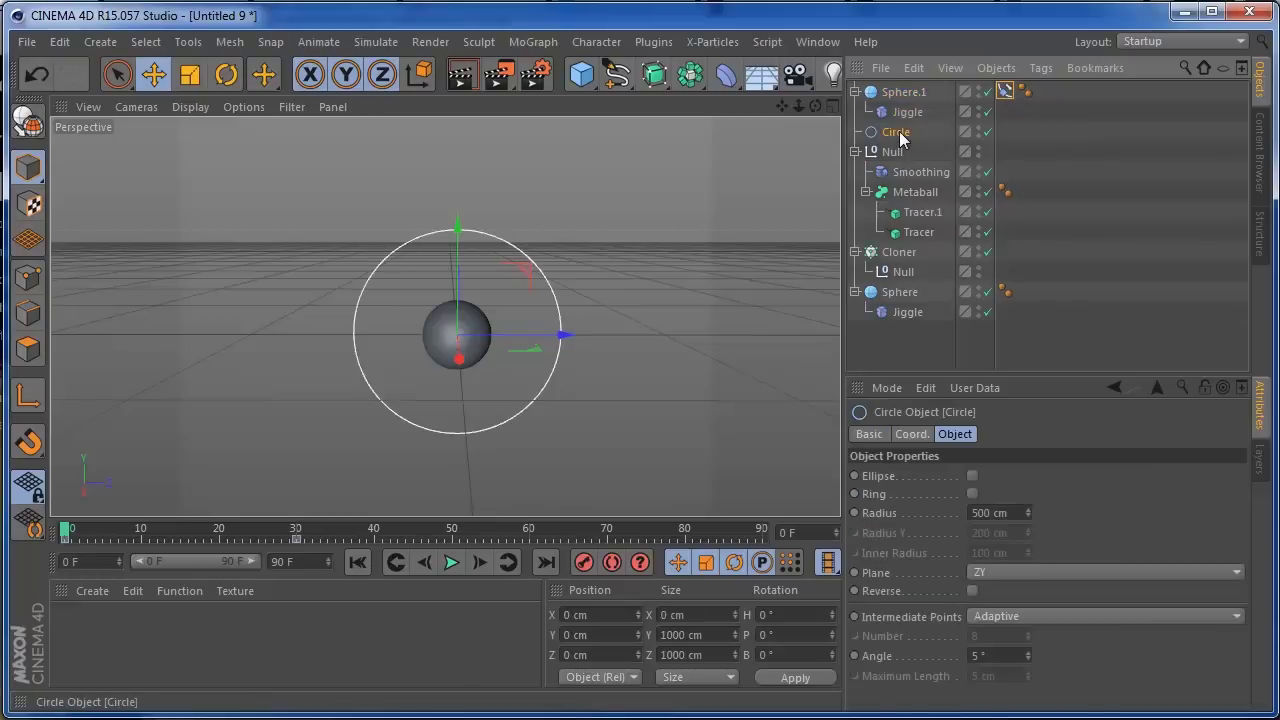
{"action": "left_click", "coordinate": [1005, 92]}
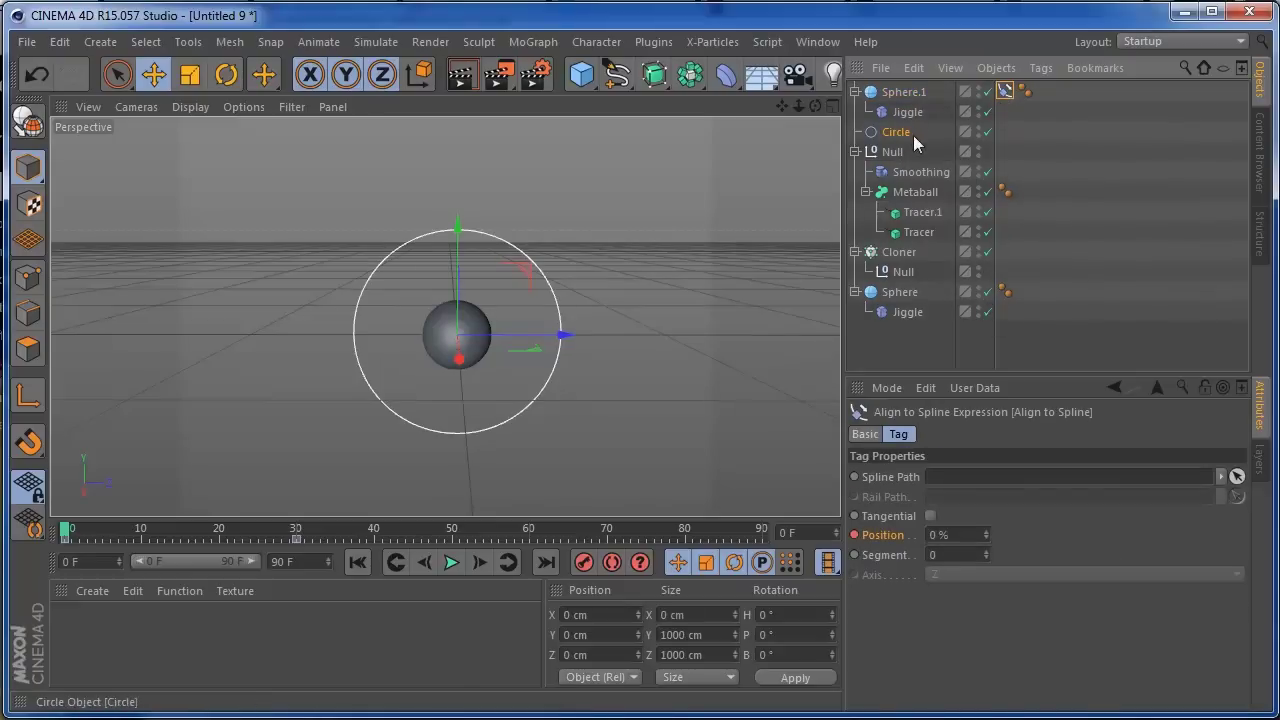
{"action": "left_click_drag", "start_coordinate": [896, 138], "coordinate": [912, 160]}
{"action": "left_click_drag", "start_coordinate": [978, 443], "coordinate": [960, 479]}
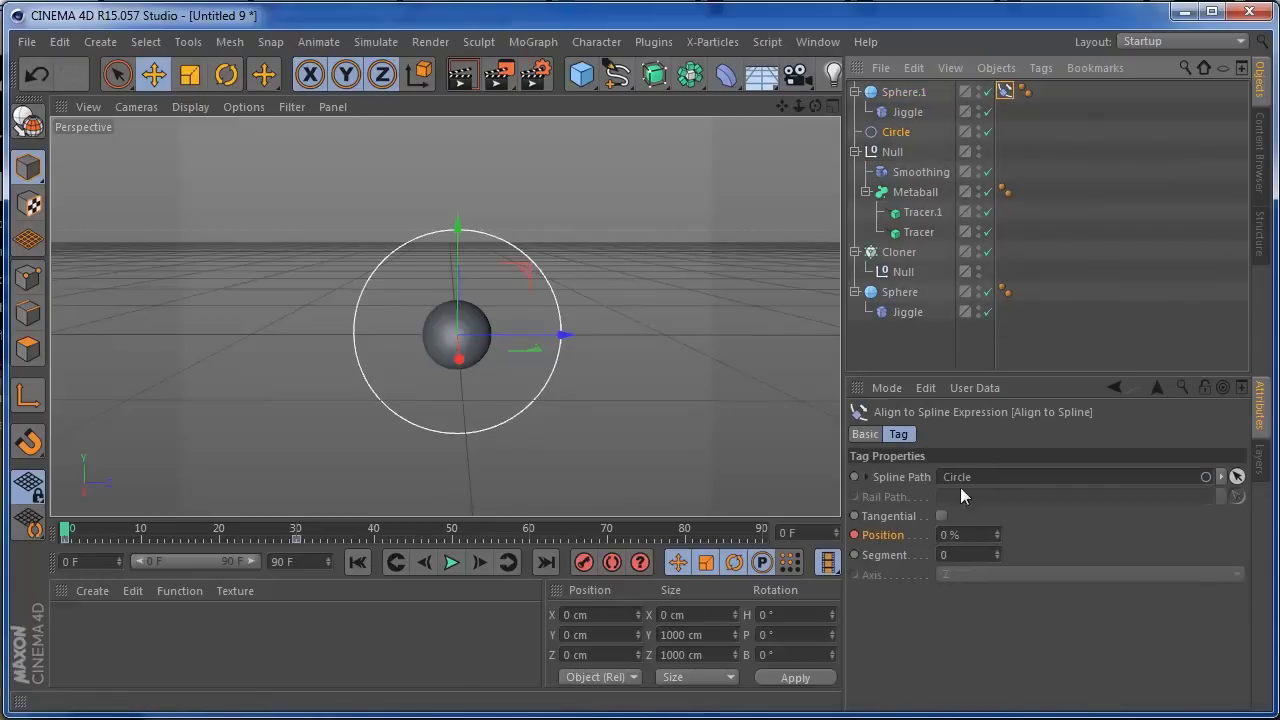
Step: Preview Sphere.1 orbiting the circle, slide its position along the path, and rewind
{"action": "left_click", "coordinate": [449, 562]}
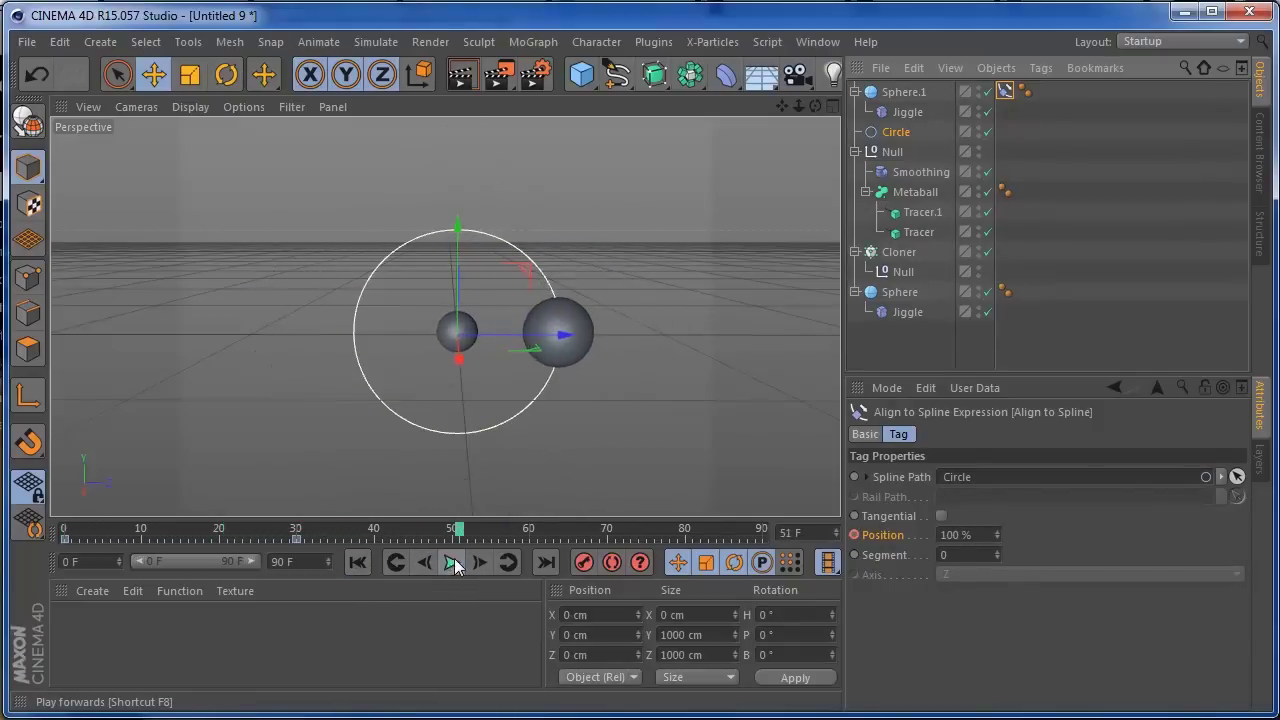
{"action": "left_click", "coordinate": [452, 563]}
{"action": "left_click", "coordinate": [357, 562]}
{"action": "left_click", "coordinate": [450, 563]}
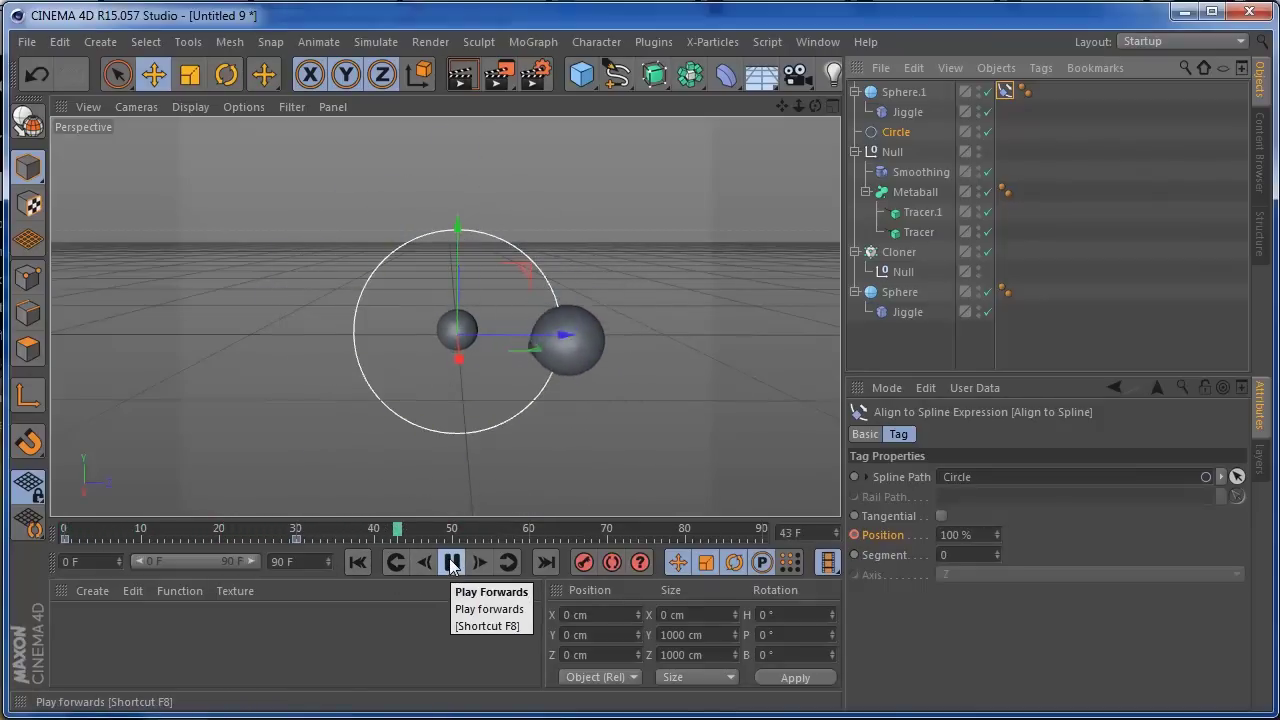
{"action": "left_click", "coordinate": [451, 563]}
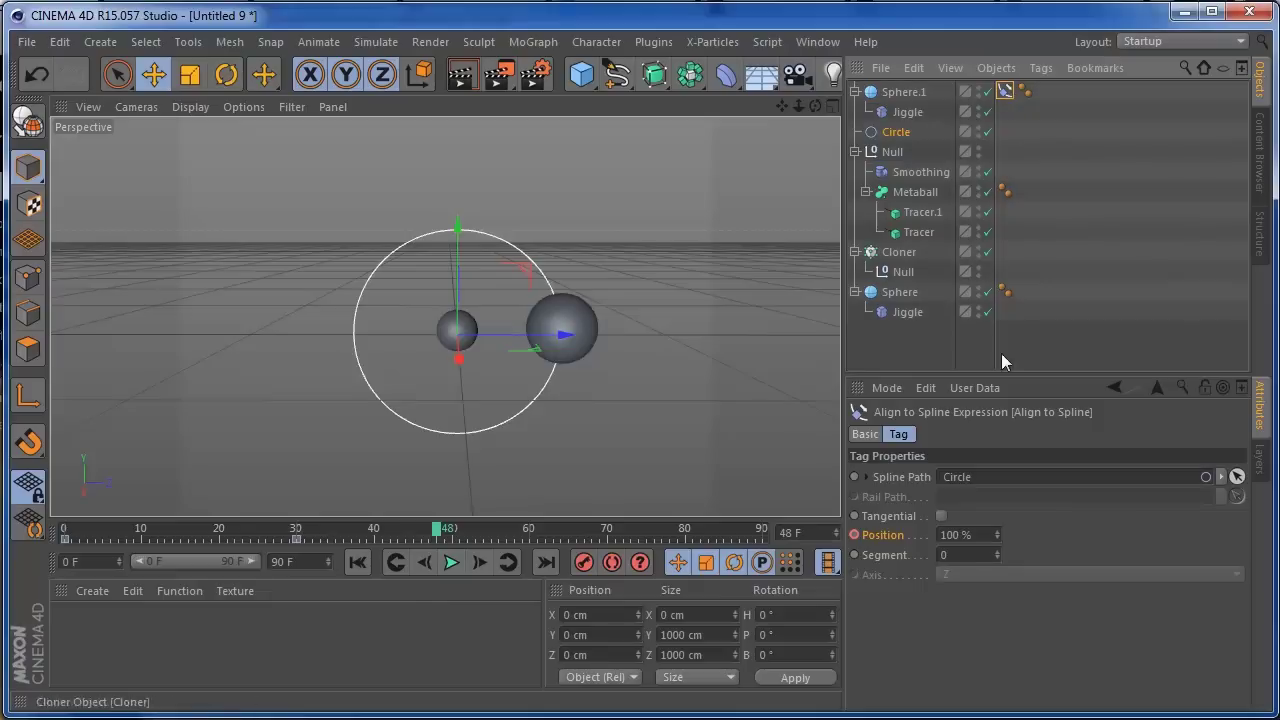
{"action": "left_click_drag", "start_coordinate": [998, 536], "coordinate": [862, 538]}
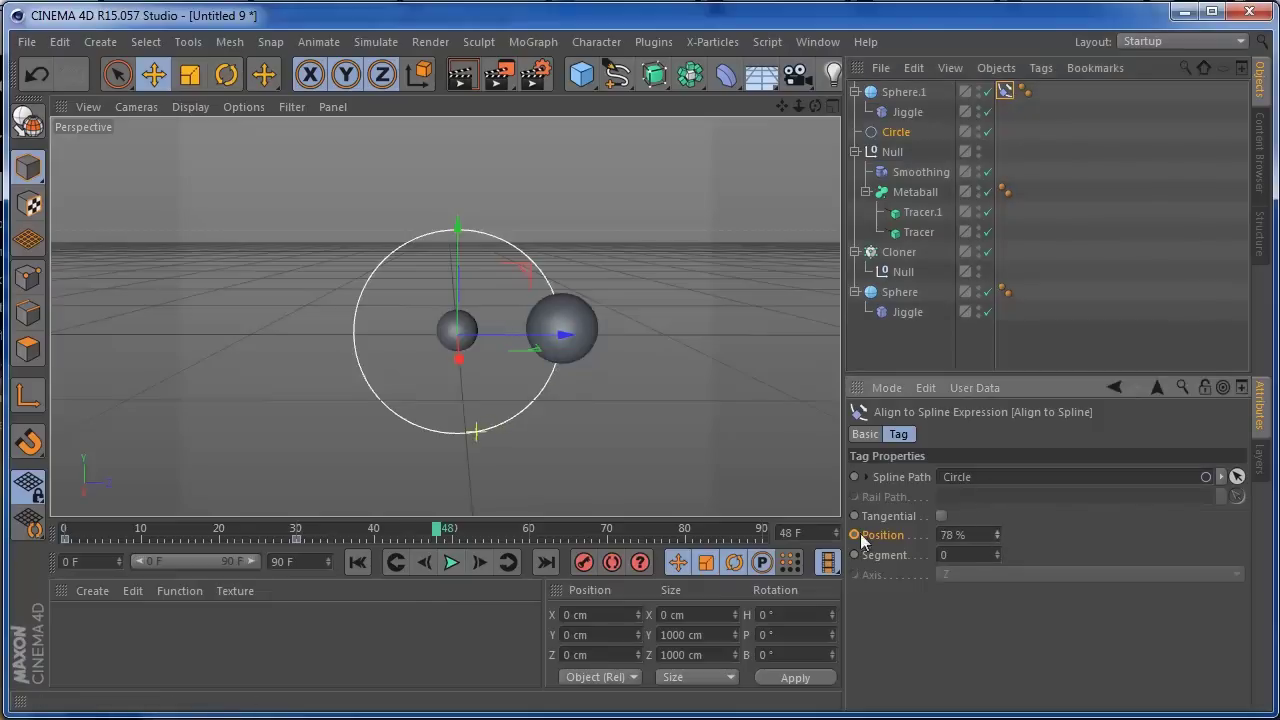
{"action": "left_click", "coordinate": [360, 563]}
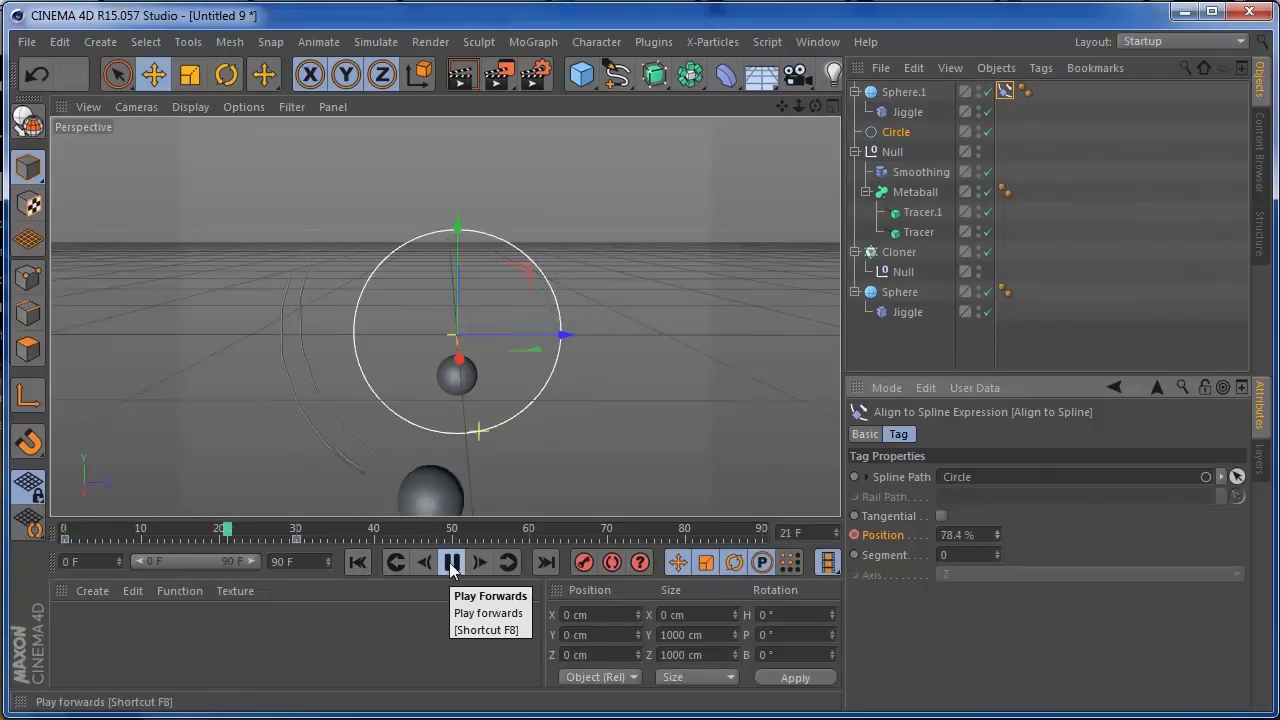
{"action": "left_click", "coordinate": [451, 563]}
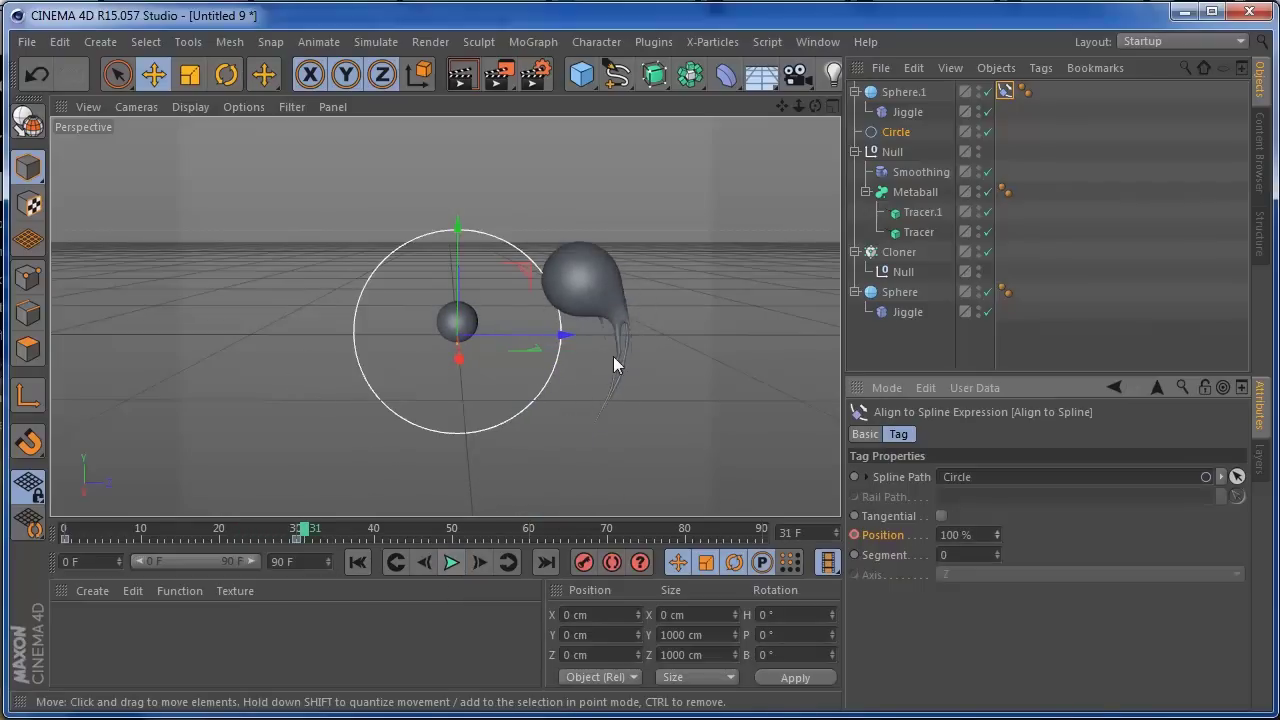
Step: Raise Sphere.1's segments to 40 and replay the animation from the start
{"action": "left_click", "coordinate": [912, 91]}
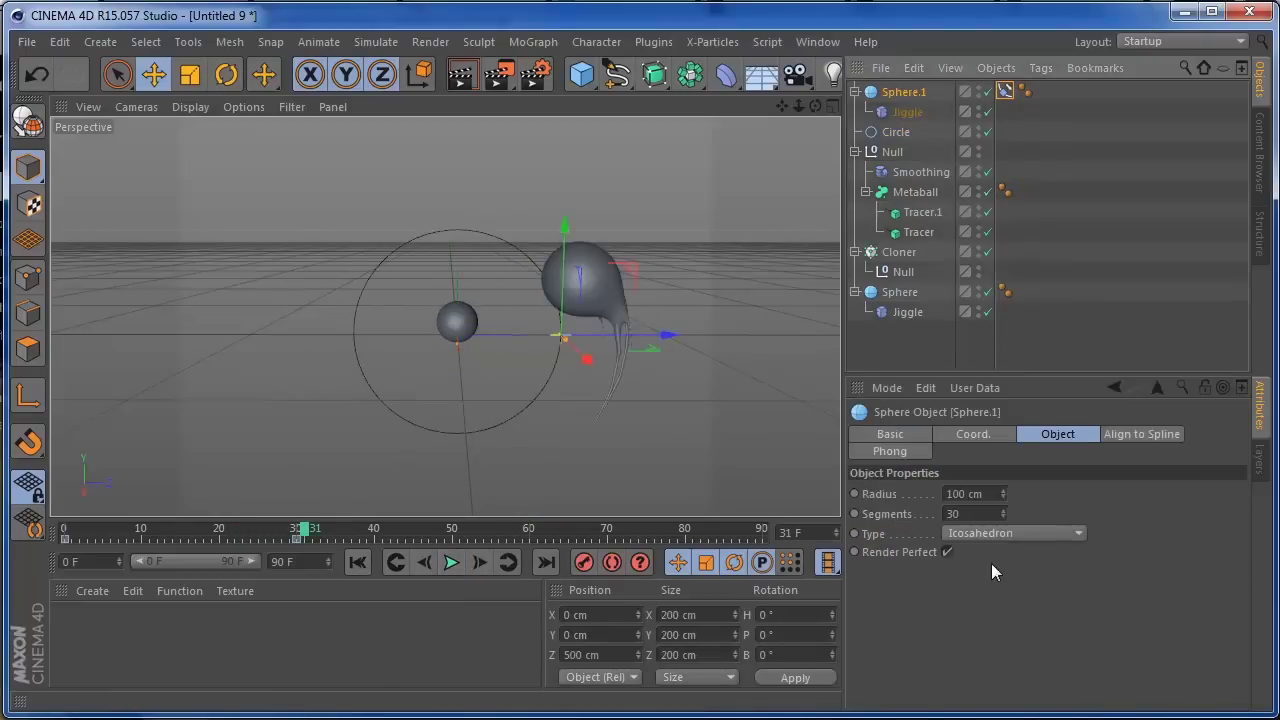
{"action": "left_click_drag", "start_coordinate": [1007, 515], "coordinate": [1007, 500]}
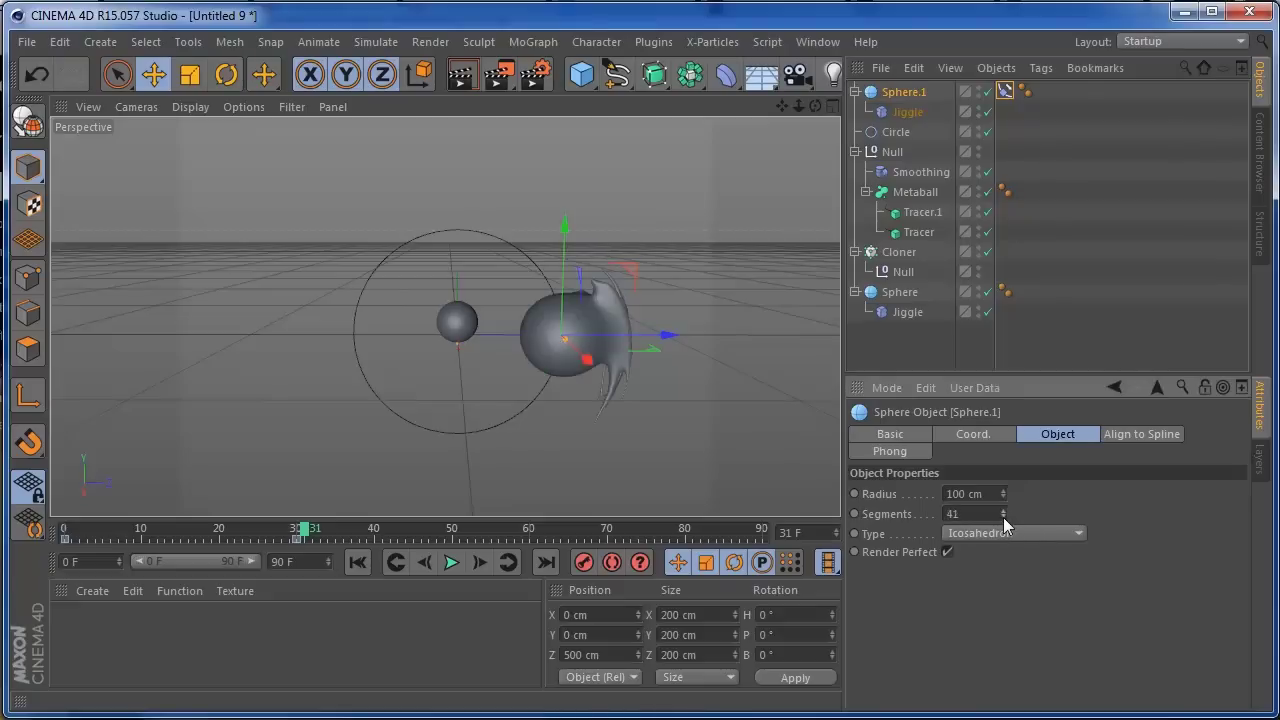
{"action": "left_click", "coordinate": [357, 562]}
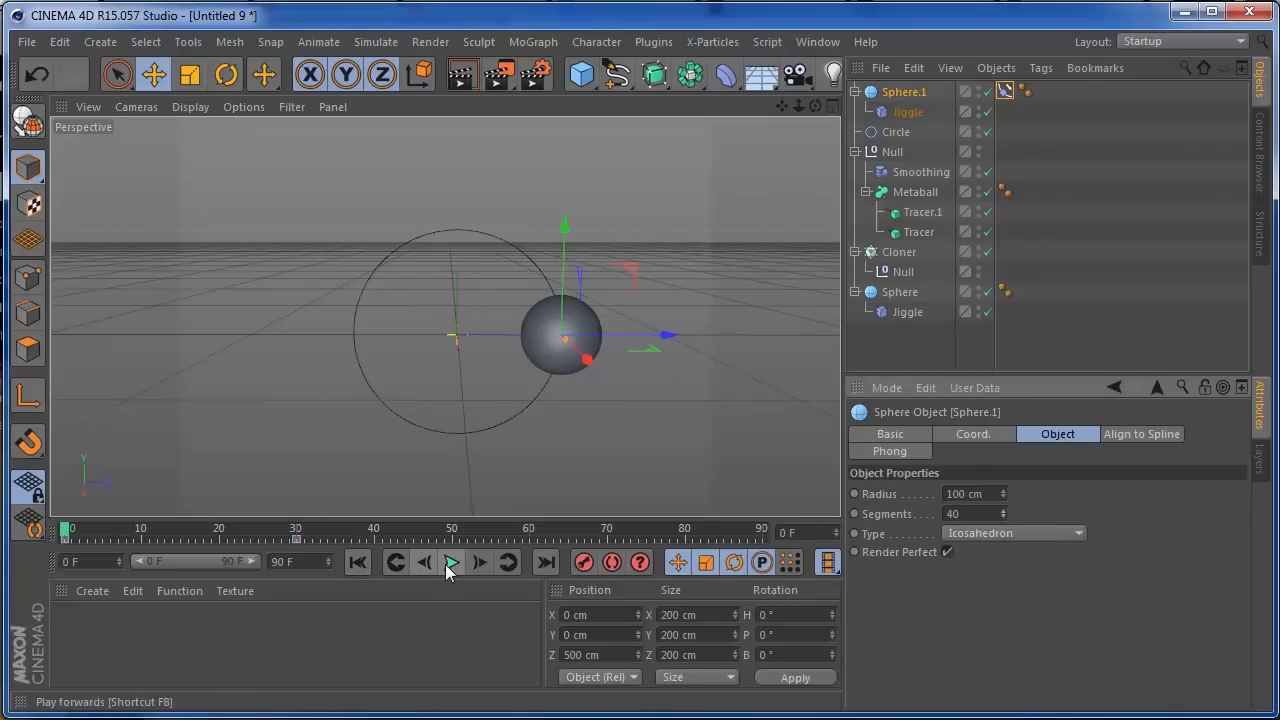
{"action": "left_click", "coordinate": [451, 562]}
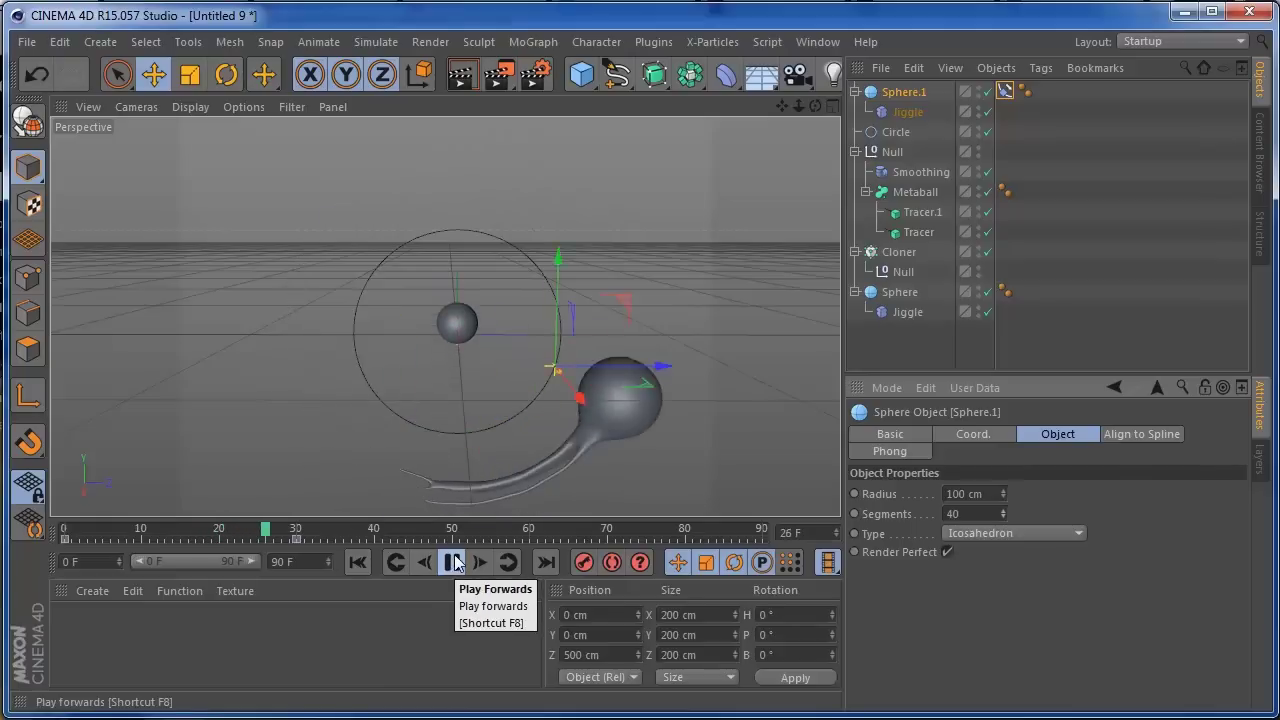
{"action": "left_click", "coordinate": [452, 562]}
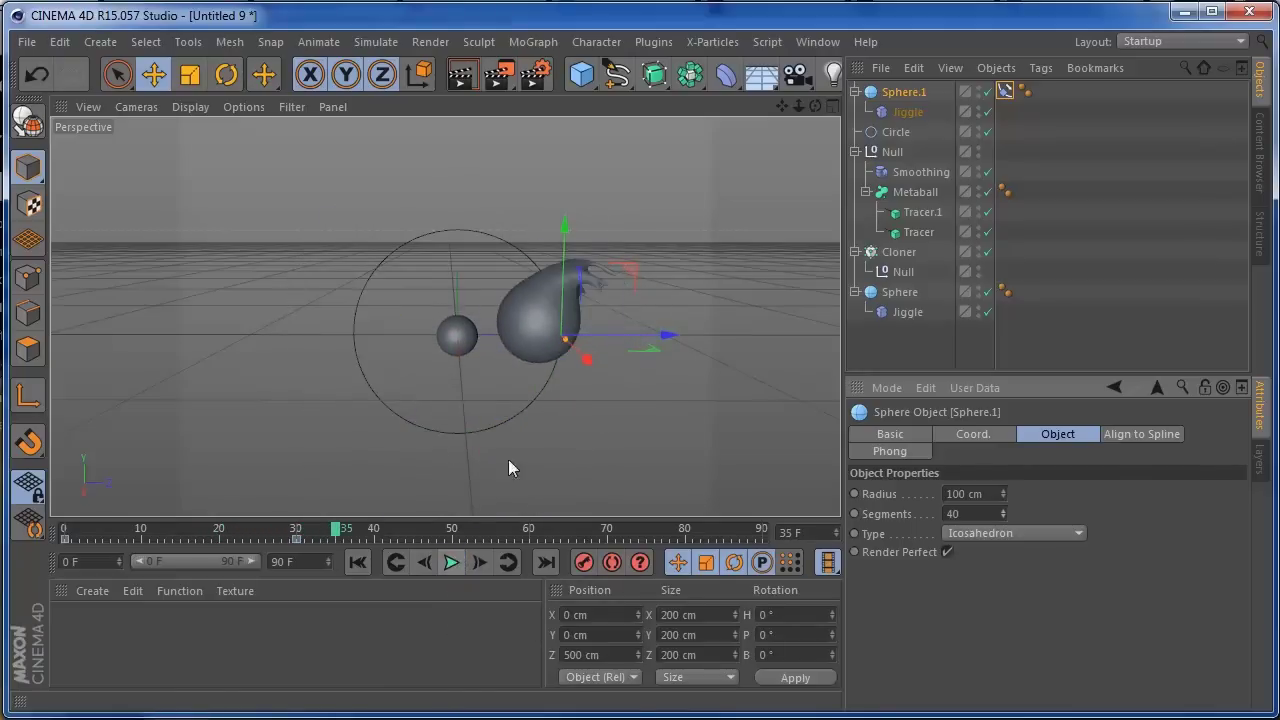
Step: Lower Tracer.1's From End trail limit Amount from 5 to 4
{"action": "left_click", "coordinate": [913, 213]}
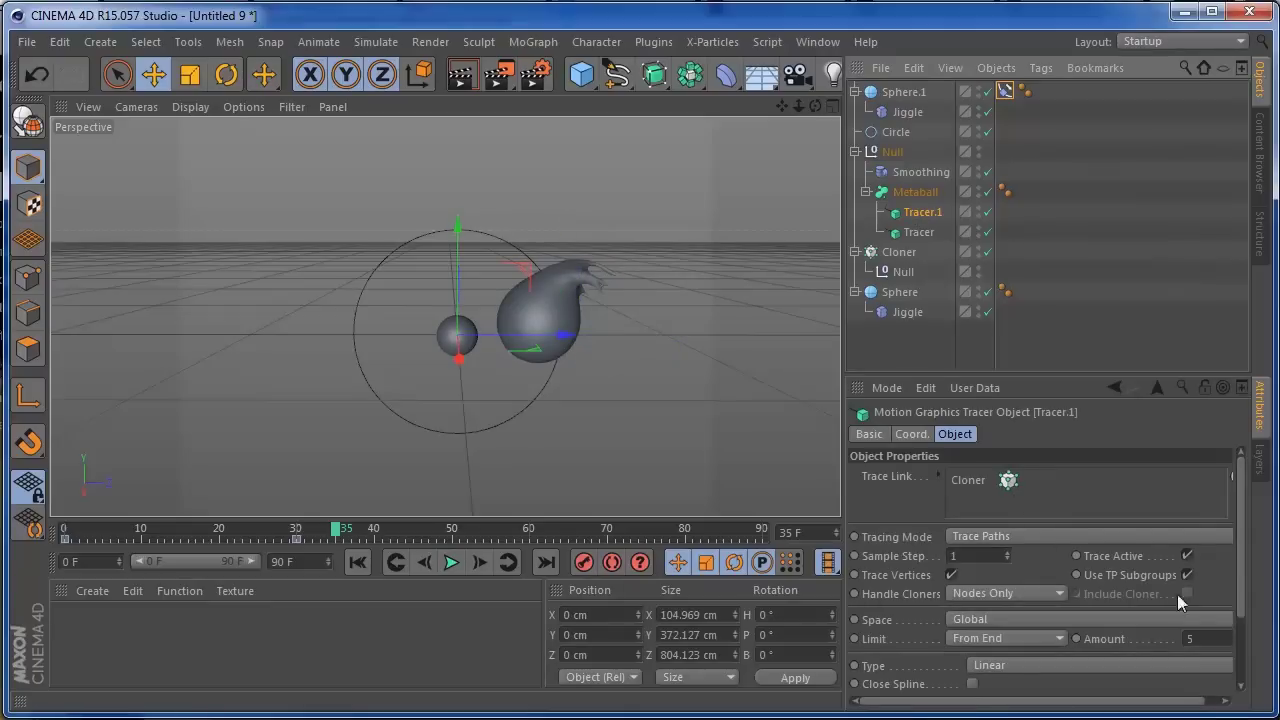
{"action": "scroll", "coordinate": [1245, 591], "scroll_direction": "down", "scroll_amount": 2}
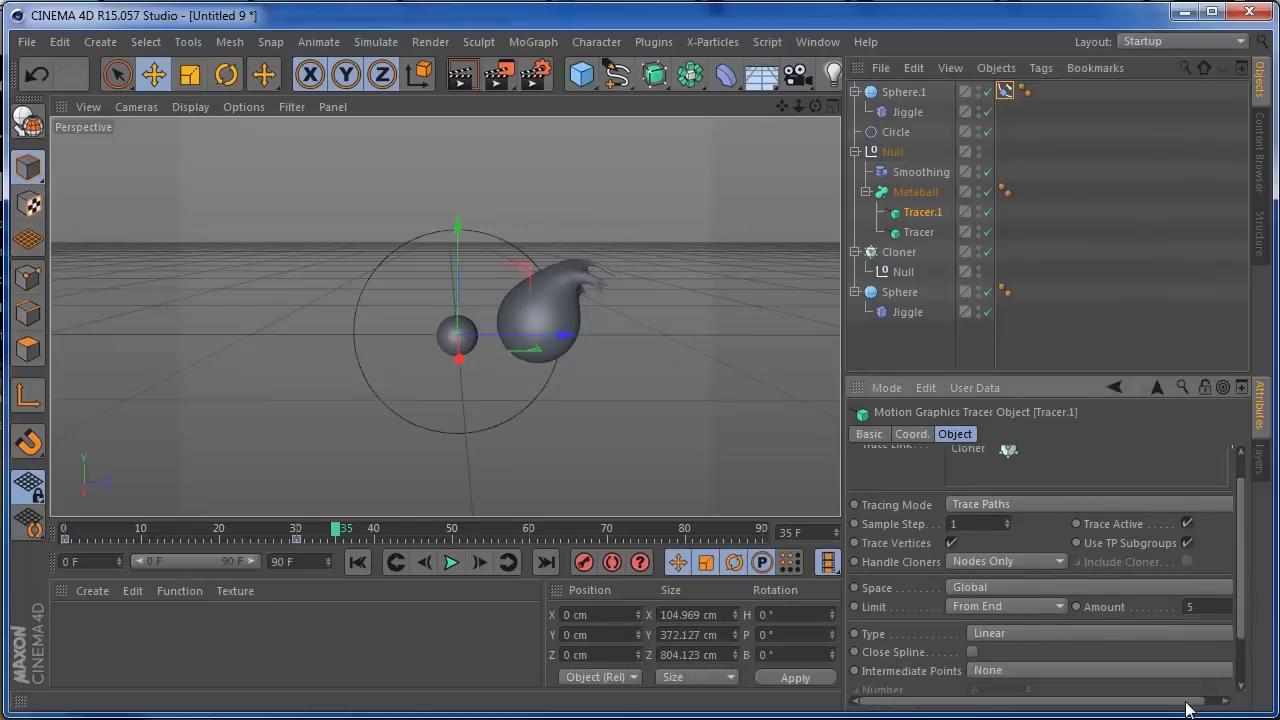
{"action": "left_click_drag", "start_coordinate": [1188, 708], "coordinate": [1206, 704]}
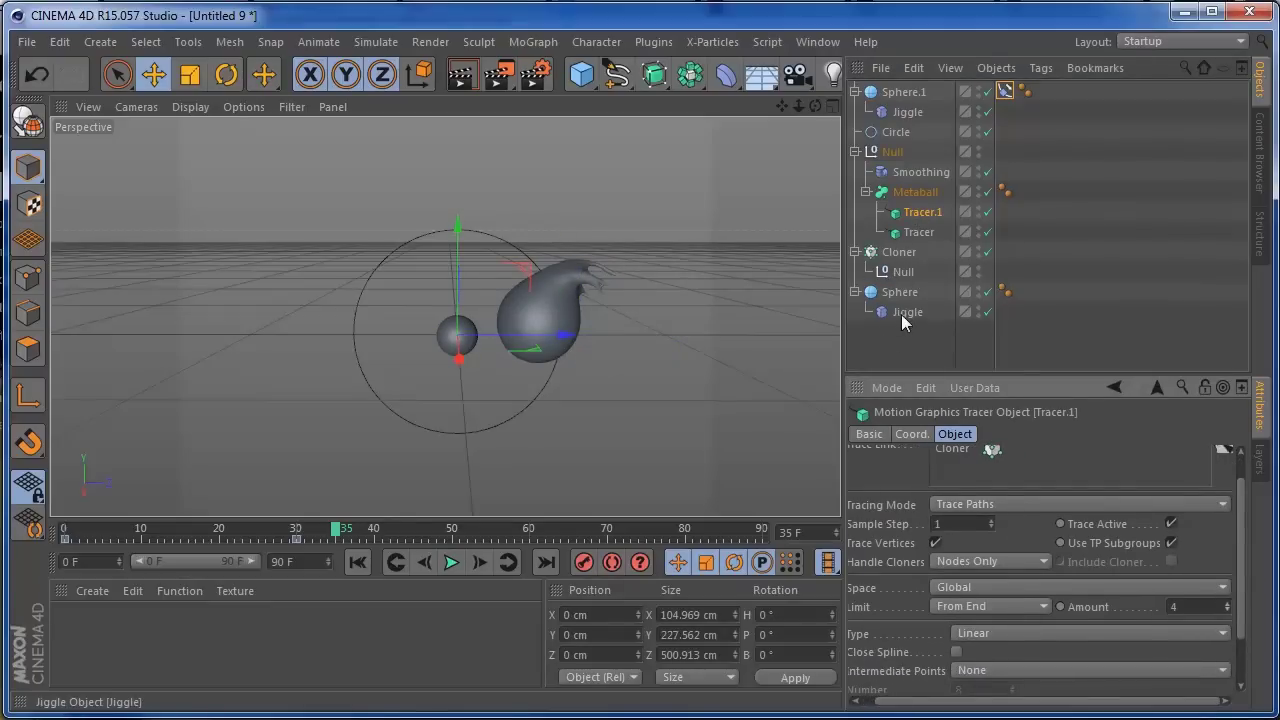
Step: Drop the Jiggle deformer's Stiffness to 27% and replay the orbit from frame 0
{"action": "left_click", "coordinate": [906, 113]}
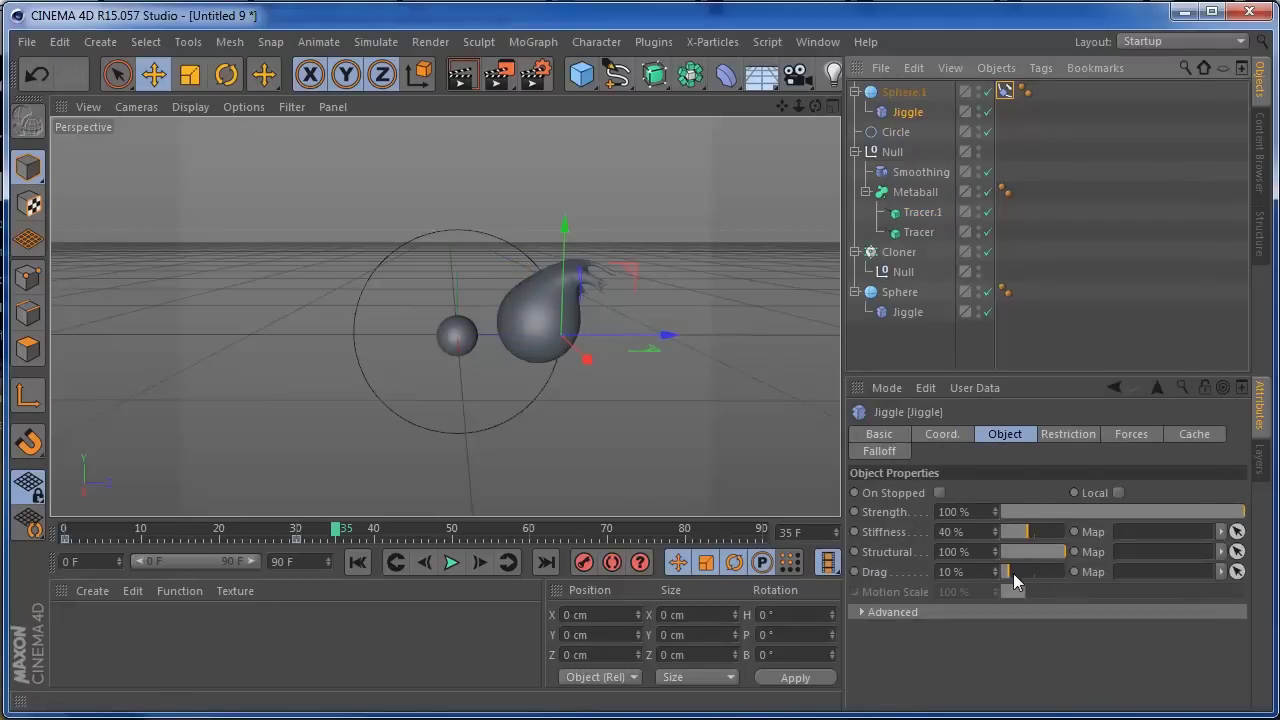
{"action": "left_click_drag", "start_coordinate": [1027, 541], "coordinate": [1021, 541]}
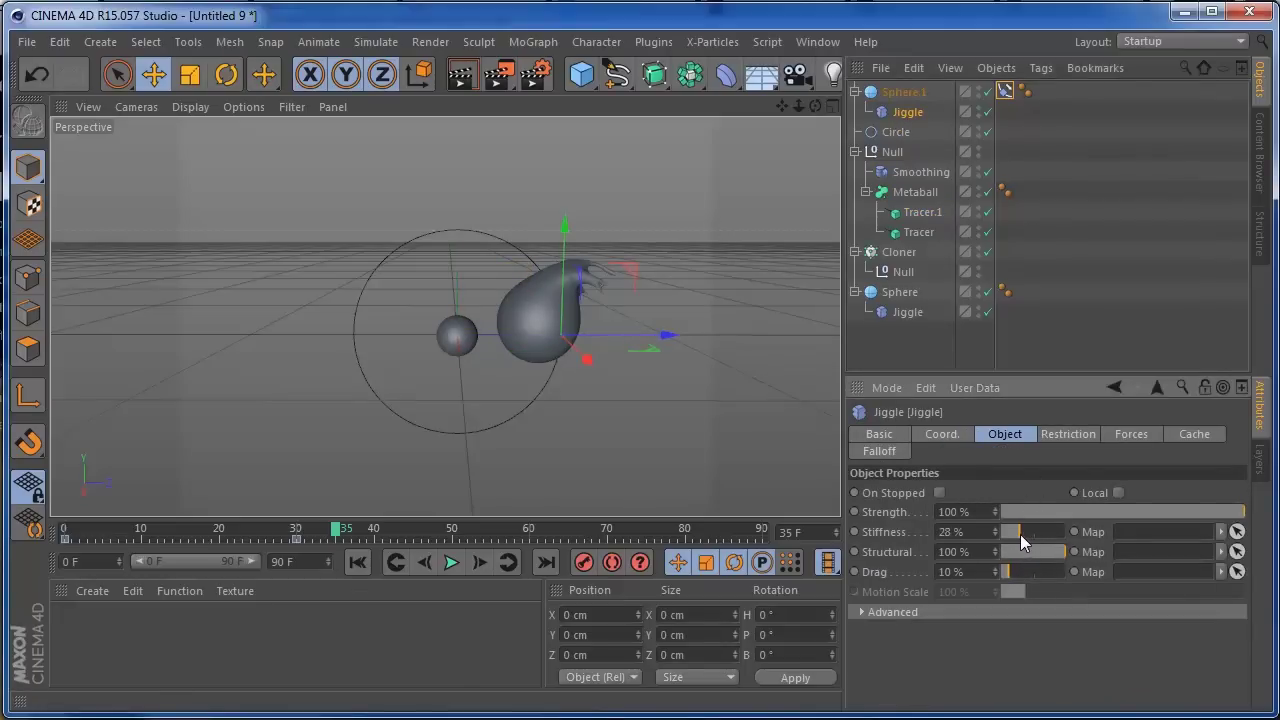
{"action": "left_click", "coordinate": [357, 562]}
{"action": "left_click", "coordinate": [451, 562]}
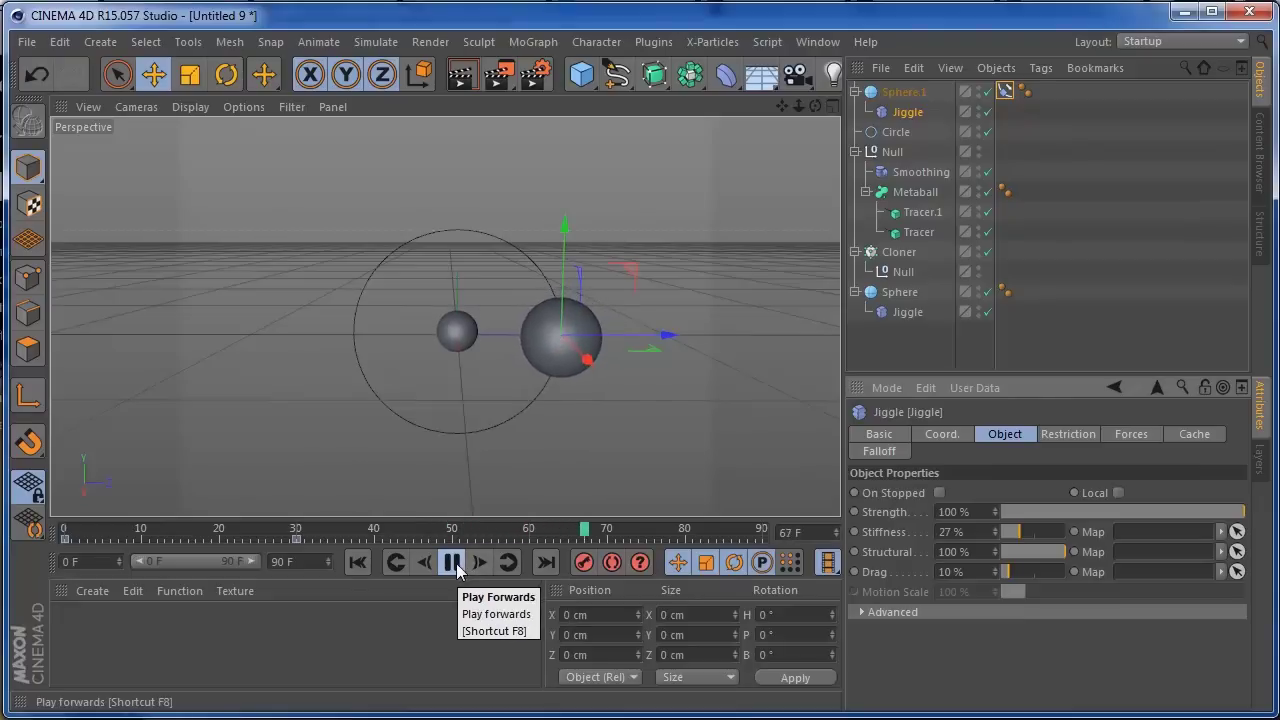
{"action": "left_click", "coordinate": [452, 563]}
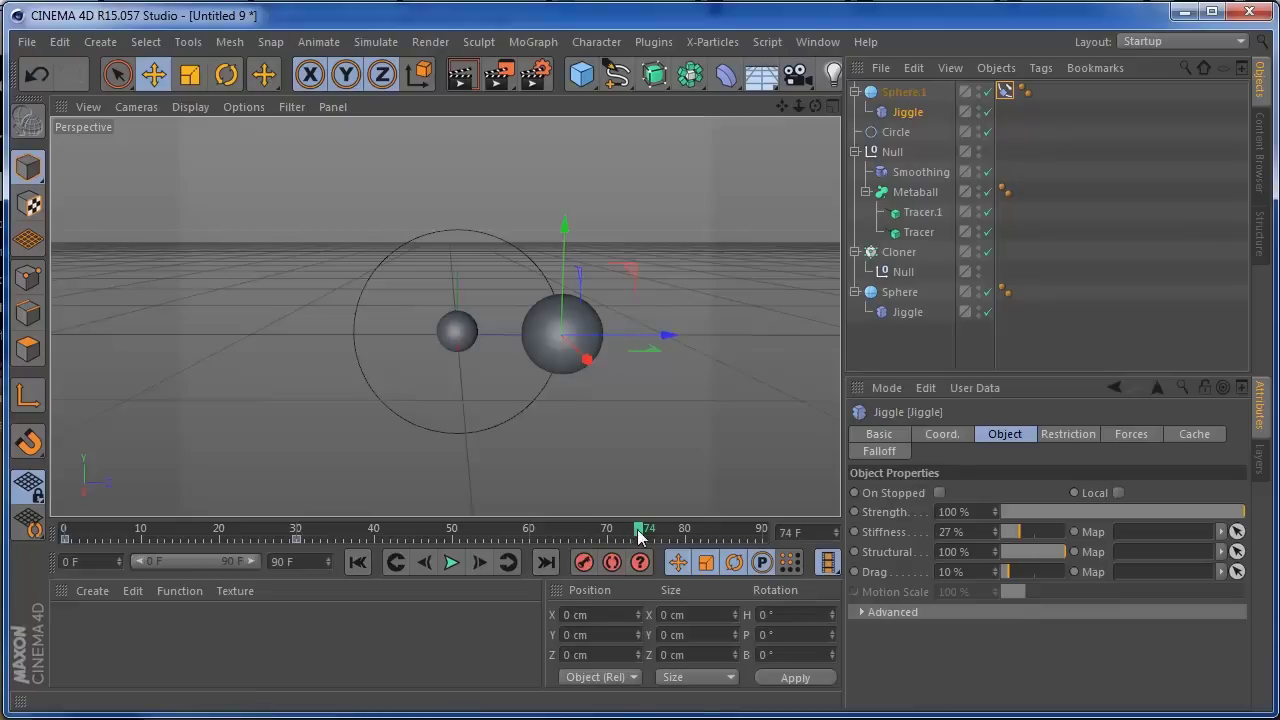
{"action": "left_click", "coordinate": [357, 562]}
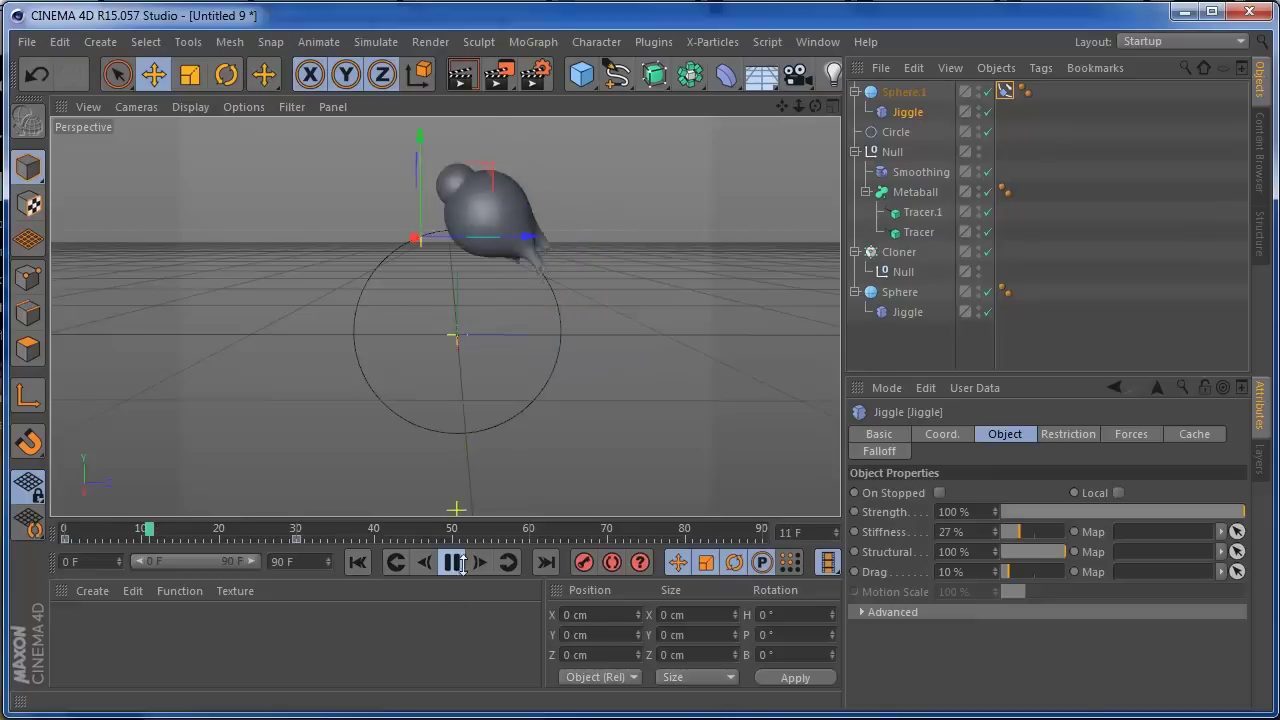